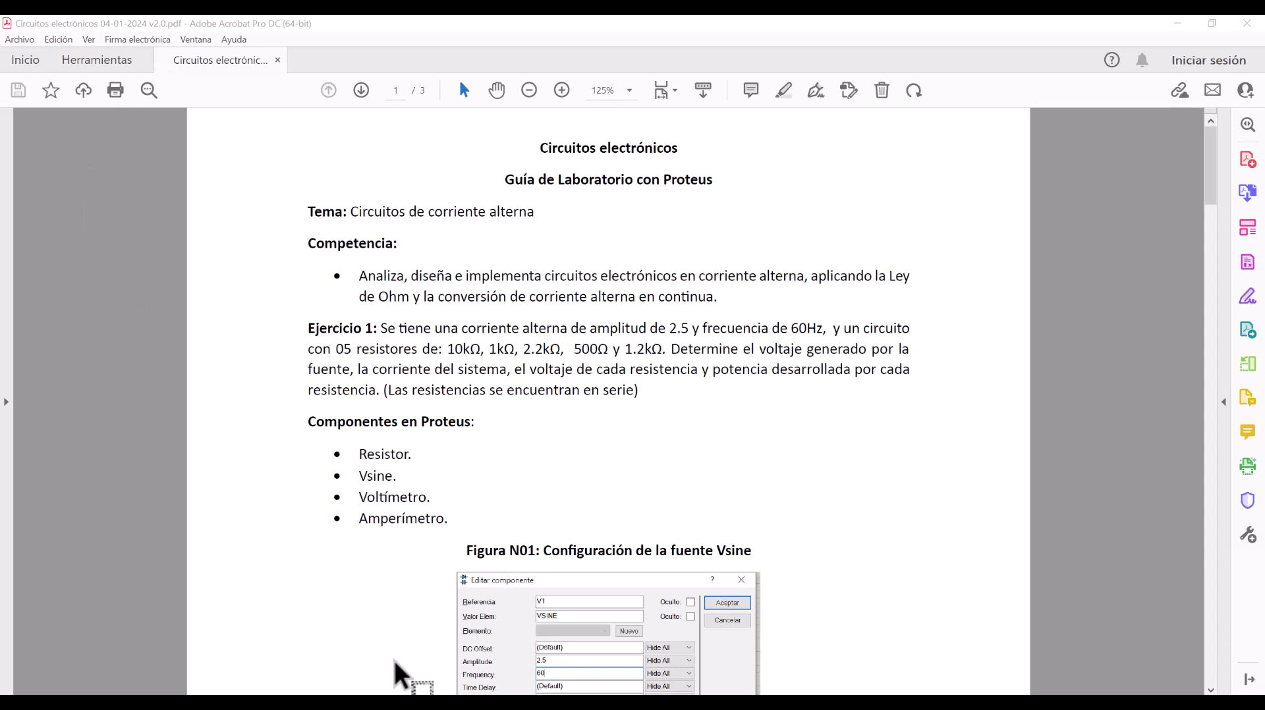
Switch to the CorrienteAlterna schematic in Proteus and add the VSINE AC voltage source to the device list.
mouse_move(454, 703)
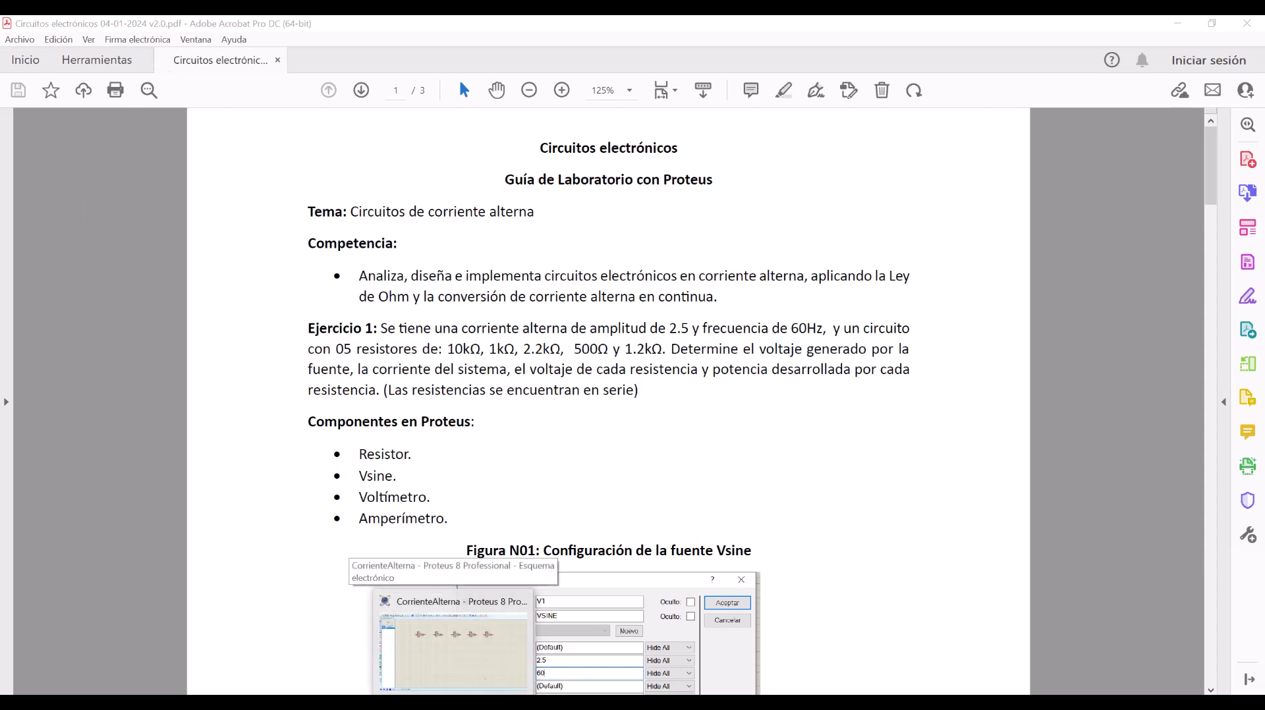
left_click(453, 704)
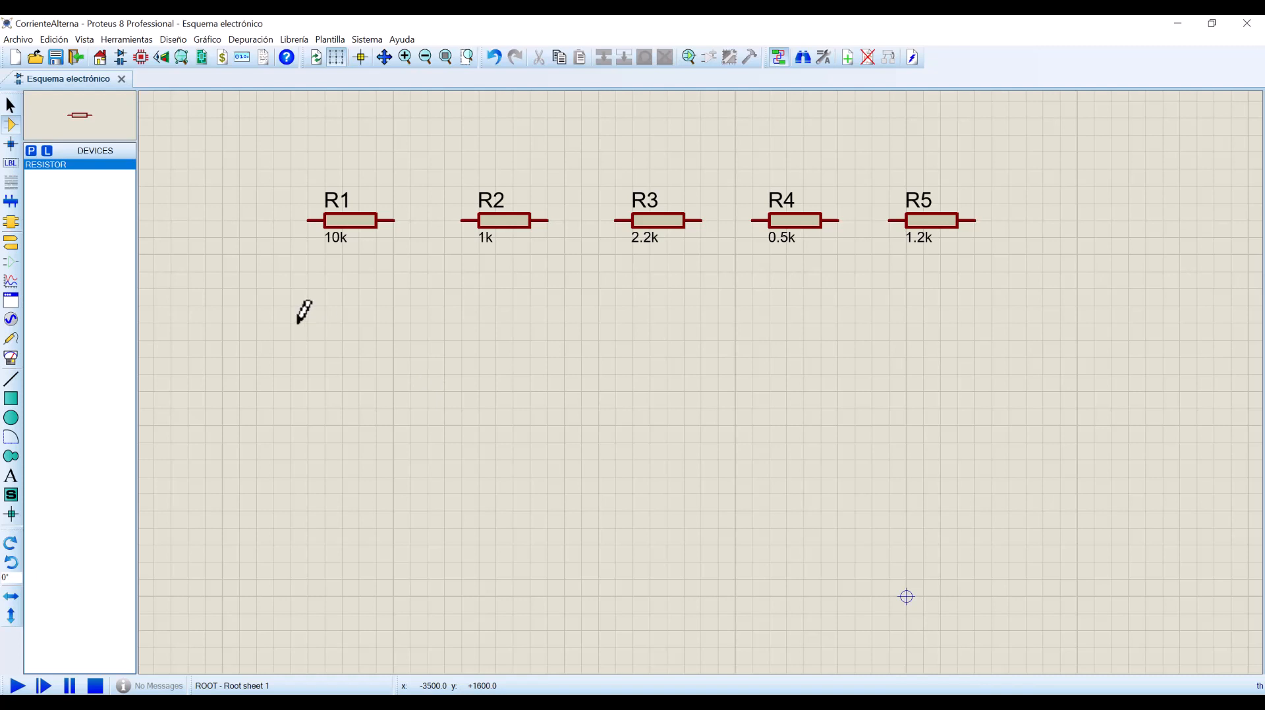
left_click(31, 152)
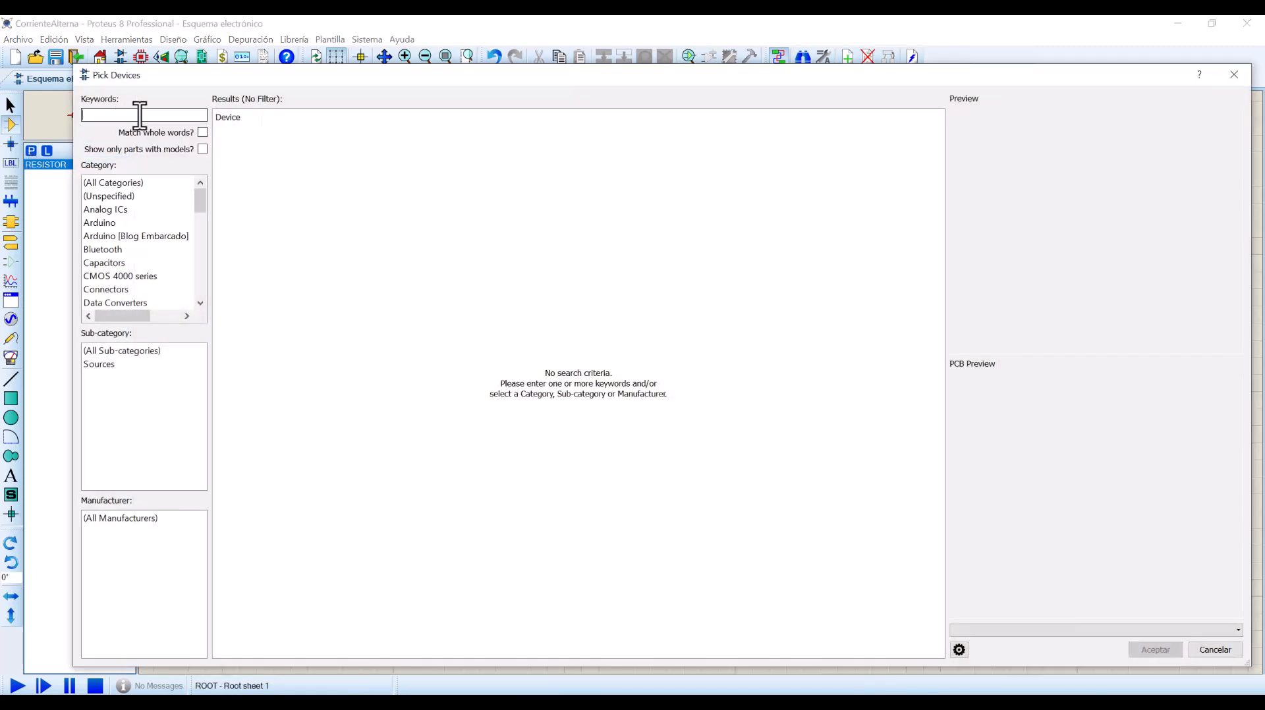
type("VSINE")
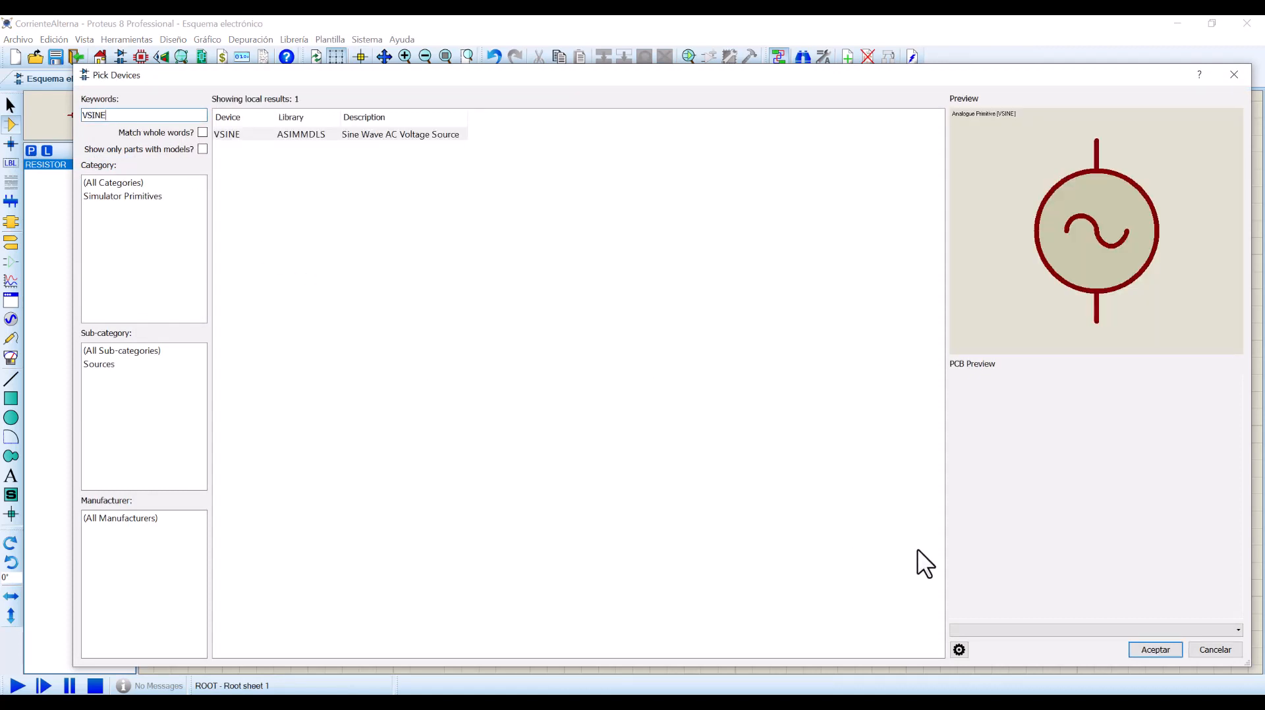
left_click(1152, 651)
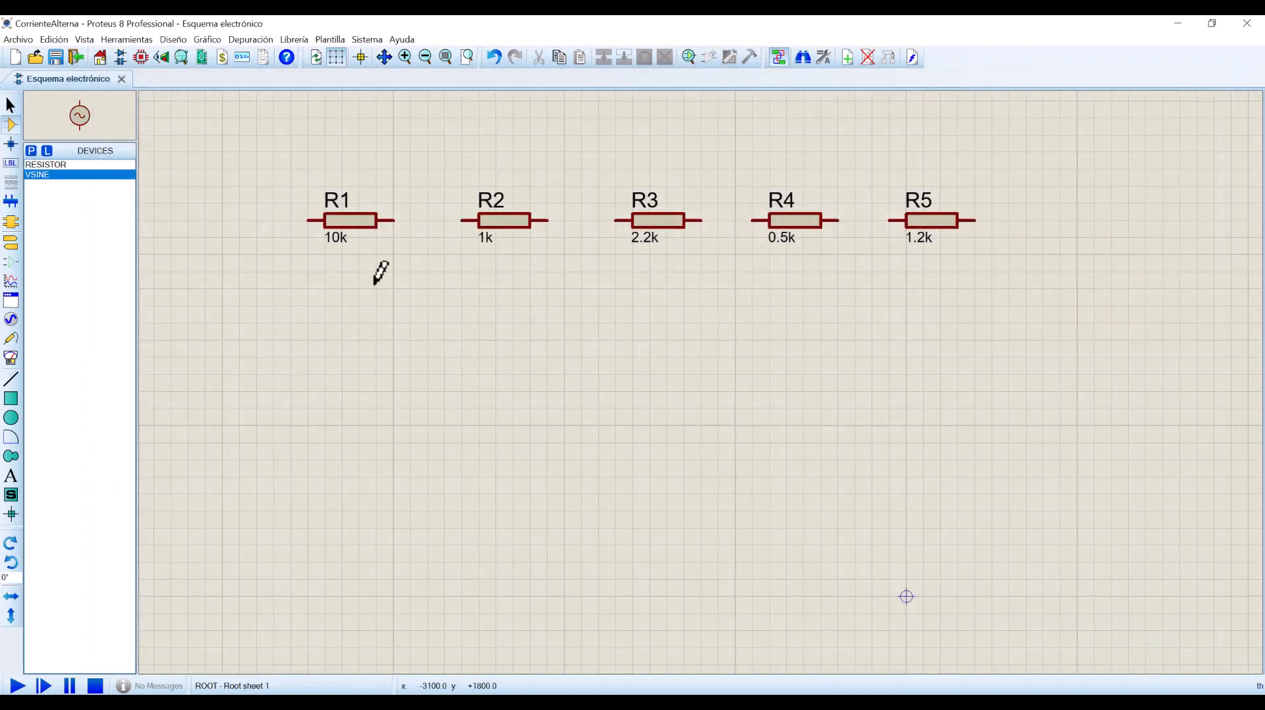
Place the VSINE source centrally below the resistor row and rotate it 90° anticlockwise so its terminals lie horizontally.
left_click(642, 429)
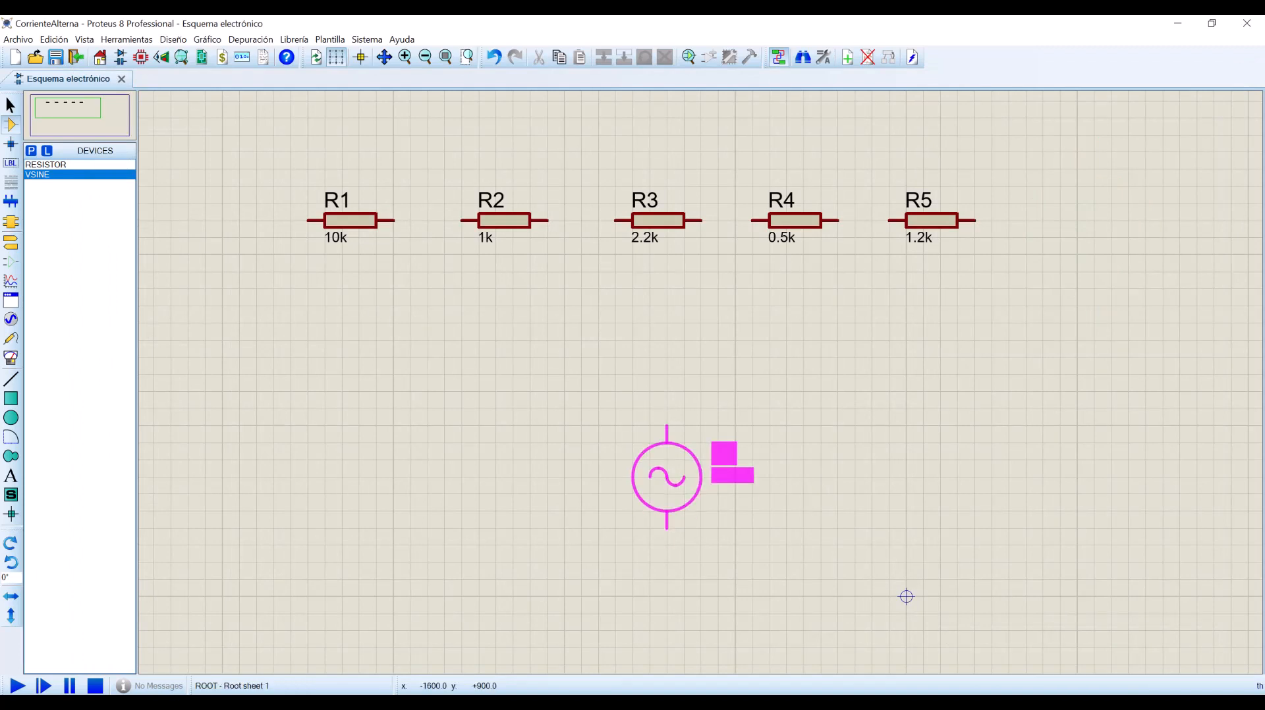
left_click(650, 443)
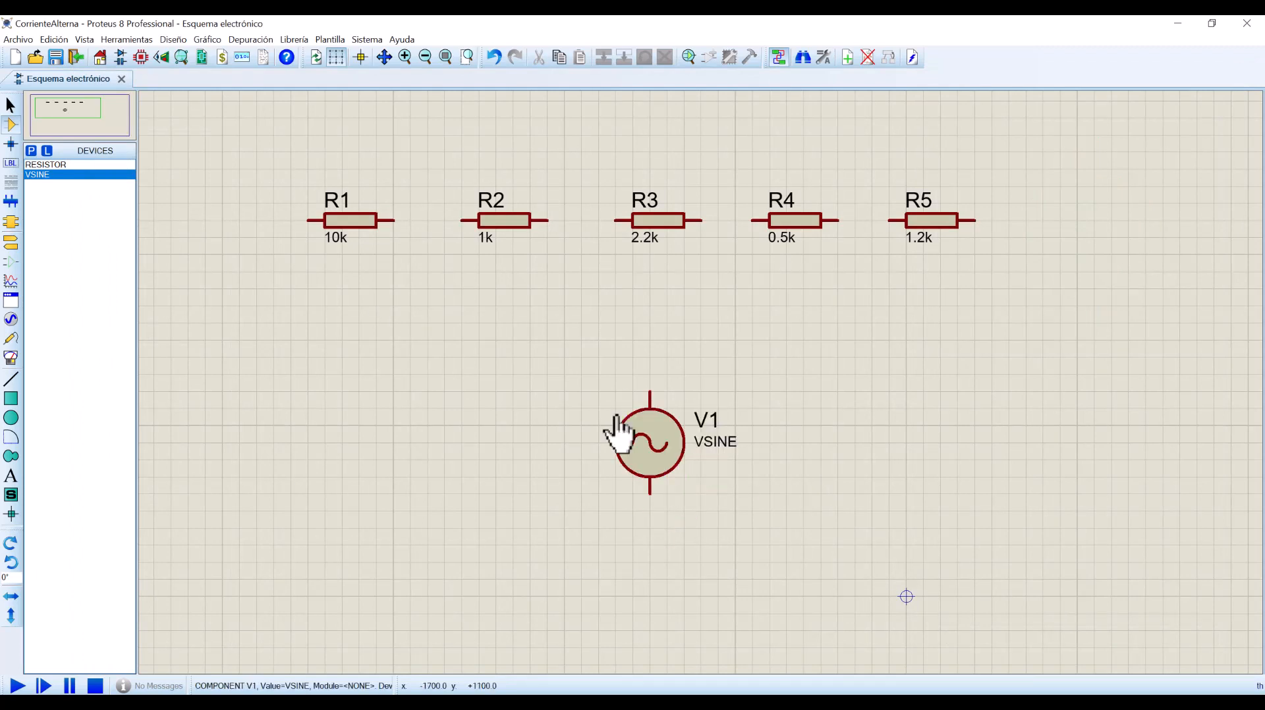
right_click(654, 438)
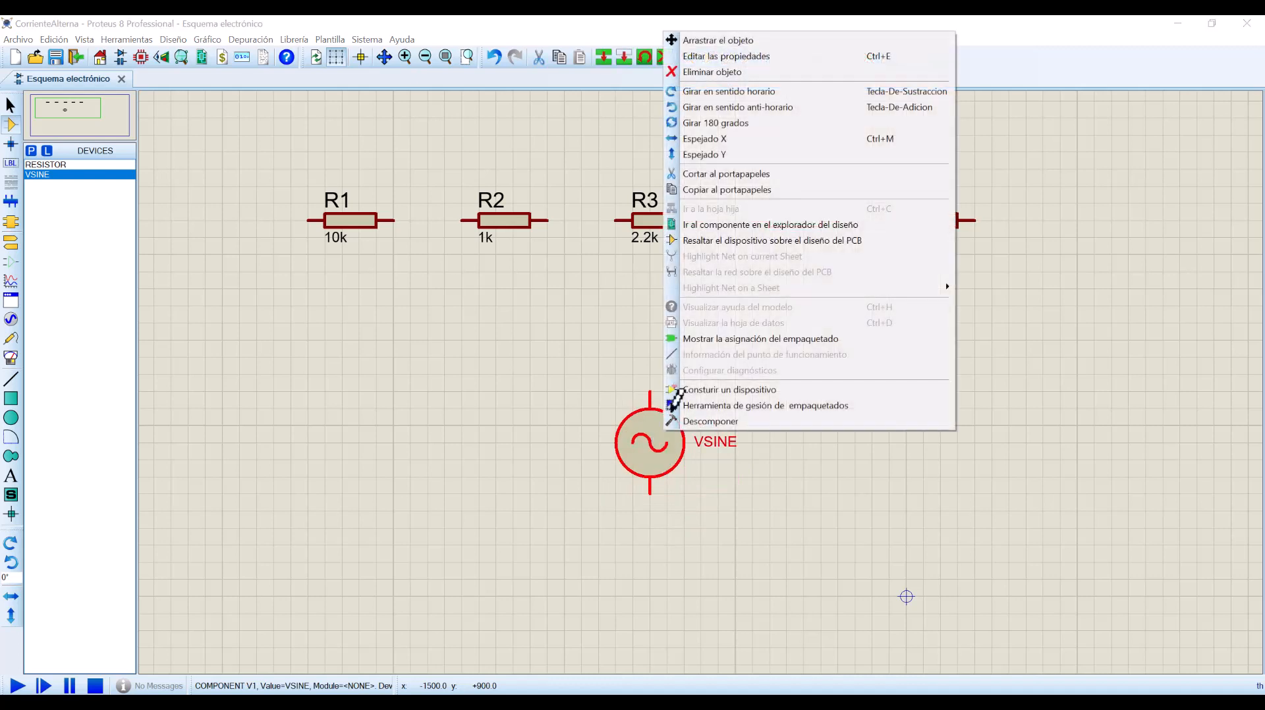
left_click(757, 106)
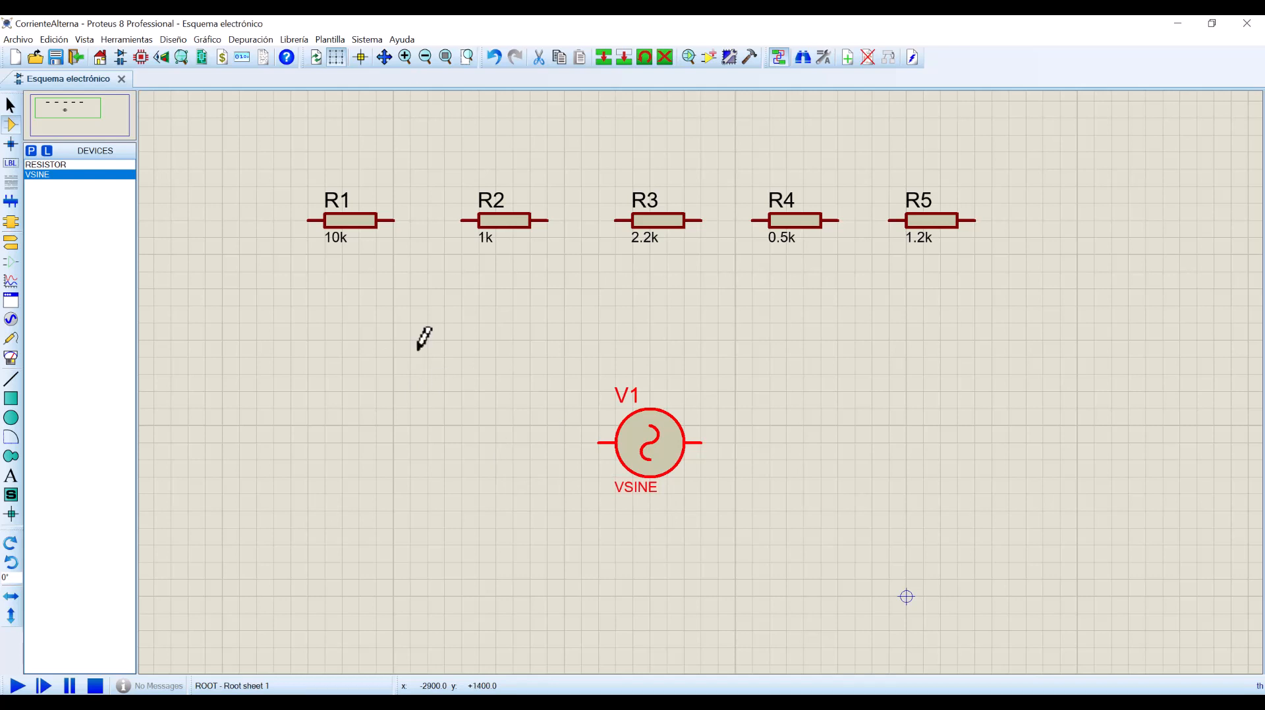
Wire resistors R1, R2, R3, R4 and R5 together in series.
left_click(393, 220)
left_click(460, 221)
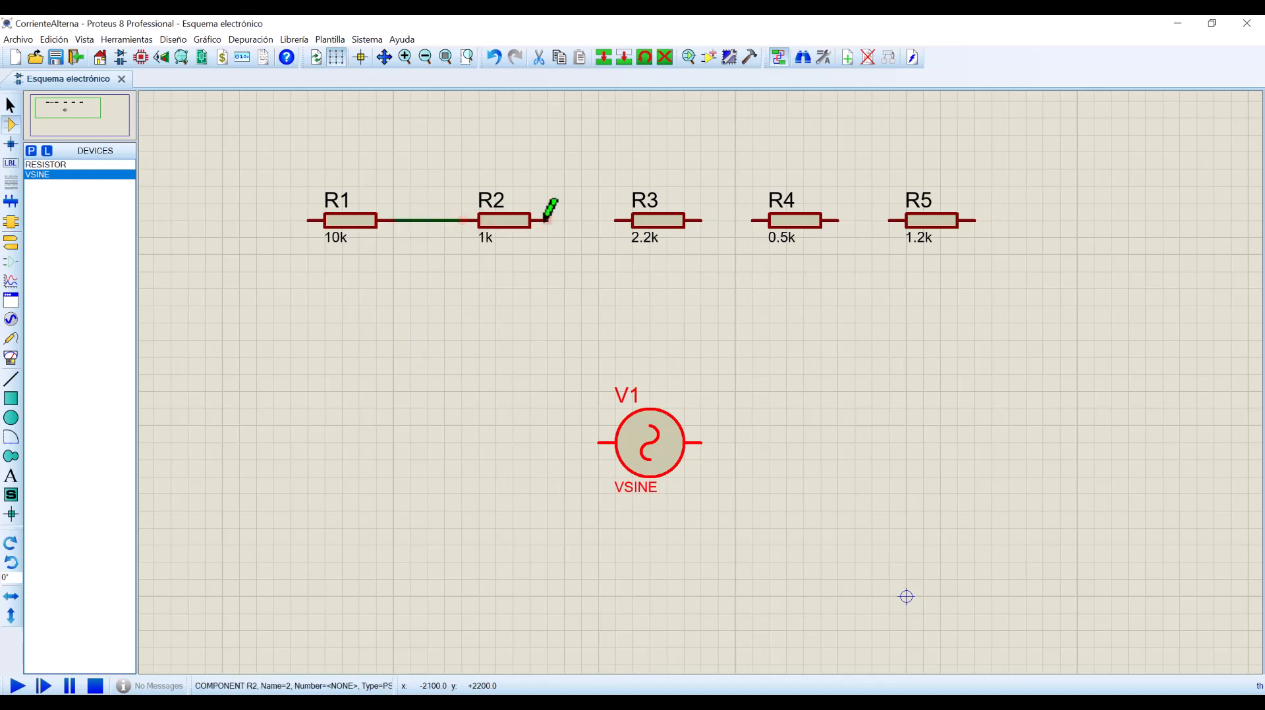
left_click(547, 220)
left_click(618, 220)
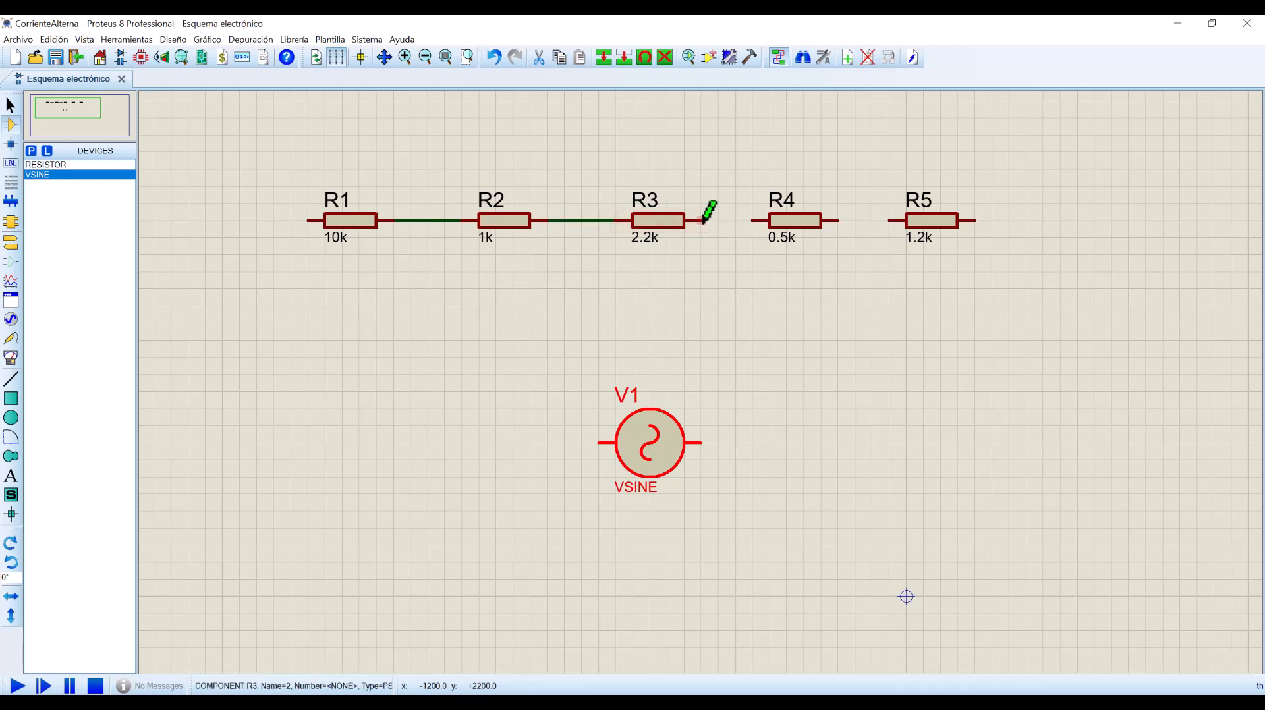
left_click(701, 220)
left_click(753, 220)
left_click(839, 220)
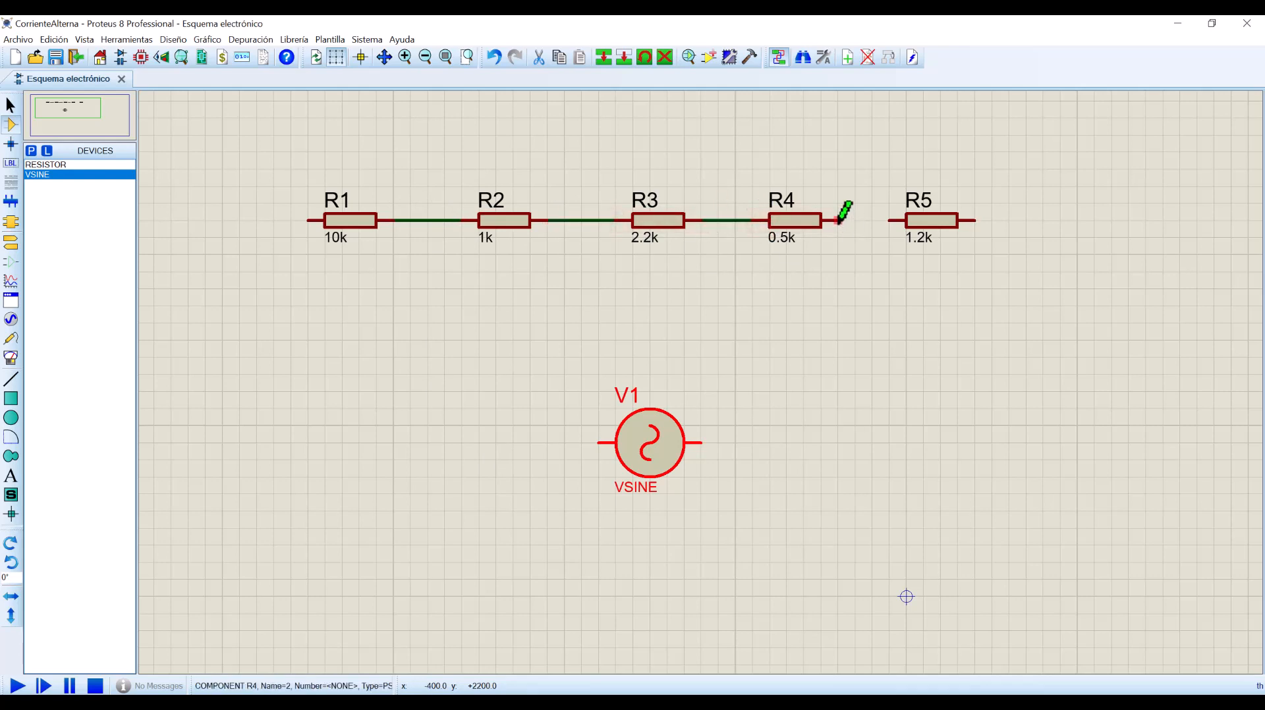
left_click(890, 221)
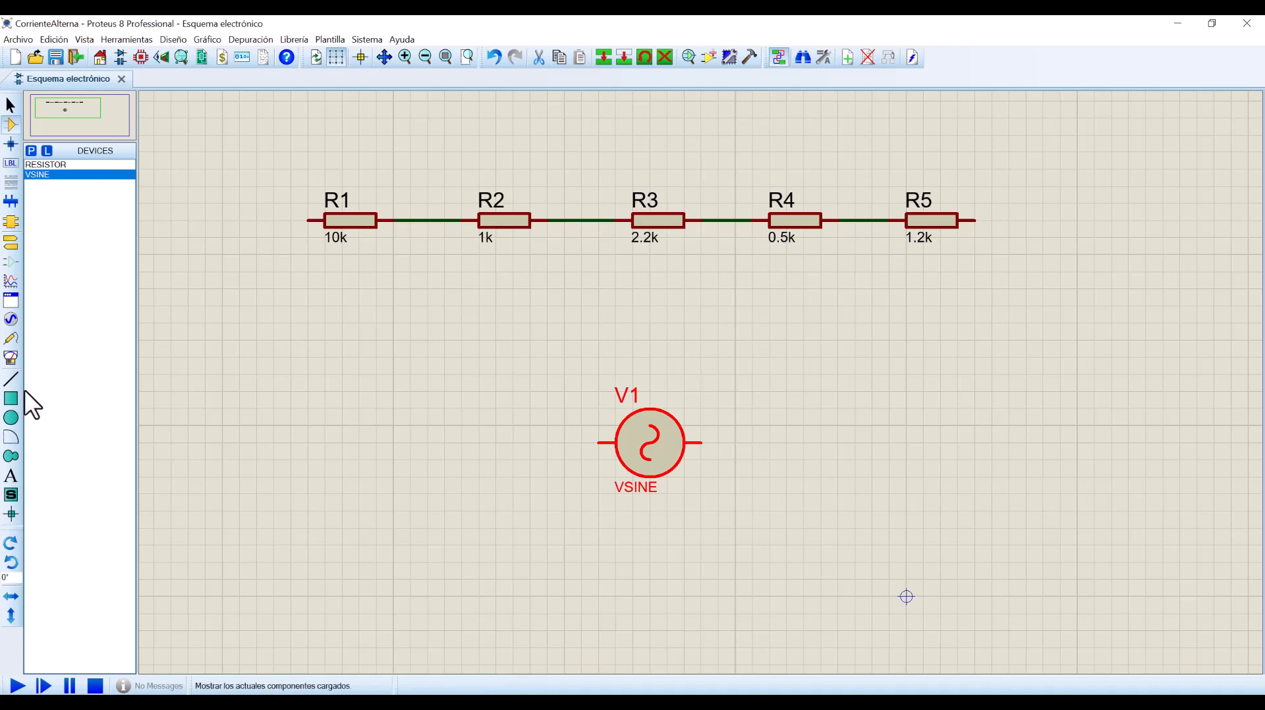
Place an AC voltmeter instrument just below the V1 source.
left_click(10, 358)
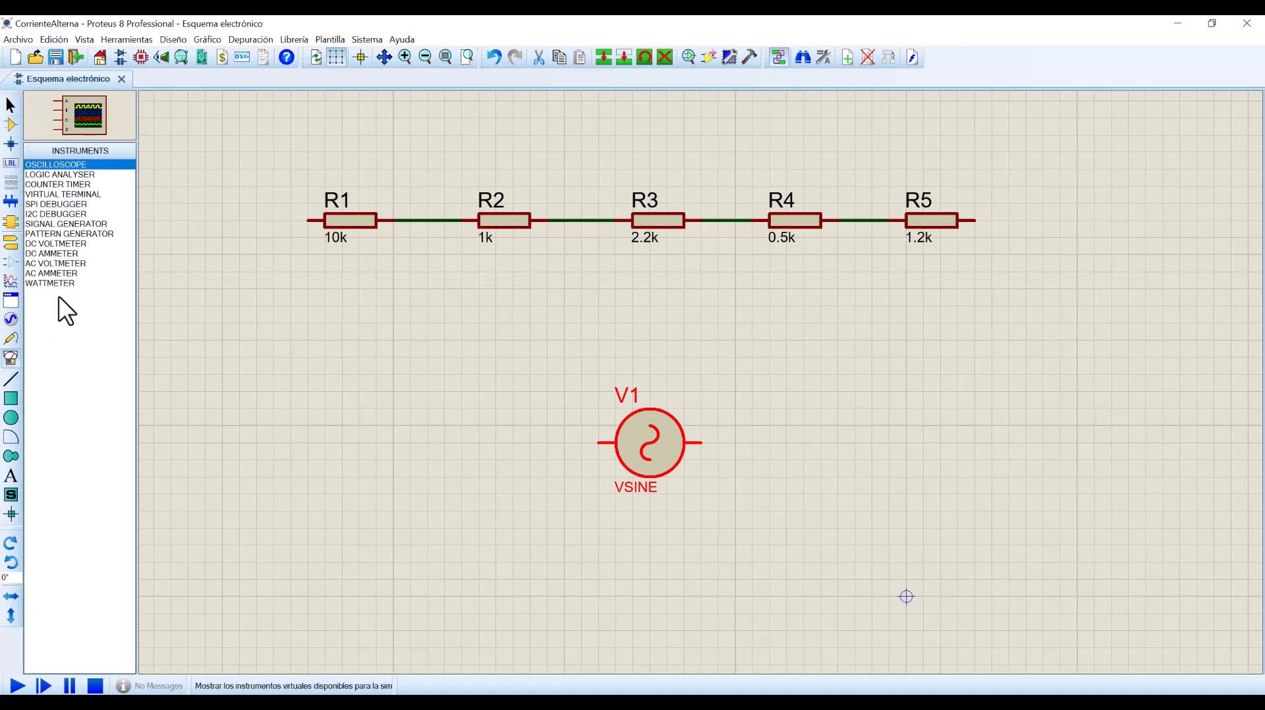
left_click(61, 263)
left_click(628, 559)
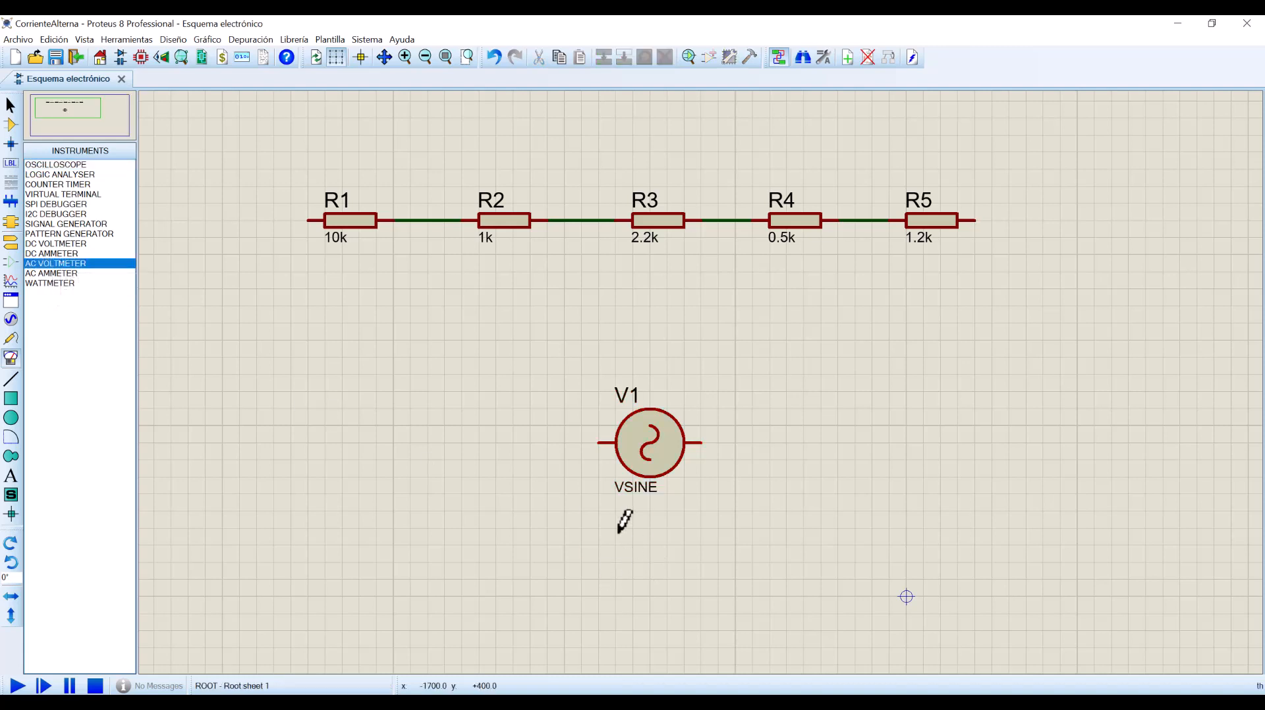
left_click(619, 535)
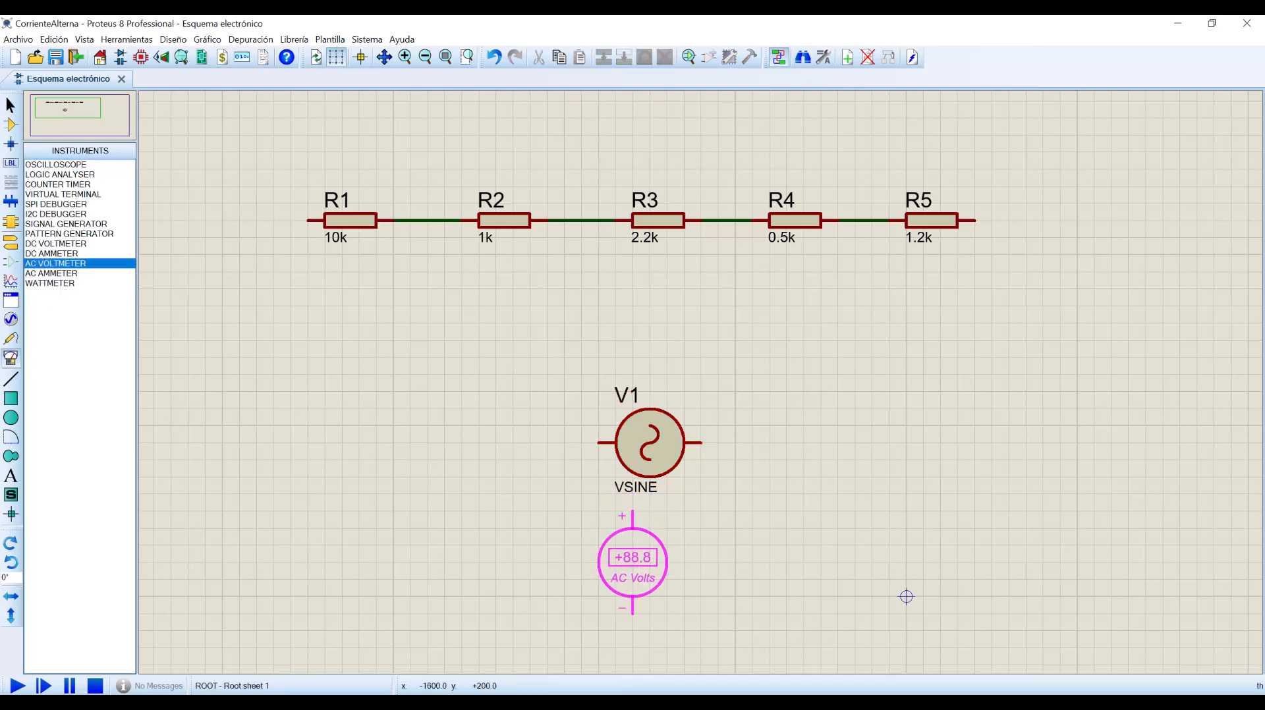
left_click(635, 547)
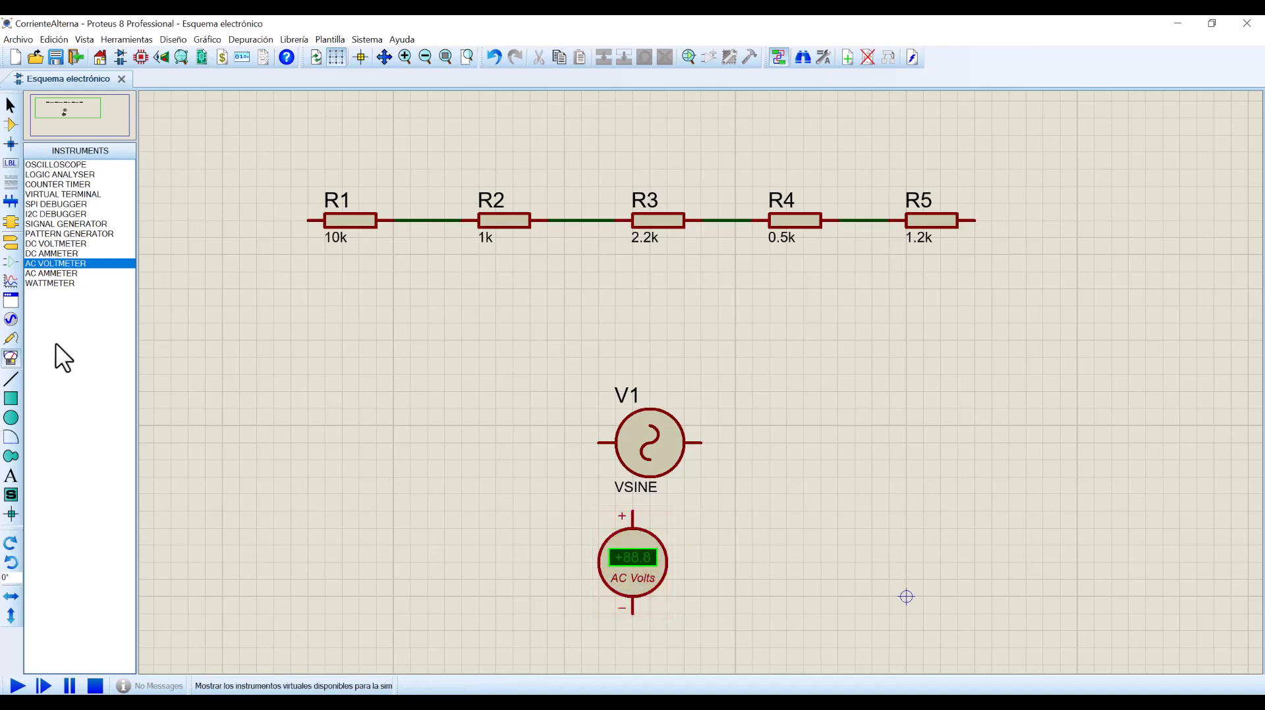
Place an AC ammeter to the left of the V1 source, level with its terminals.
left_click(58, 273)
left_click(427, 425)
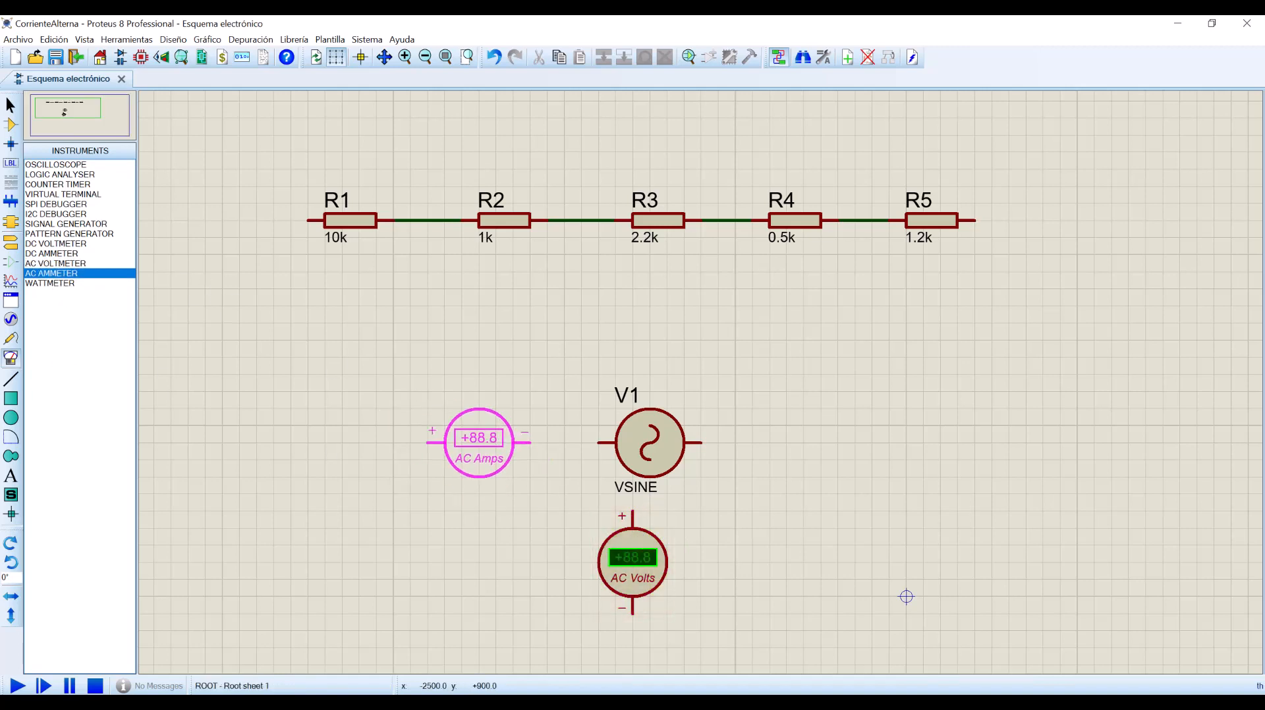
left_click(479, 443)
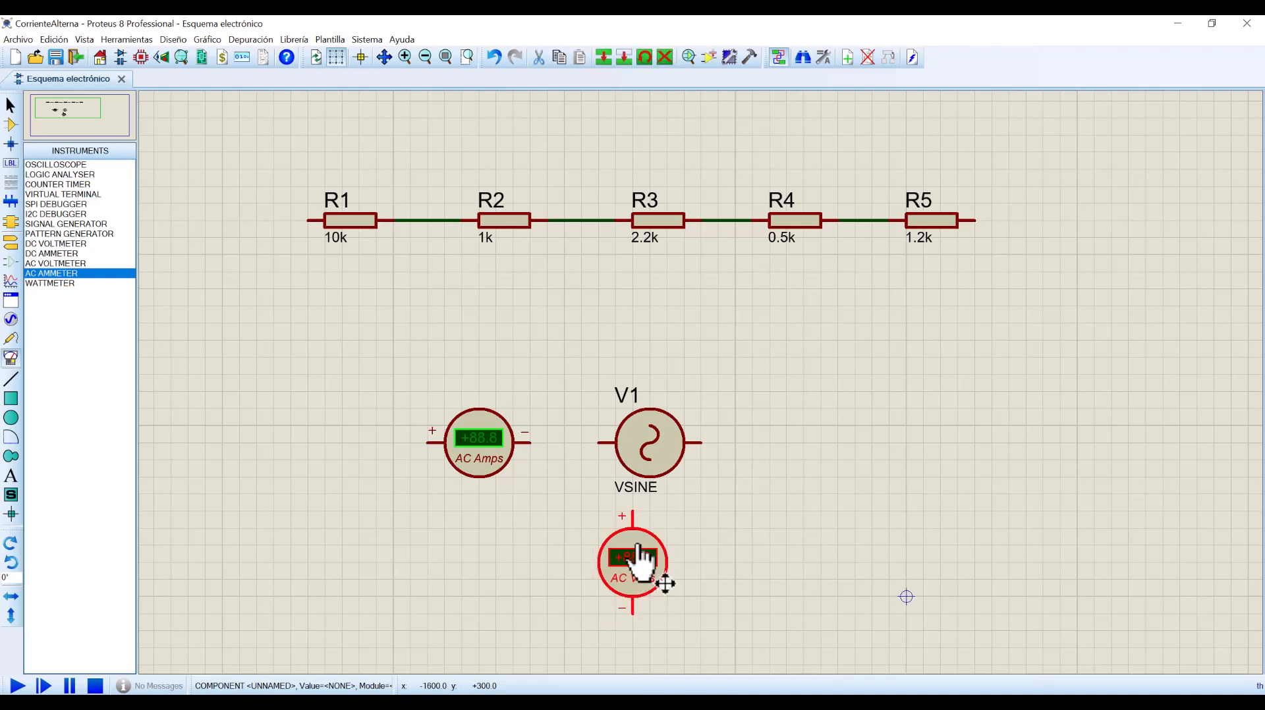
Rotate the AC voltmeter 90° anticlockwise and shift it so it sits horizontally beneath the V1 source.
right_click(637, 546)
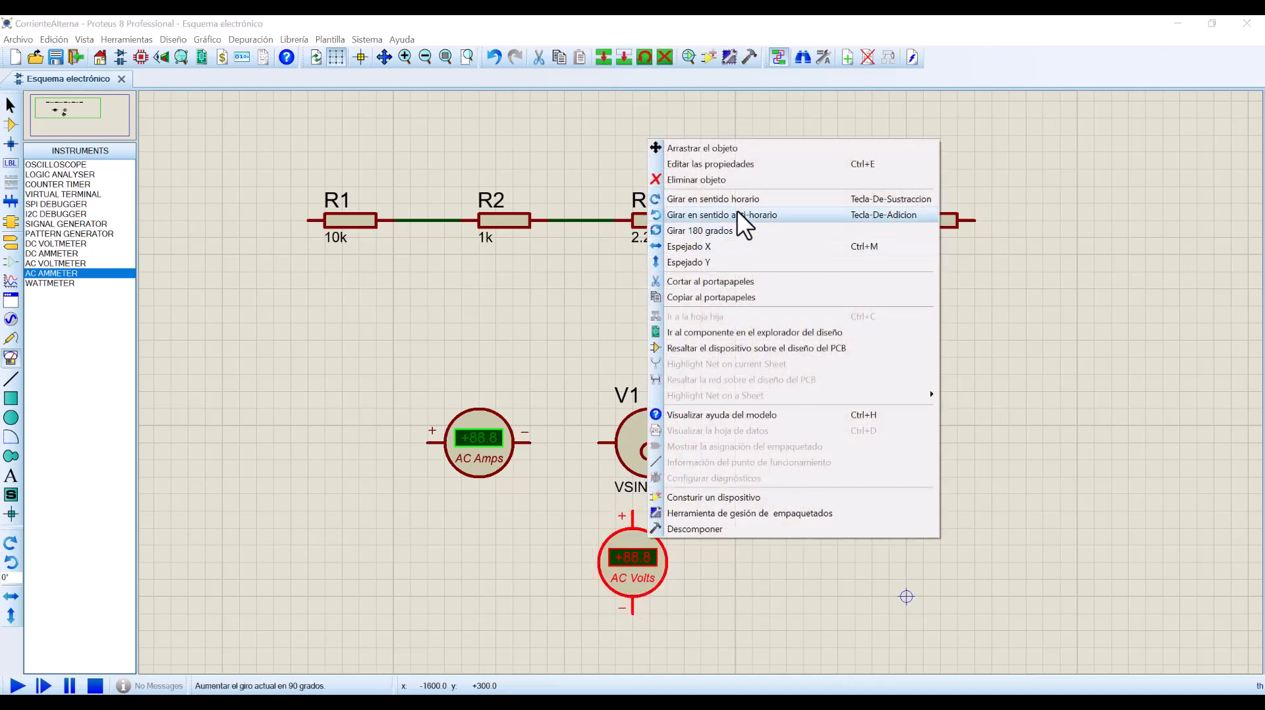
left_click(737, 213)
left_click_drag(650, 587, 669, 568)
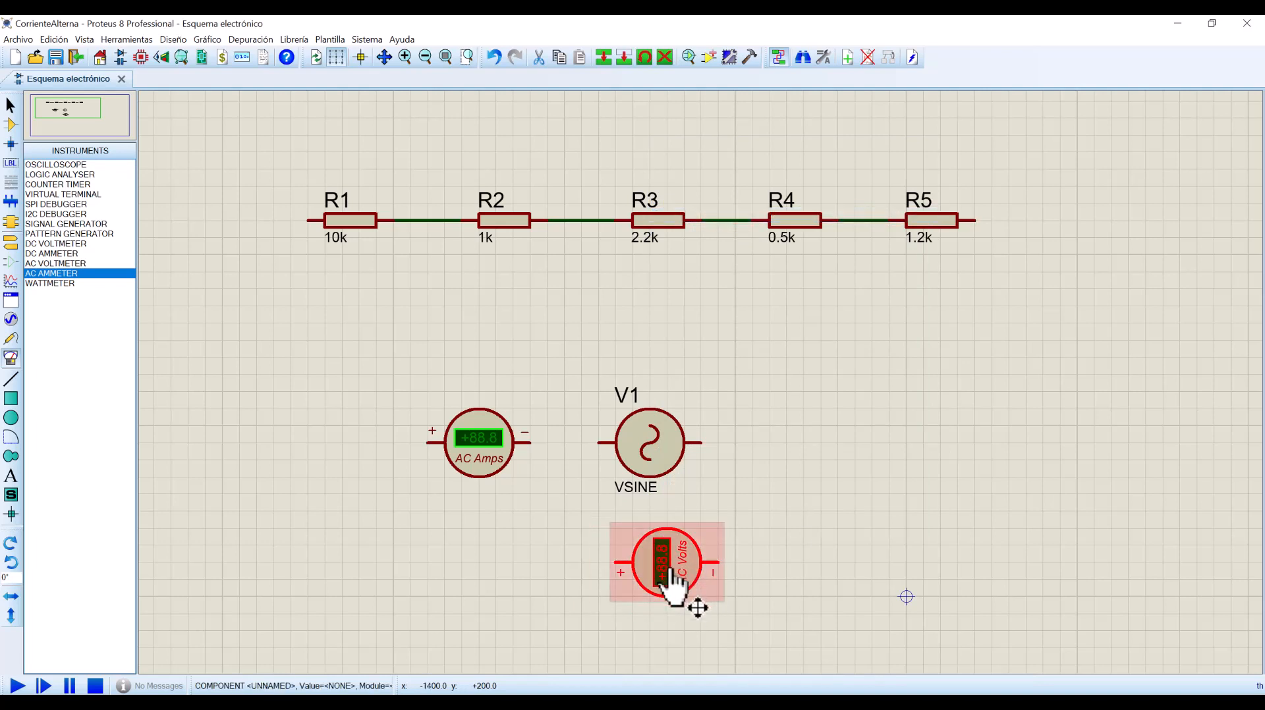
Wire the AC voltmeter in parallel with V1, its positive terminal to the source's left side and its negative terminal to the right.
left_click(599, 442)
left_click(617, 562)
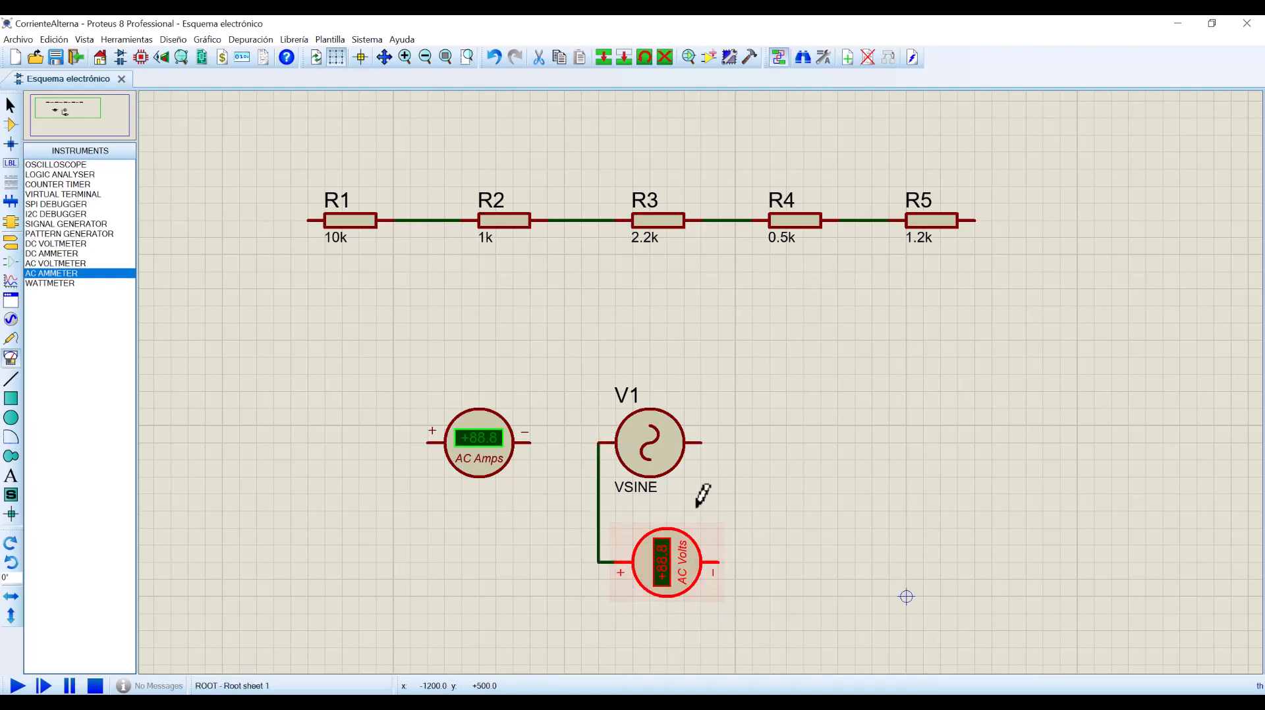
left_click(708, 443)
left_click(719, 560)
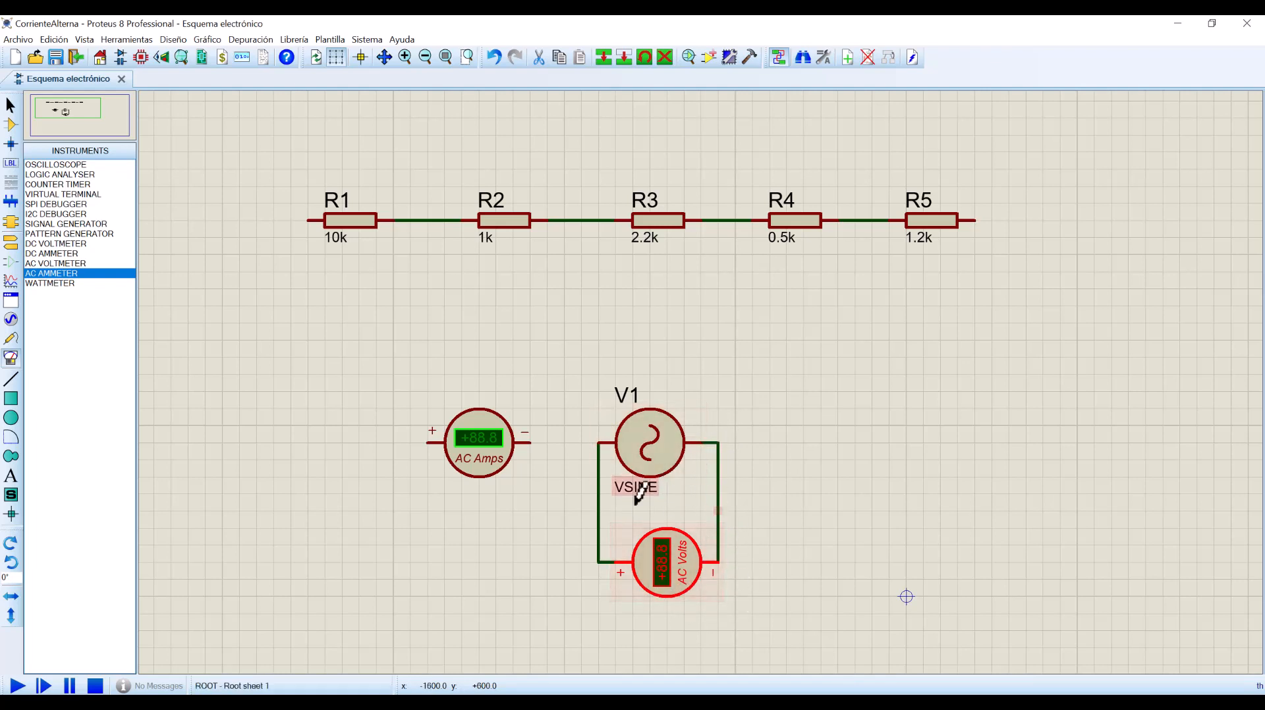
Wire the AC ammeter in series between V1 and R1, and close the loop from V1's right terminal to R5.
left_click(598, 443)
left_click(531, 443)
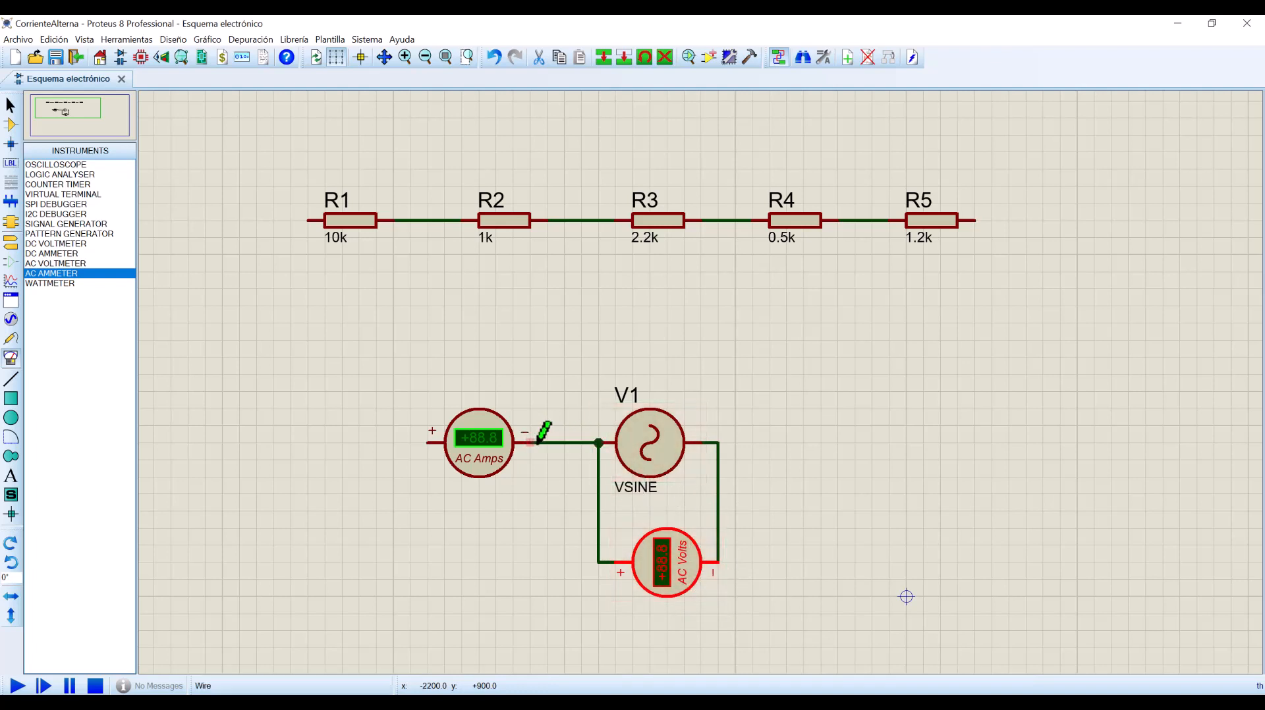
left_click(428, 443)
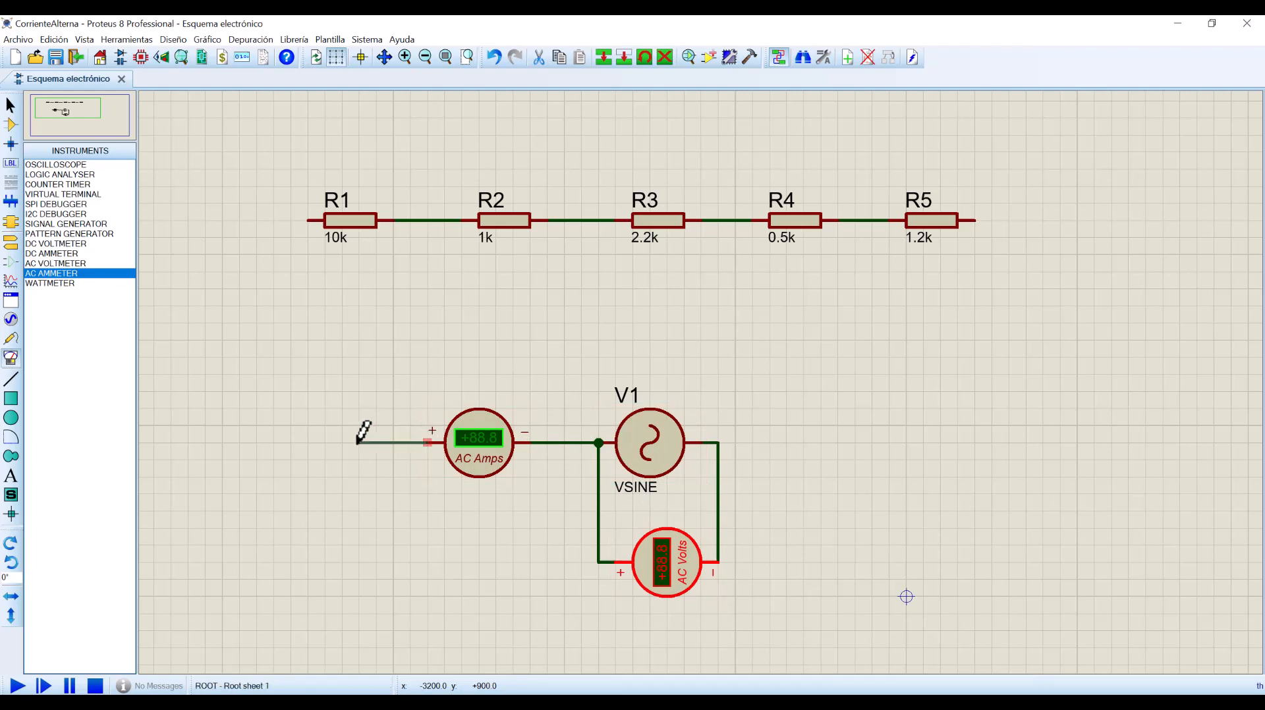
left_click(307, 220)
left_click(719, 443)
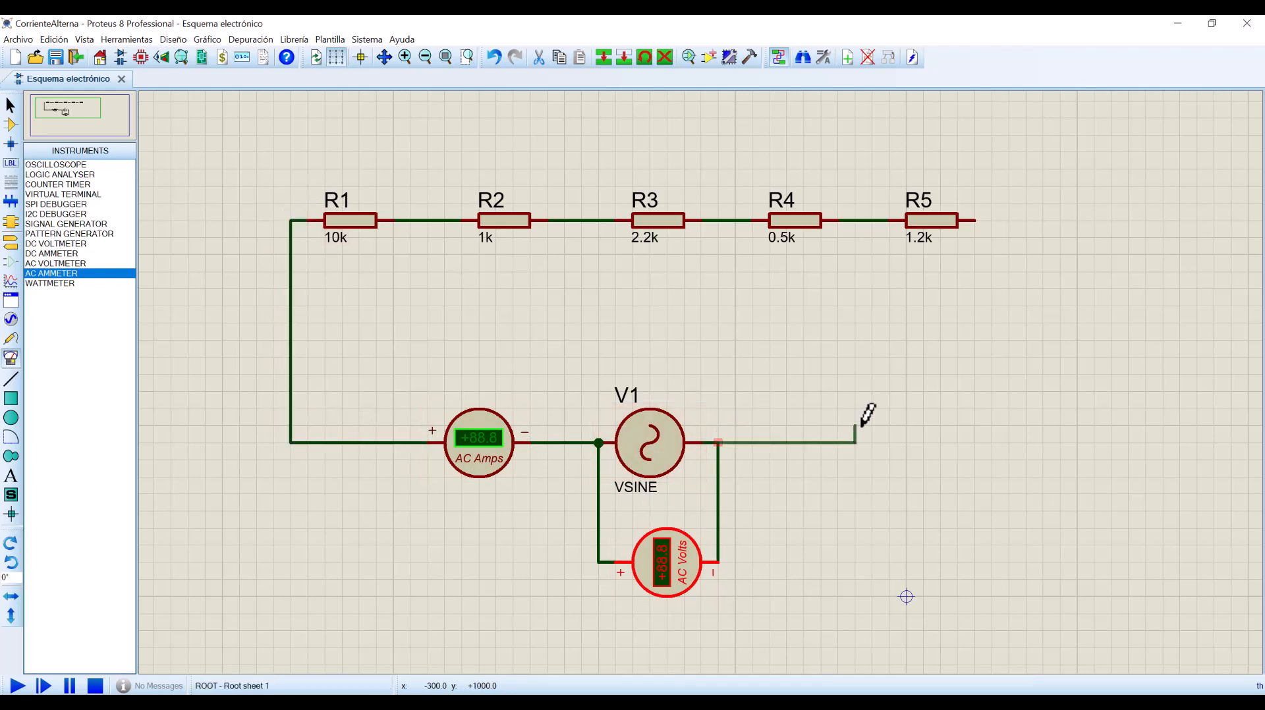
left_click(985, 232)
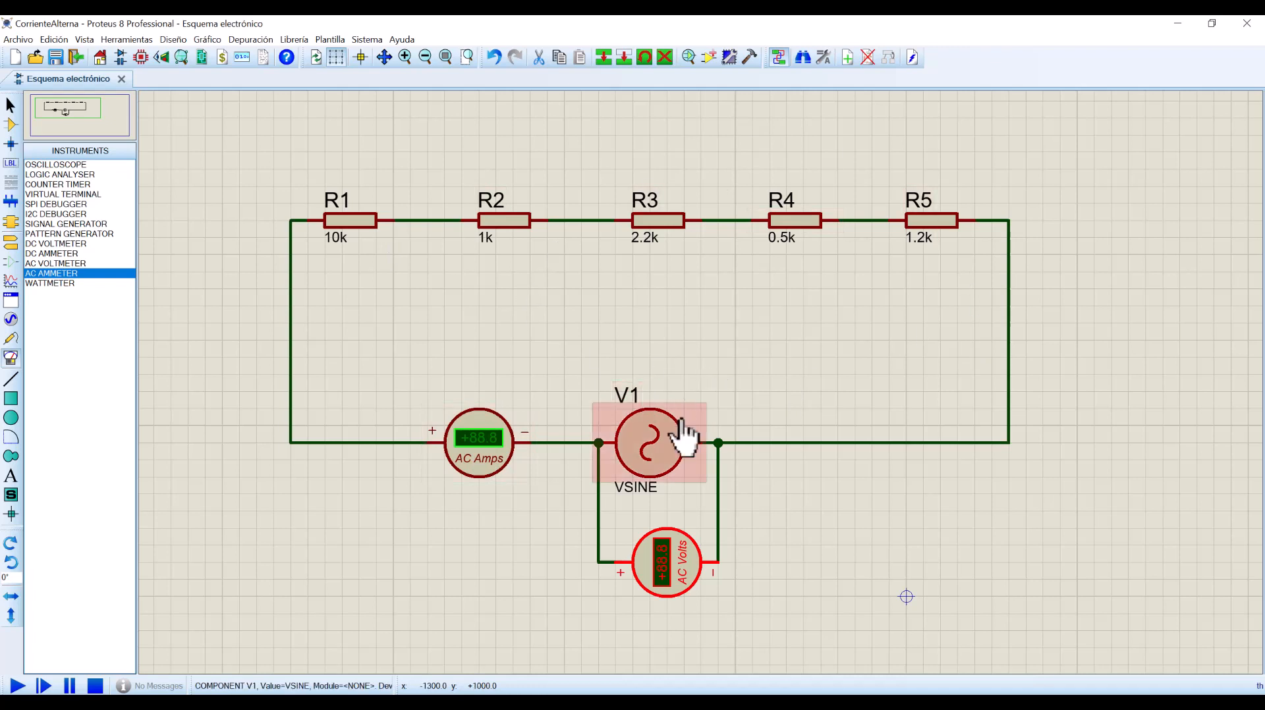
Check the exercise values in the PDF guide and set the V1 source's amplitude to 2.5 and frequency to 60.
key("alt+Tab")
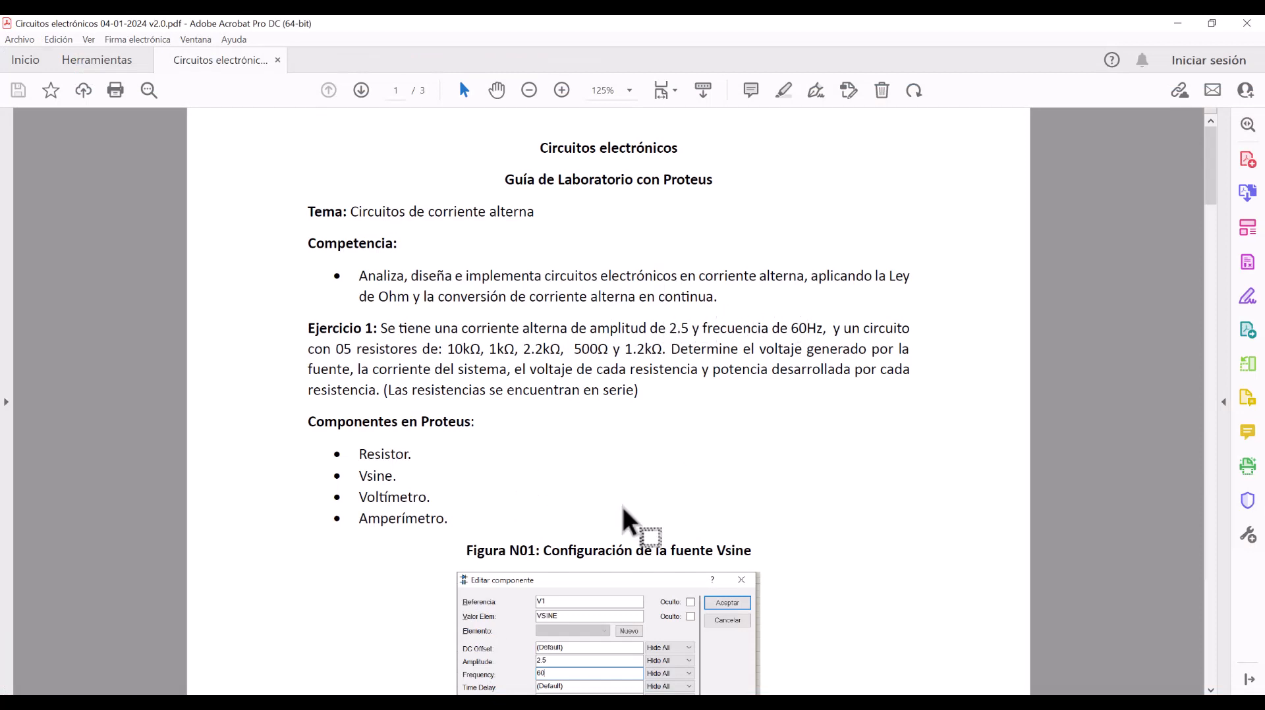
key("alt+Tab")
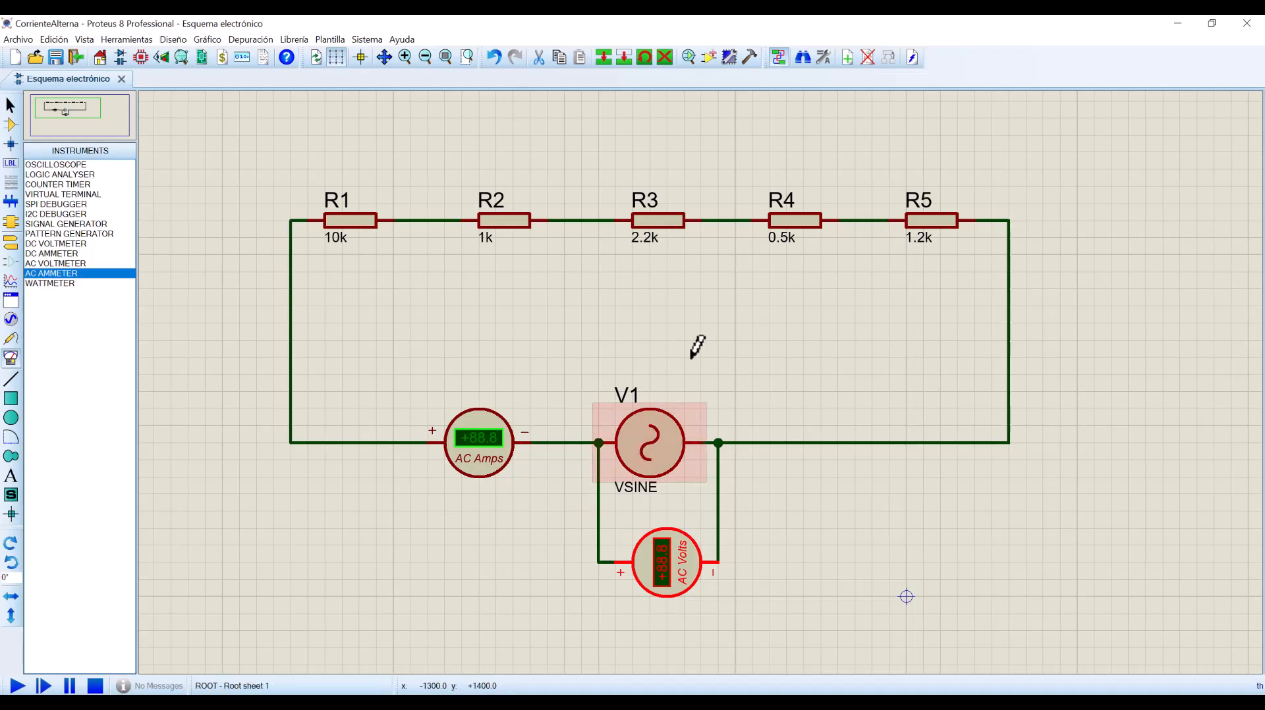
double_click(650, 443)
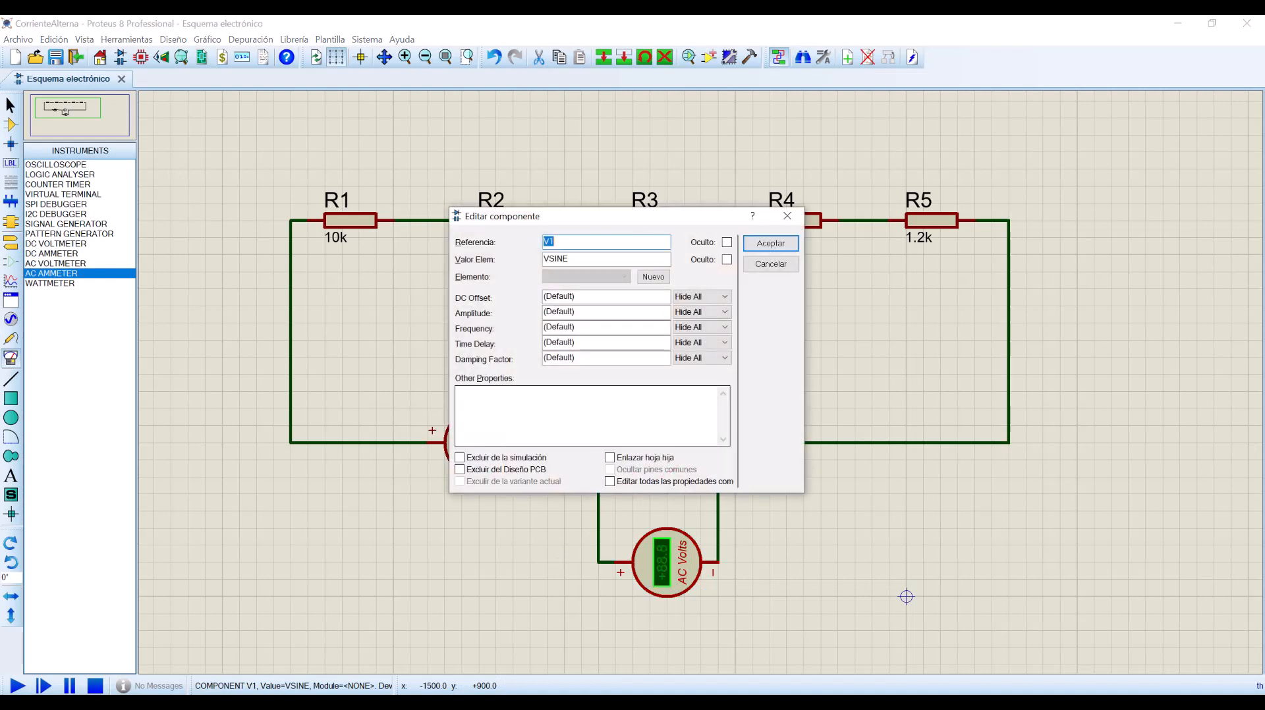
double_click(590, 312)
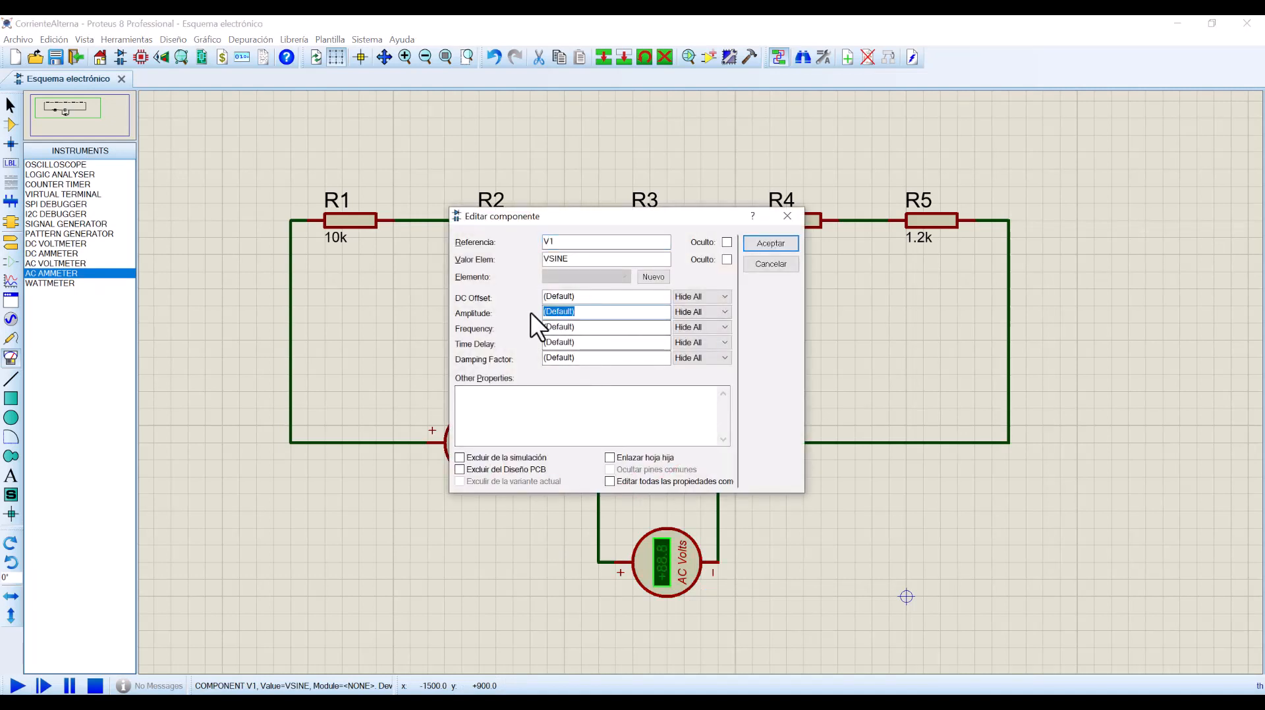
type("2.5")
double_click(592, 327)
type("60")
left_click(765, 243)
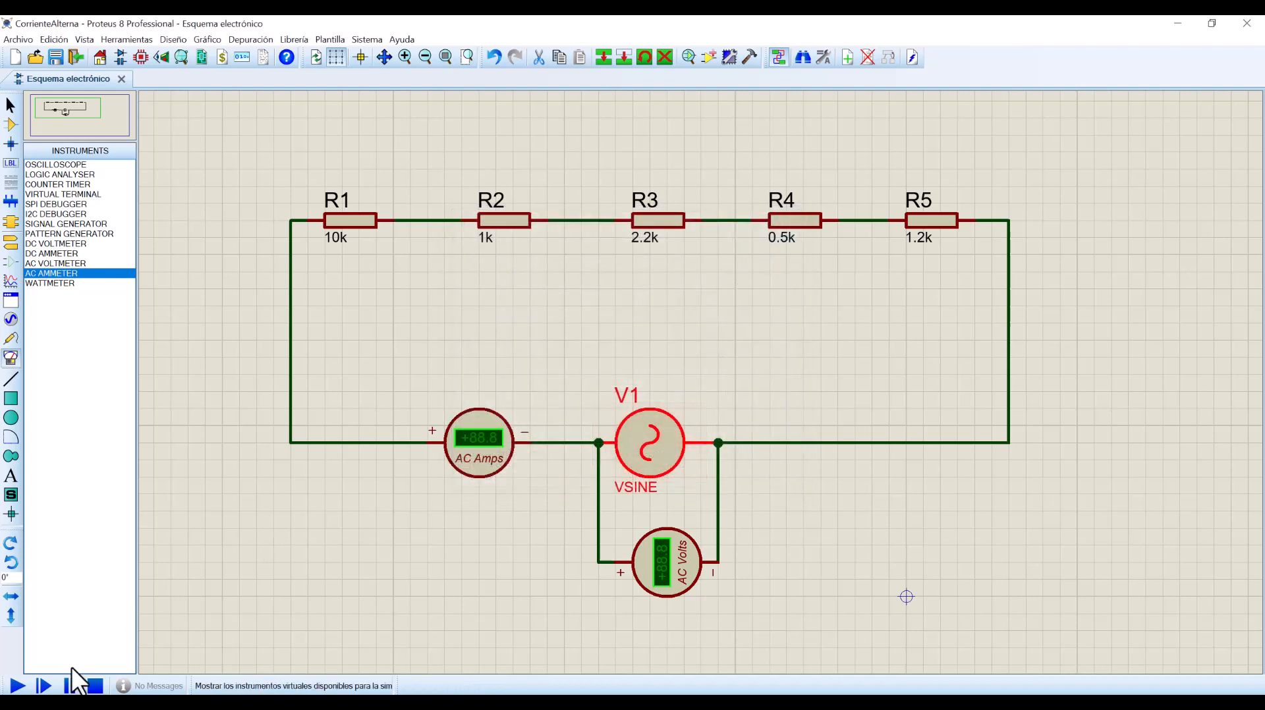
Run the simulation to read the source voltage and circuit current on the AC meters, and stop it.
left_click(17, 687)
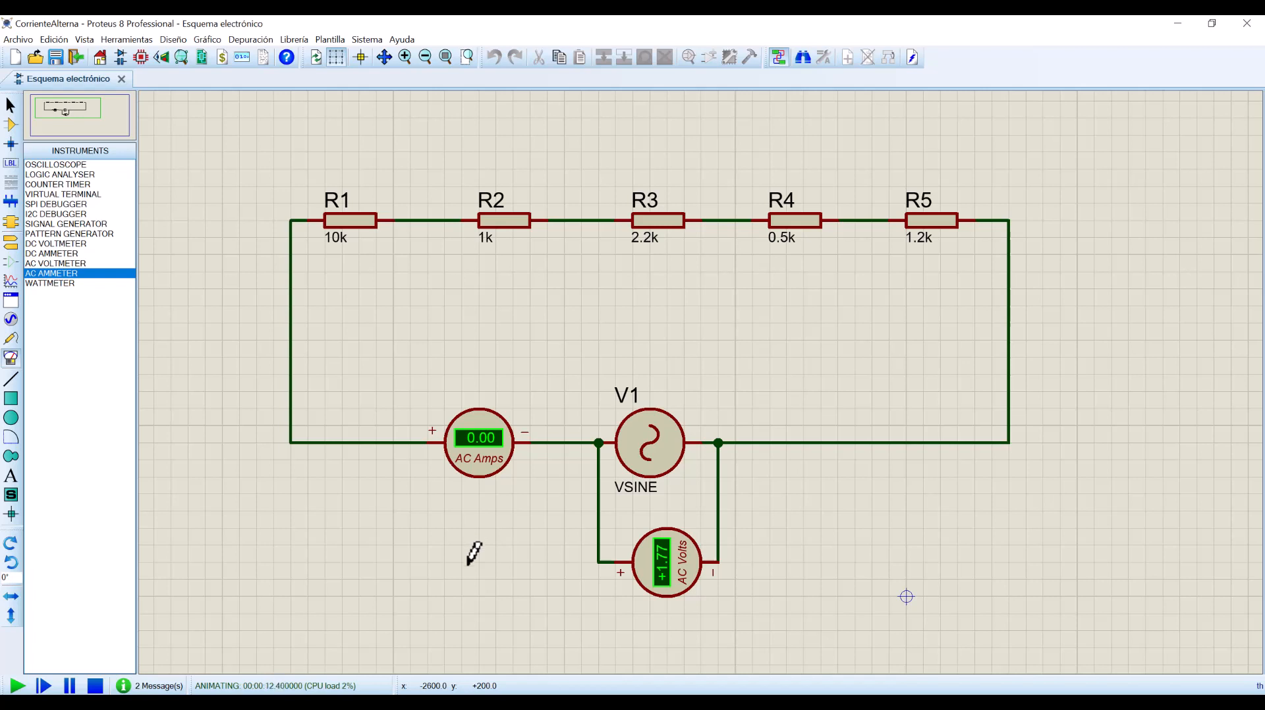
left_click(97, 687)
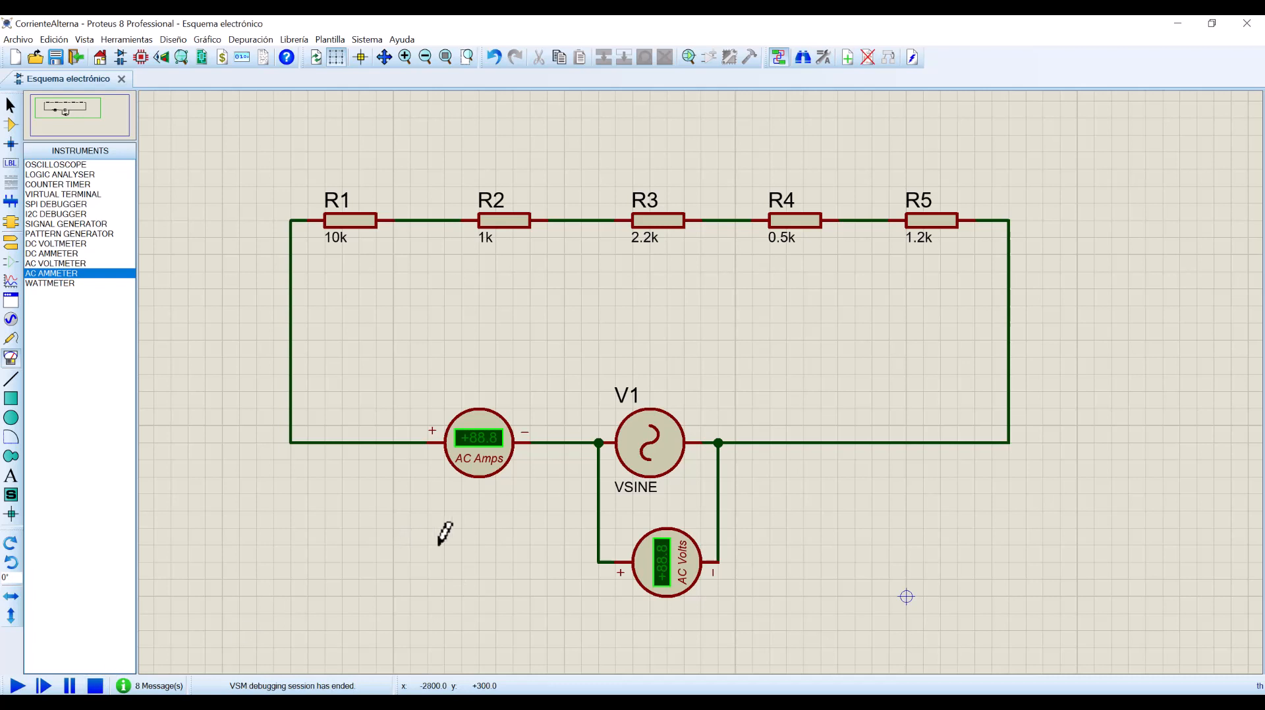
Set the AC ammeter's display range to Milliamps and run the simulation to read the circuit current.
left_click(487, 464)
right_click(489, 462)
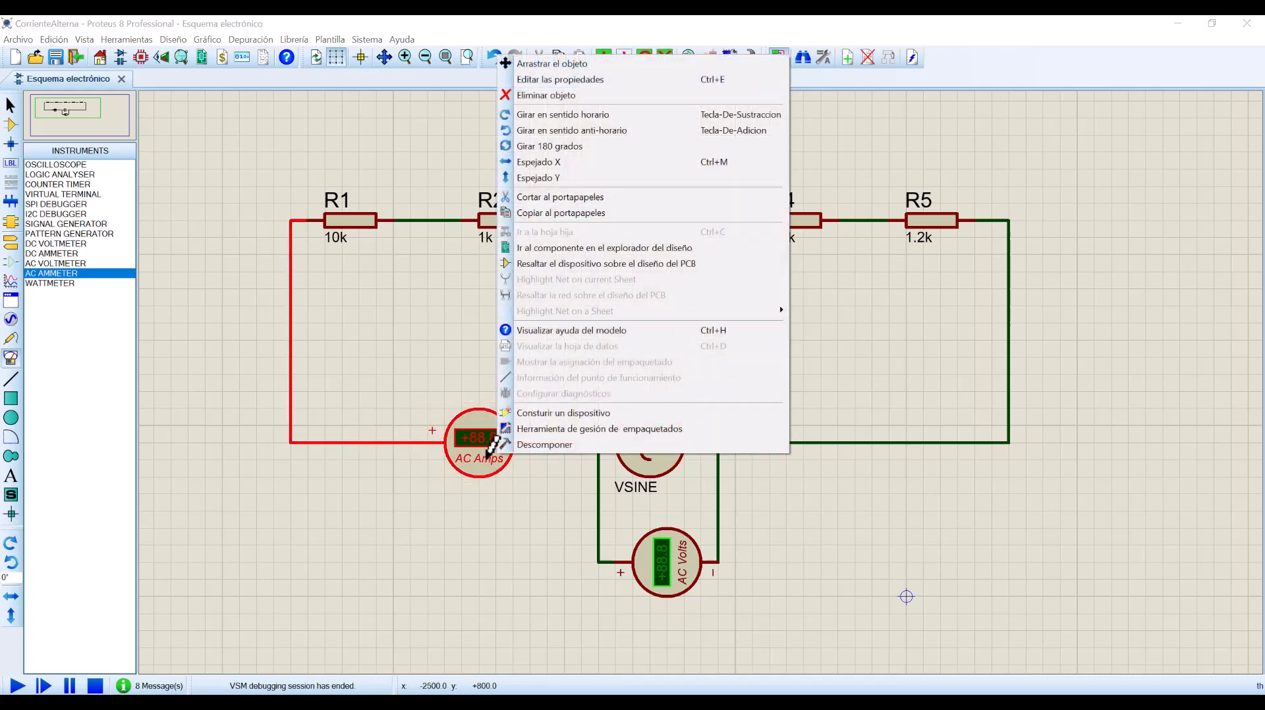
double_click(477, 467)
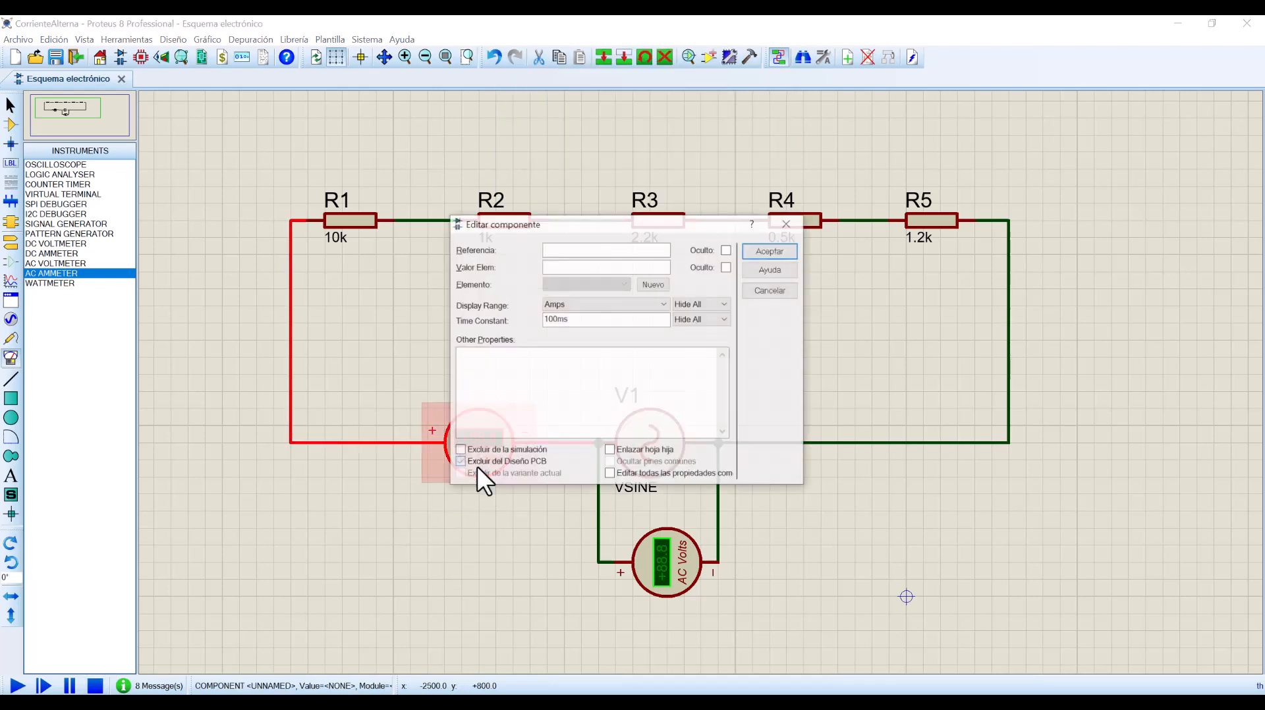
left_click(665, 303)
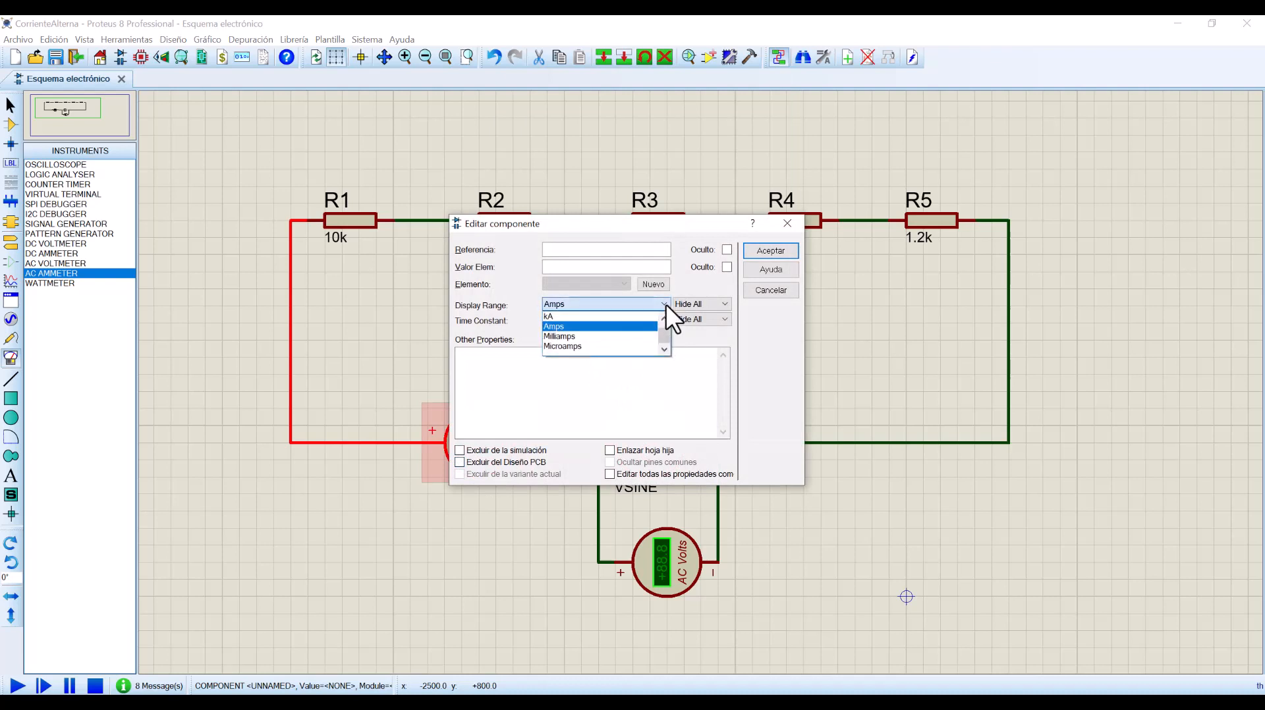
left_click(634, 335)
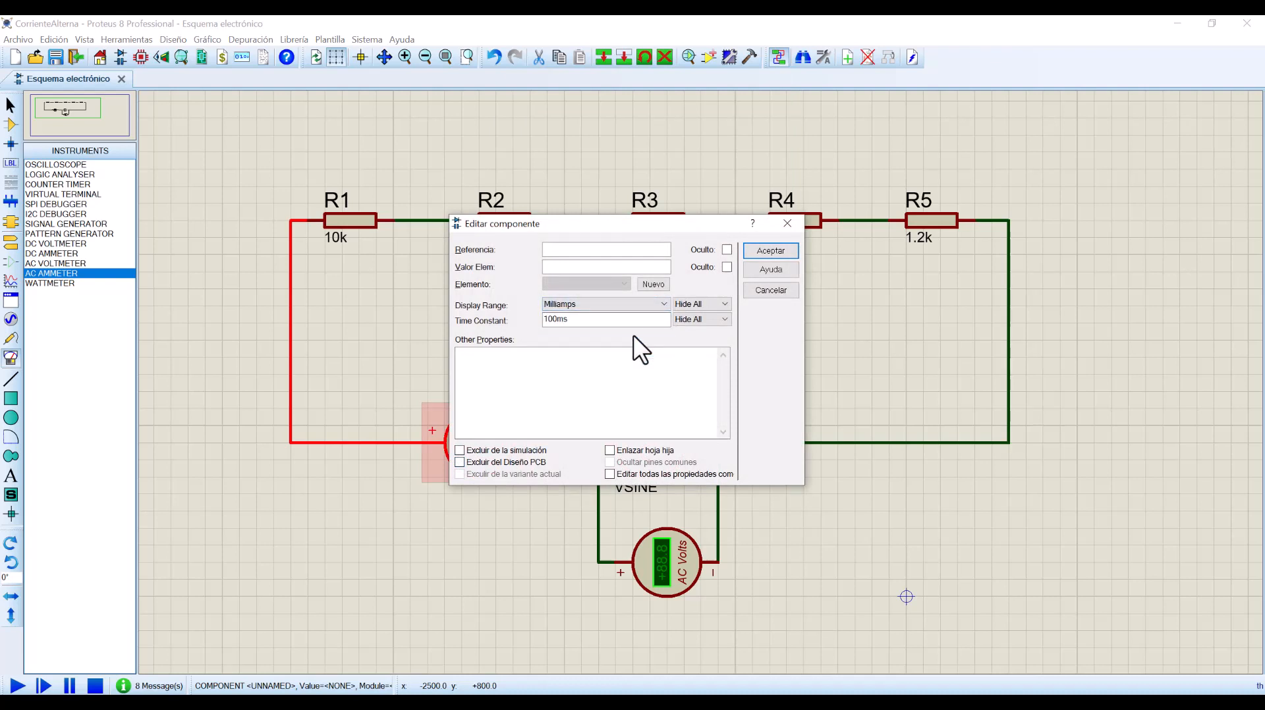
left_click(772, 249)
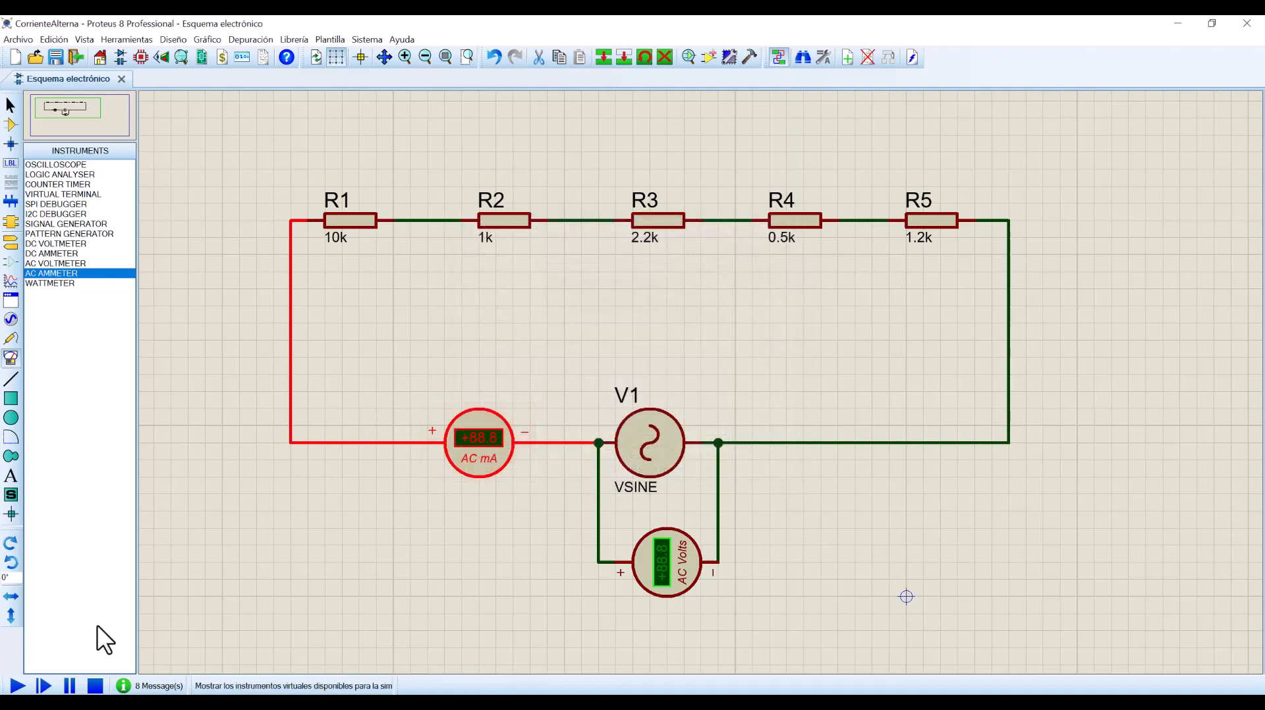
left_click(16, 686)
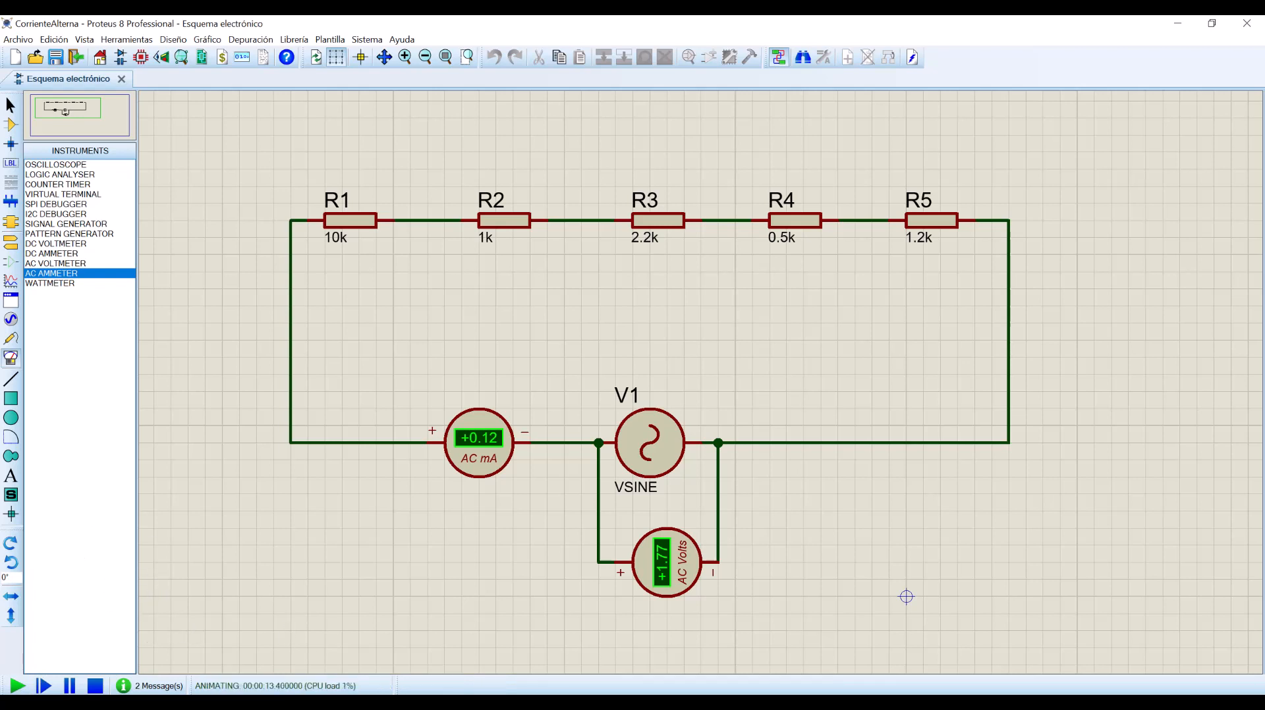
Switch to APOYO VIDEO.docx in Word and compare its equivalent resistance and Ohm's law current calculations with the Proteus meter readings.
key("alt+Tab")
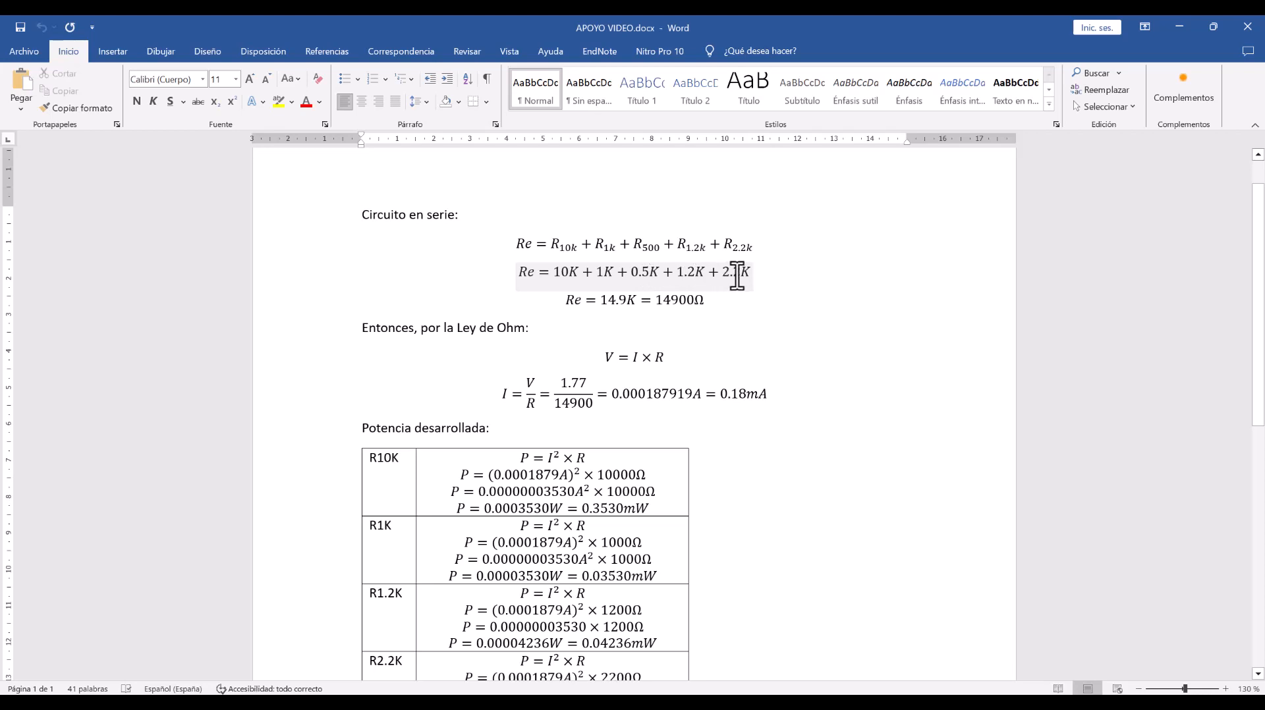
left_click(631, 302)
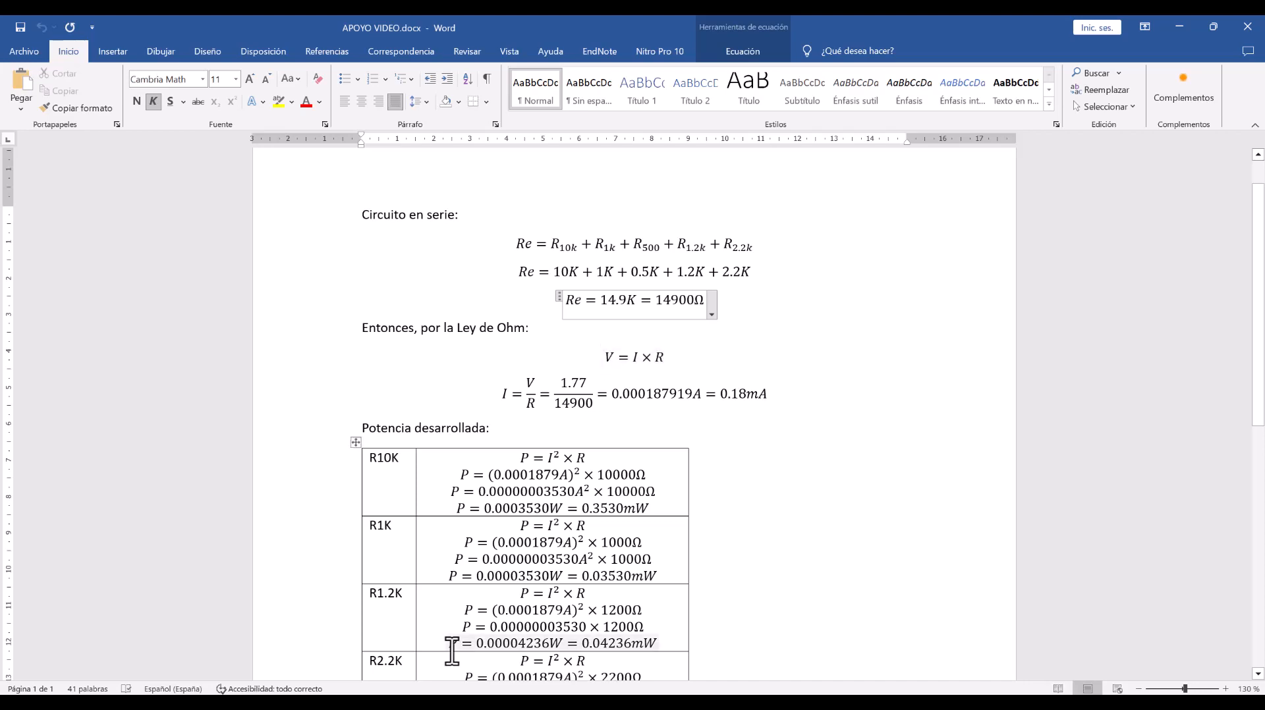
left_click(435, 703)
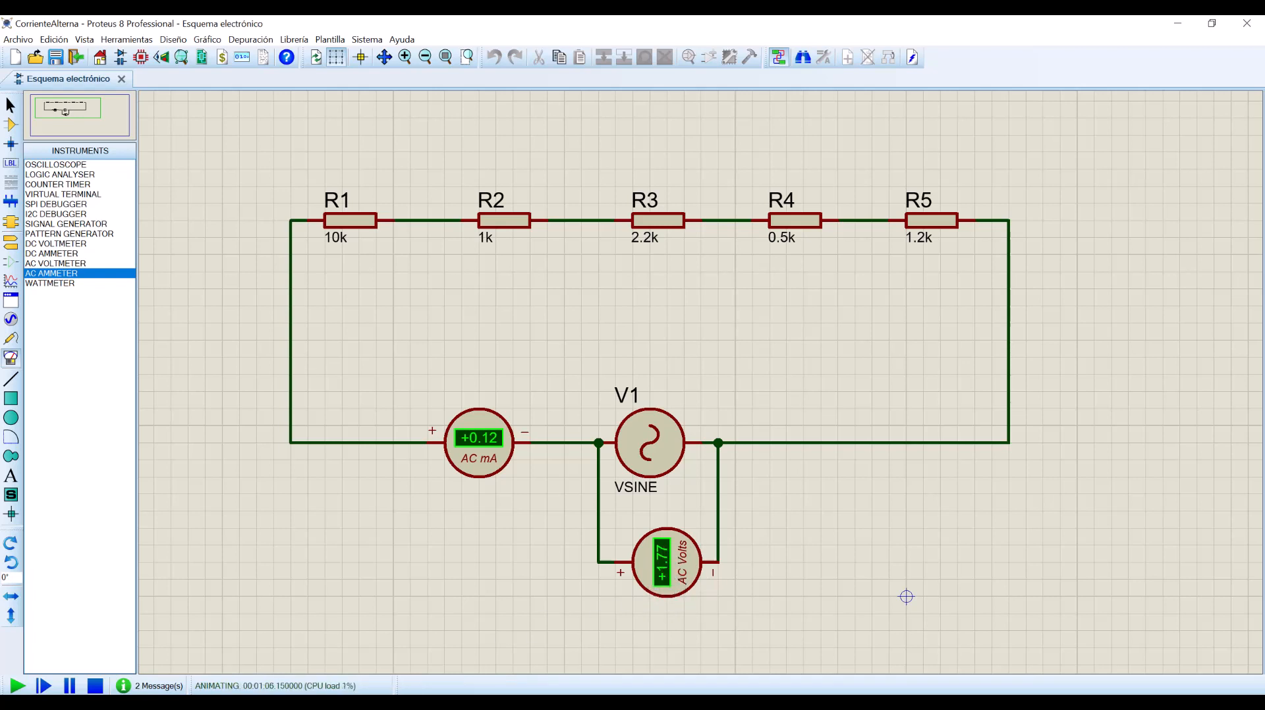
key("alt+Tab")
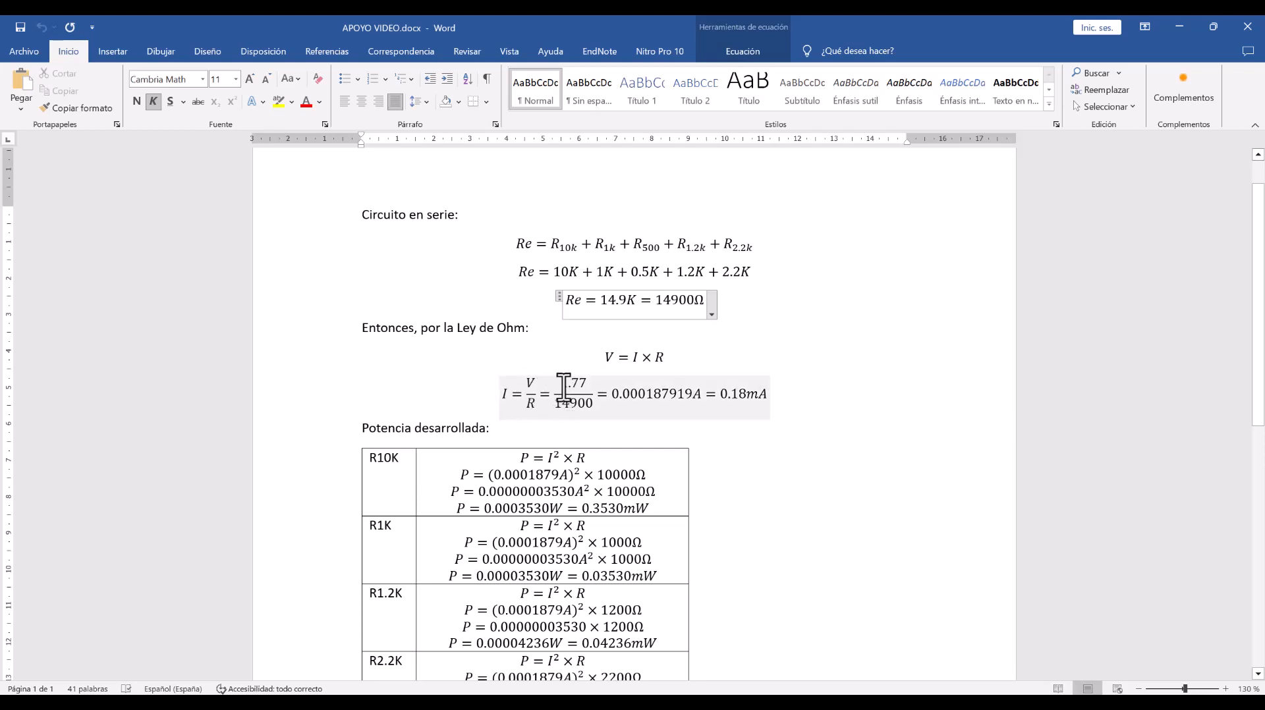
left_click_drag(561, 384, 588, 384)
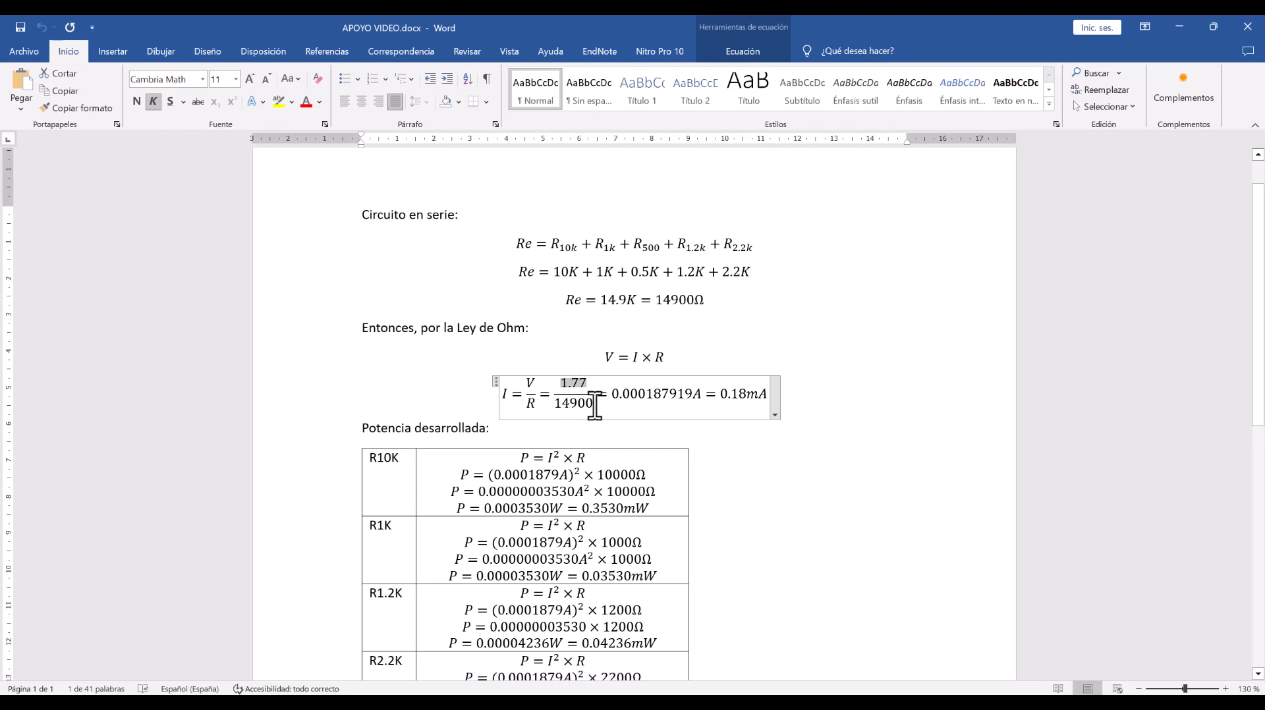
left_click_drag(595, 405, 564, 404)
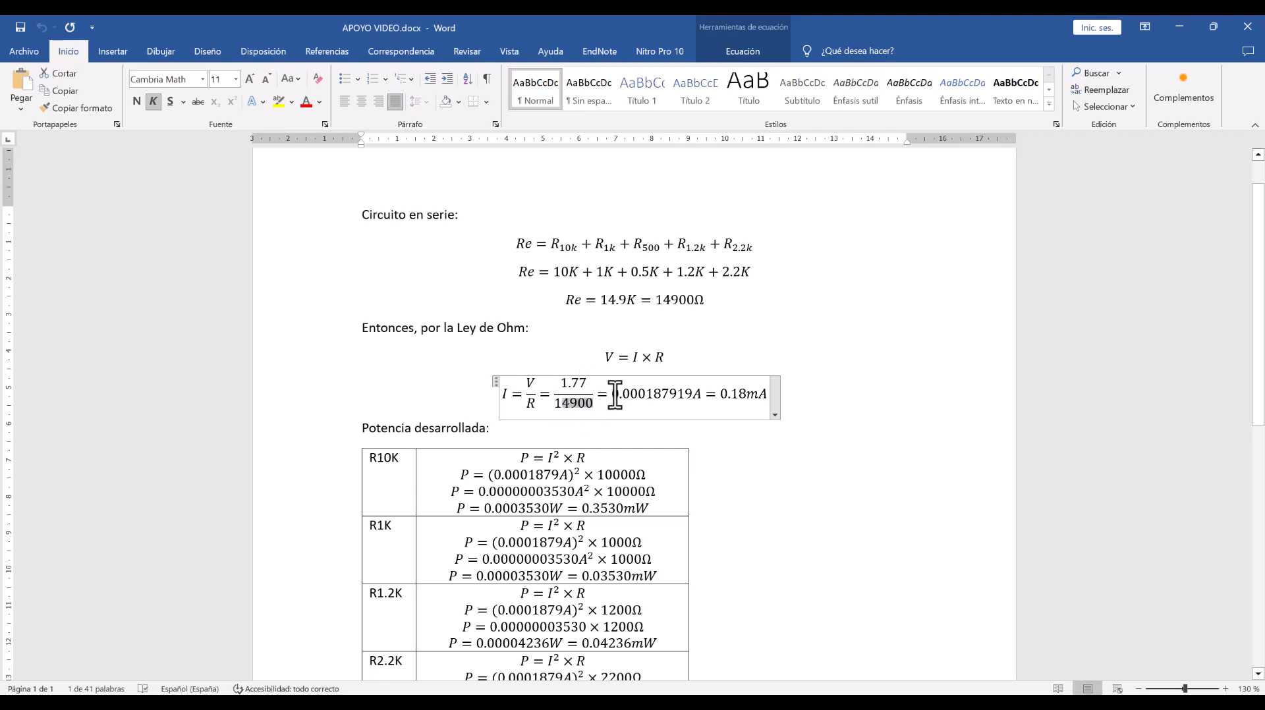
left_click(615, 395)
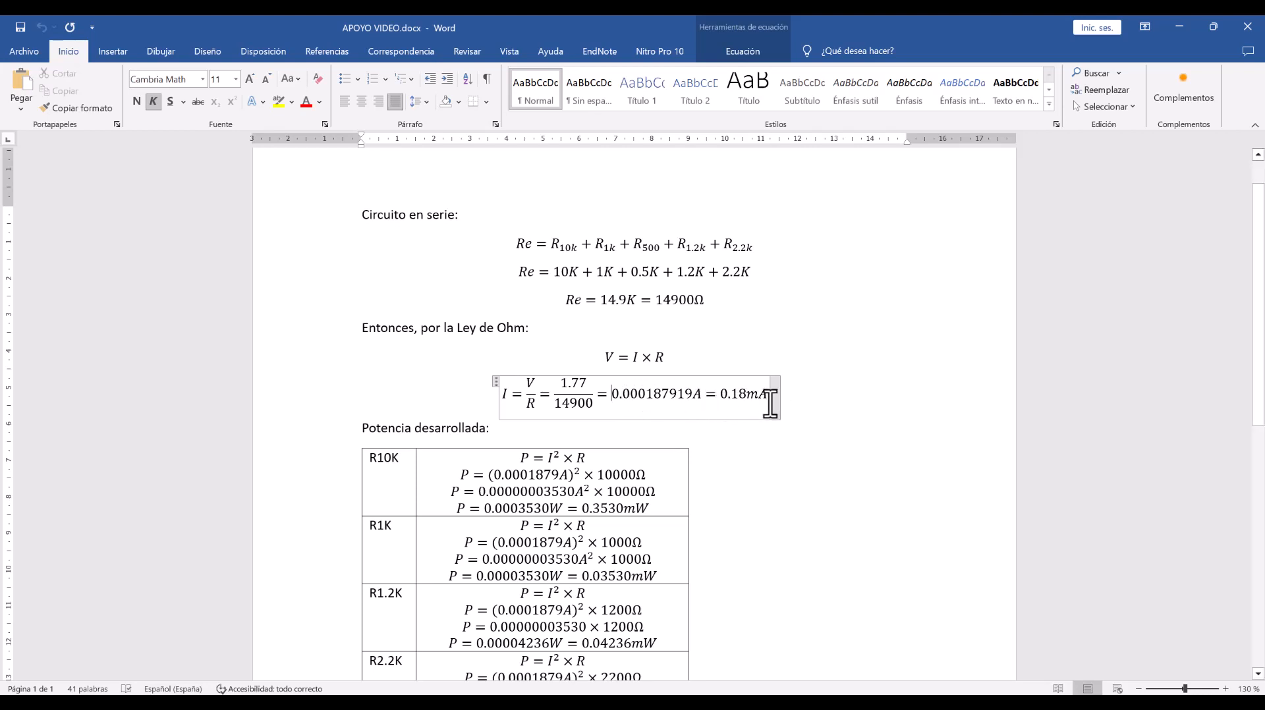
left_click(517, 703)
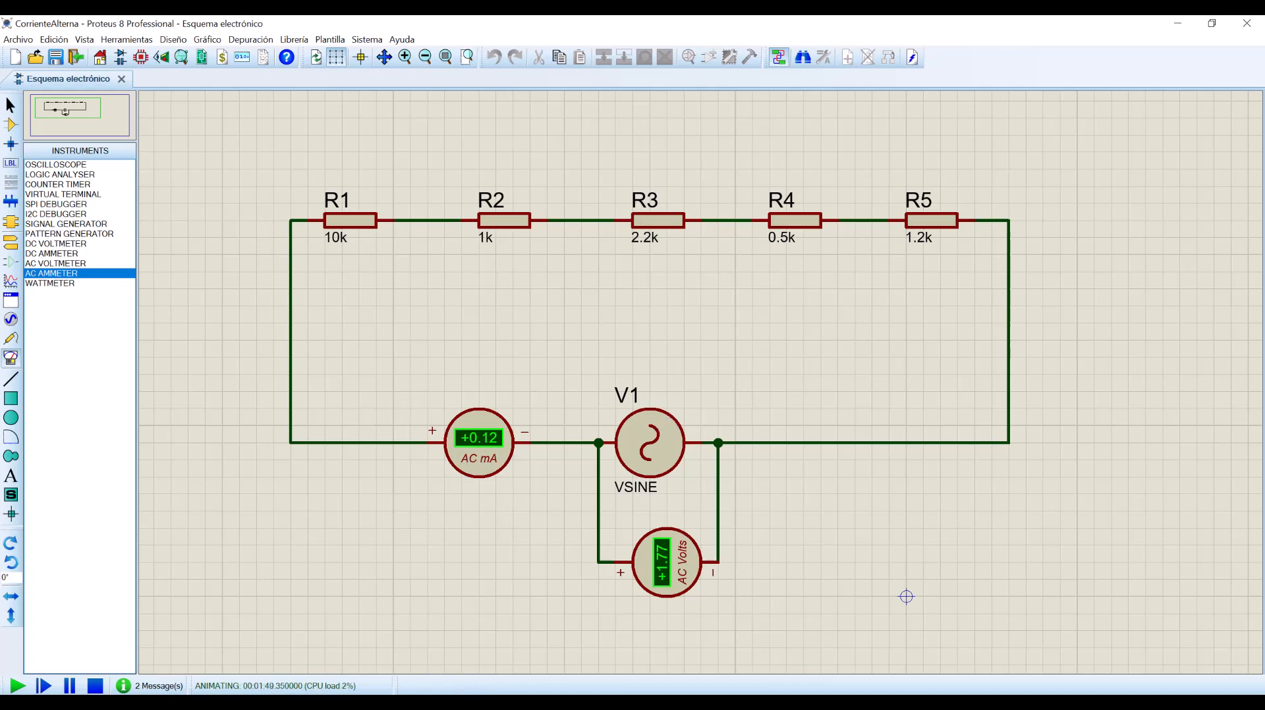
left_click(381, 702)
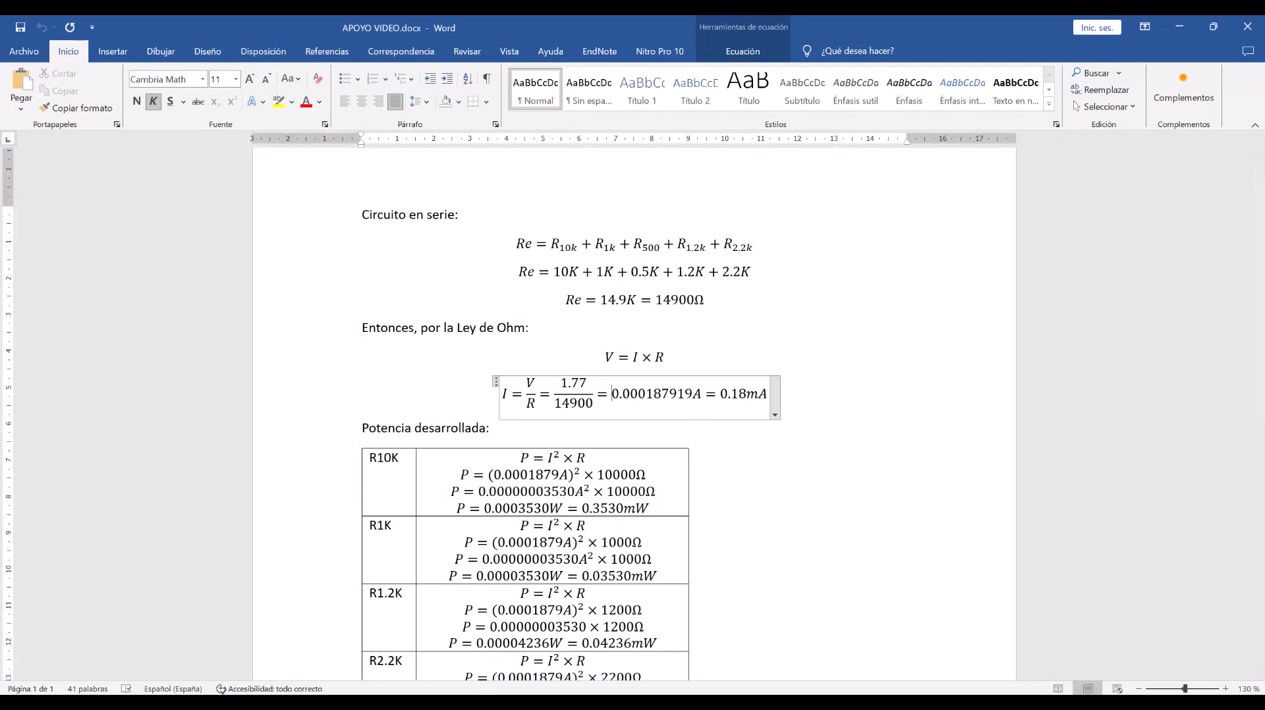
left_click(402, 703)
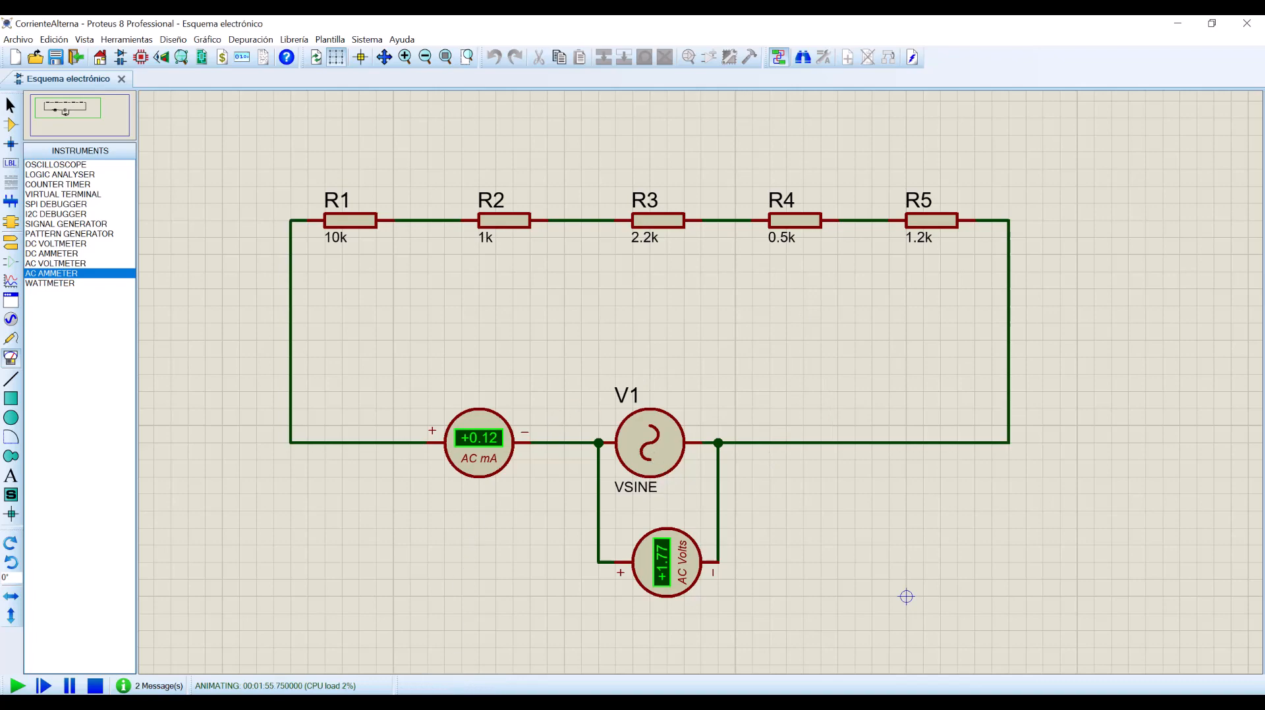
left_click(432, 703)
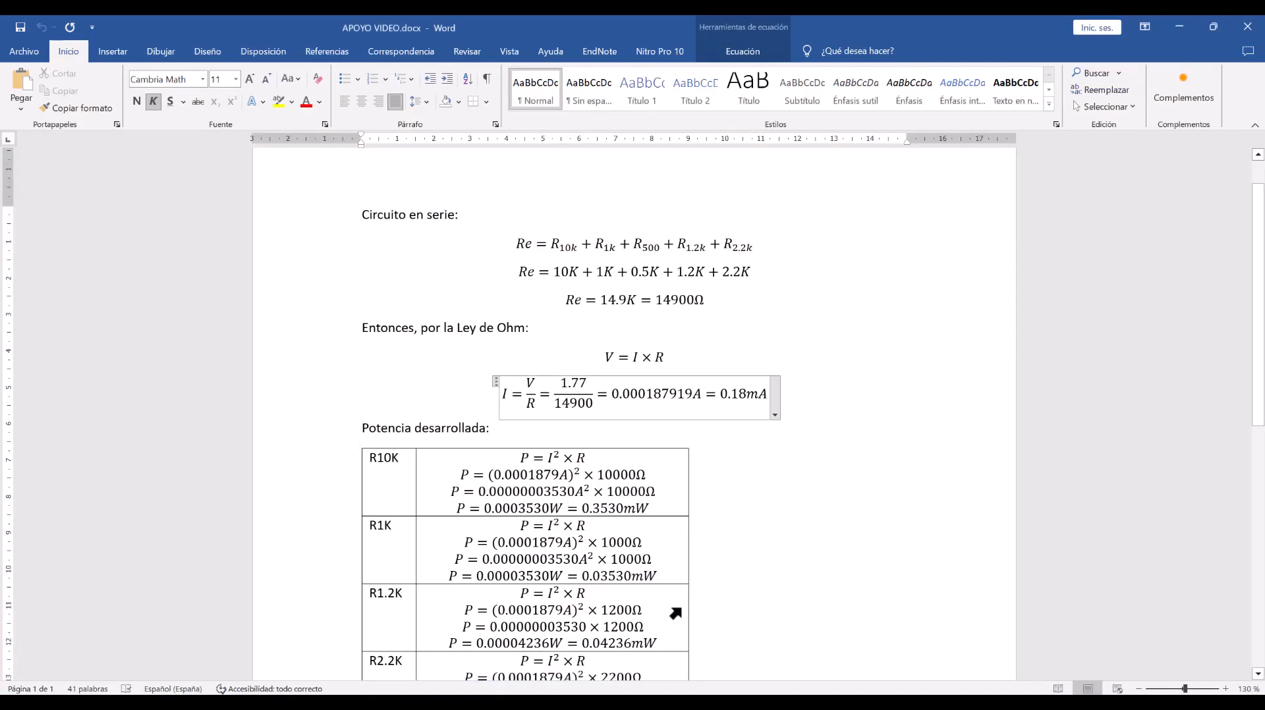
Examine Tabla N01 in the PDF guide and match its calculated current, measured current and source voltage fields to the Word calculations and Proteus meters.
left_click(527, 702)
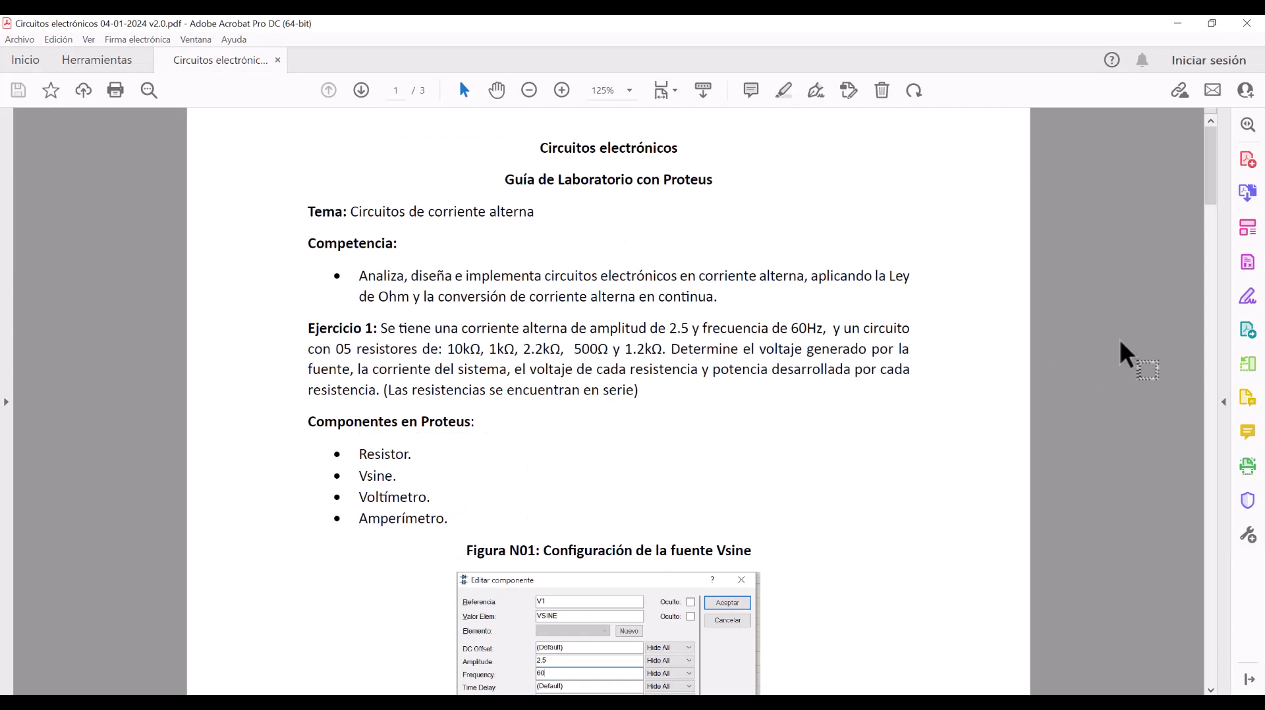
left_click_drag(1220, 178, 1220, 307)
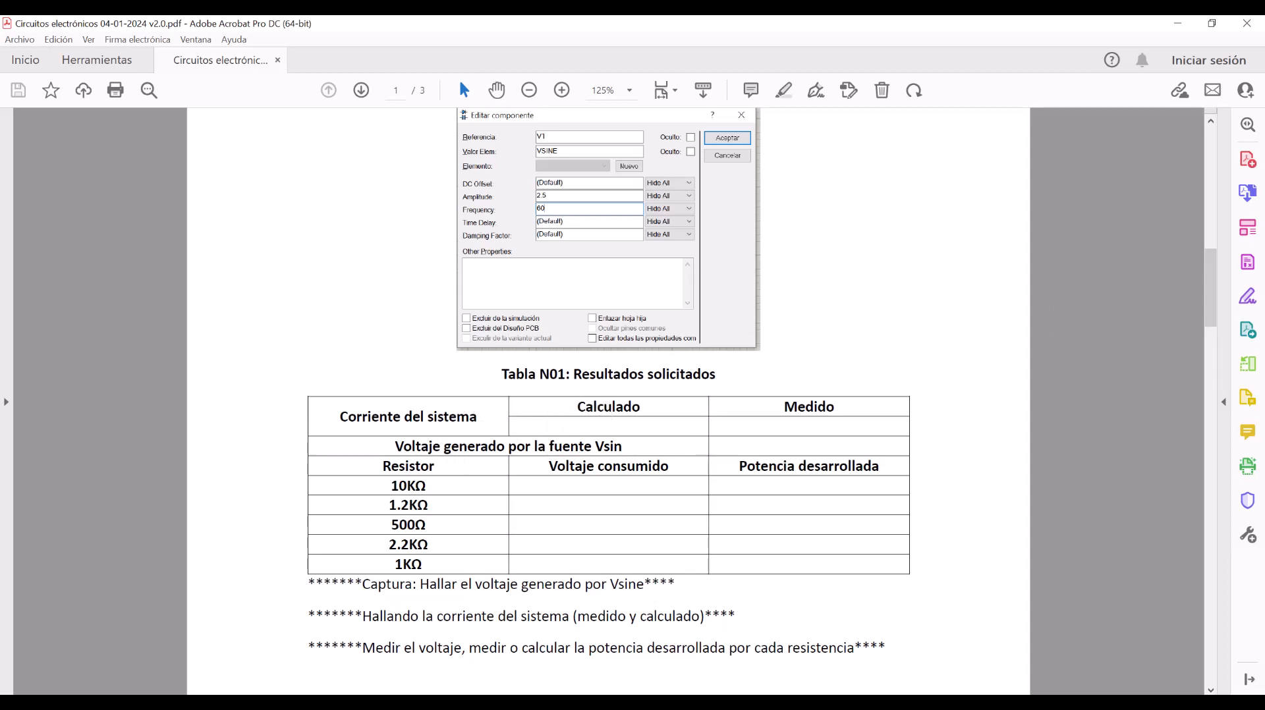
key("alt+Tab")
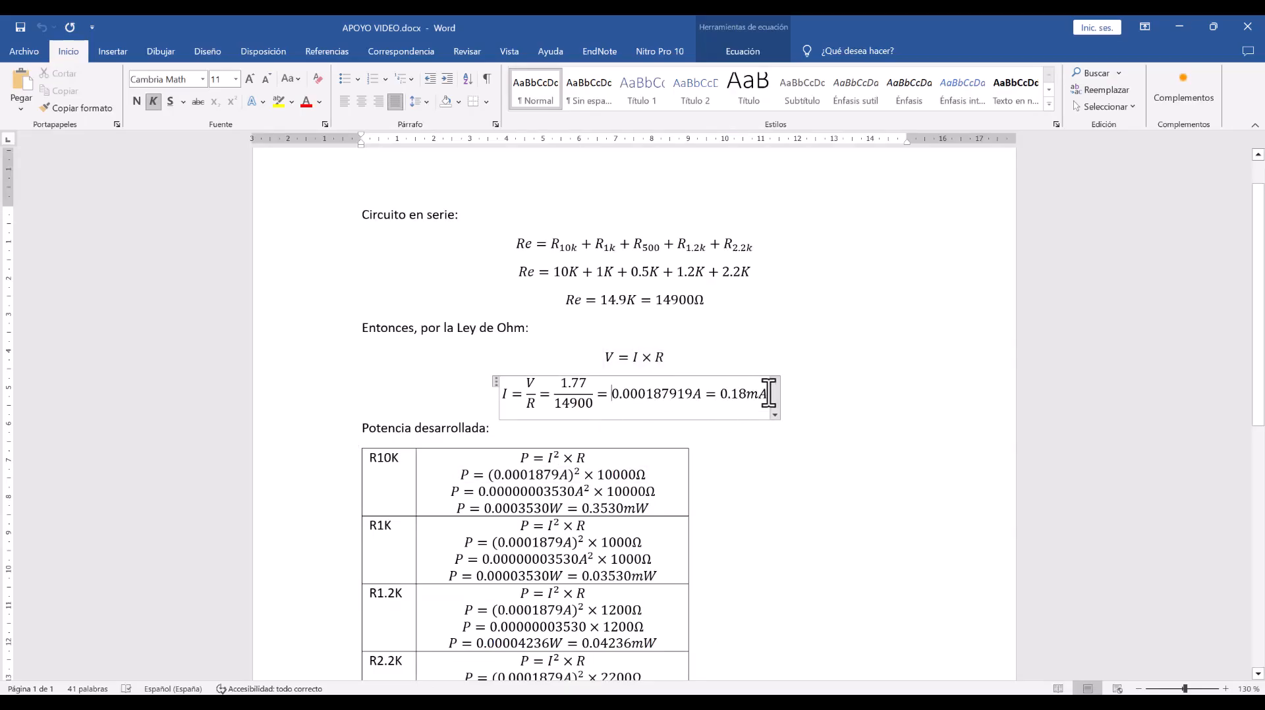
left_click_drag(769, 394, 722, 395)
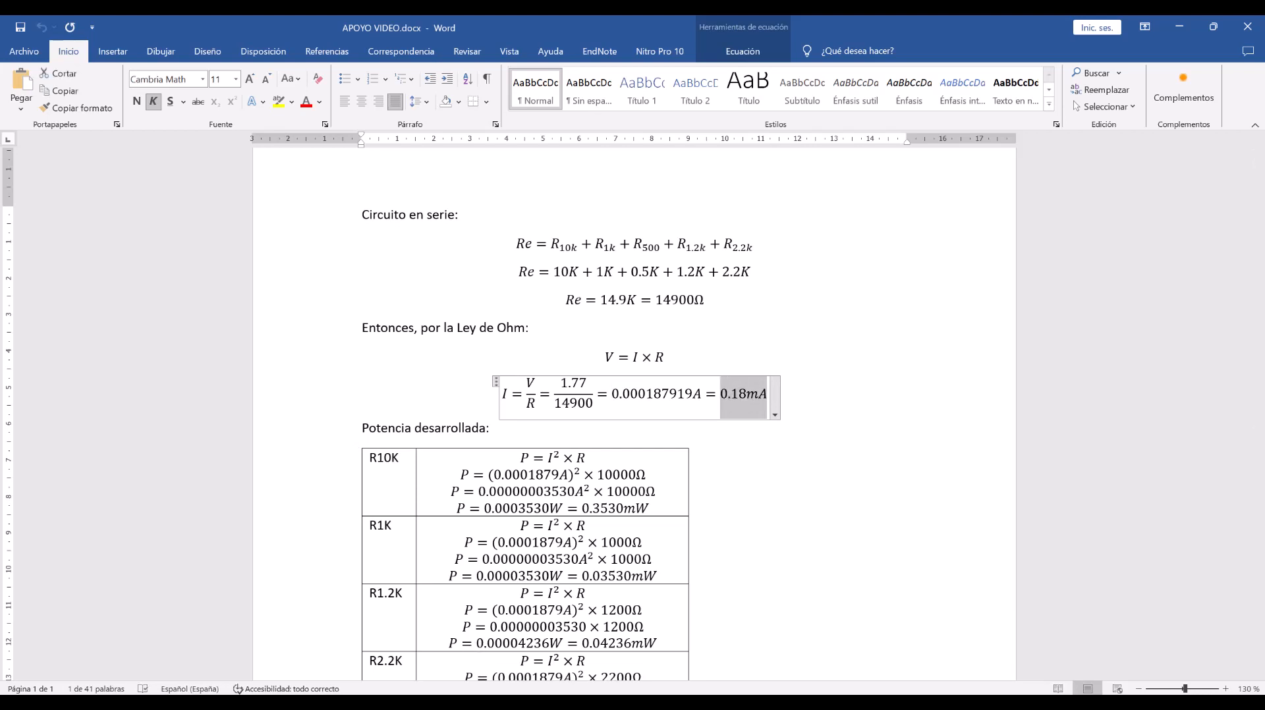
key("alt+Tab")
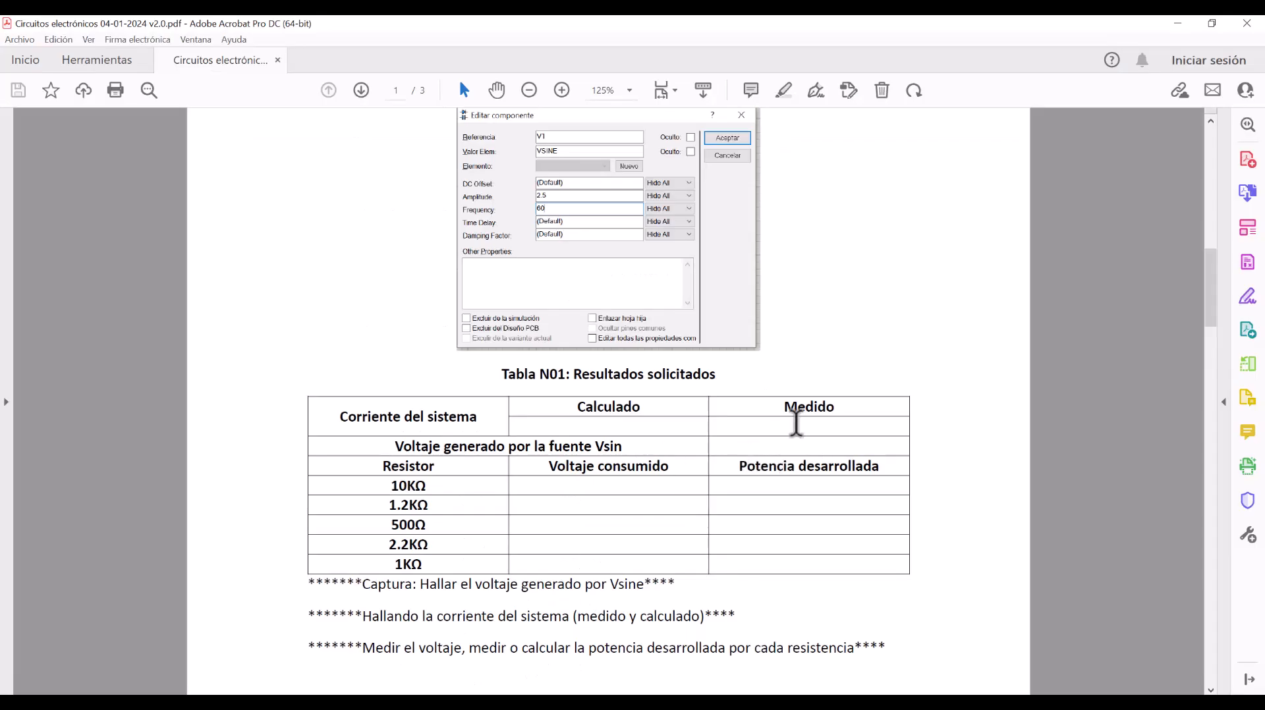
key("alt+Tab")
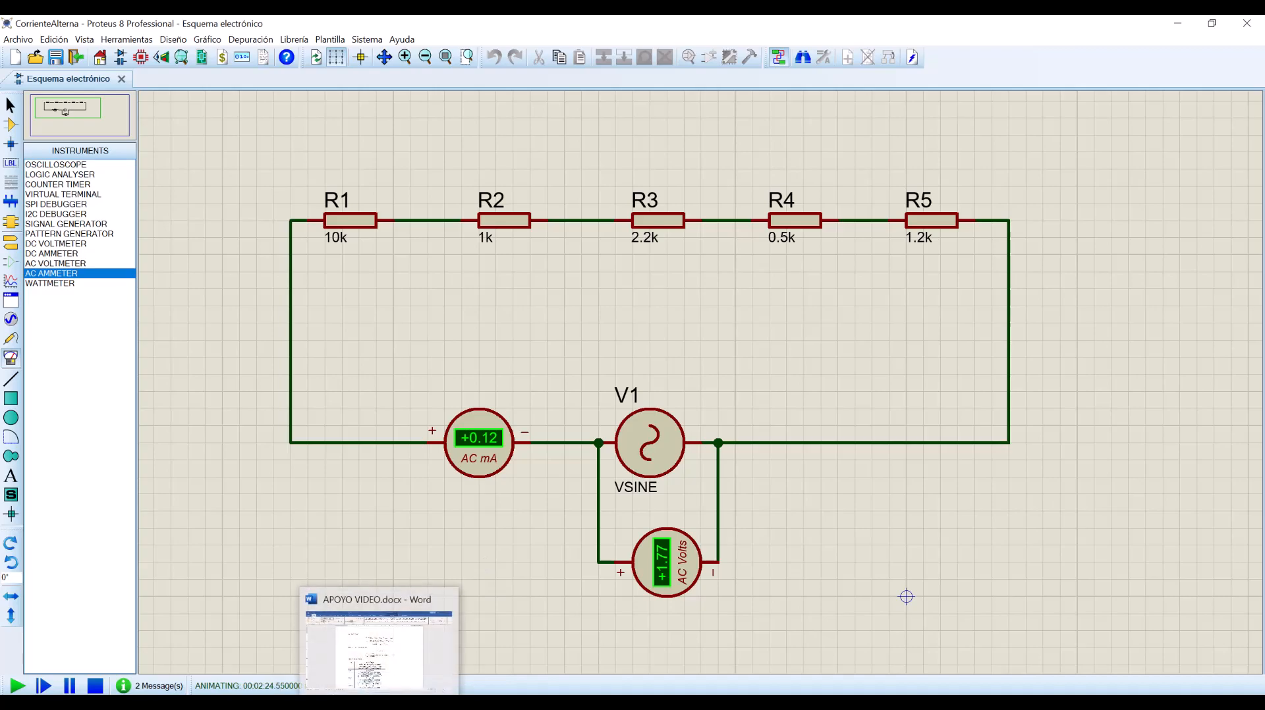
left_click(380, 703)
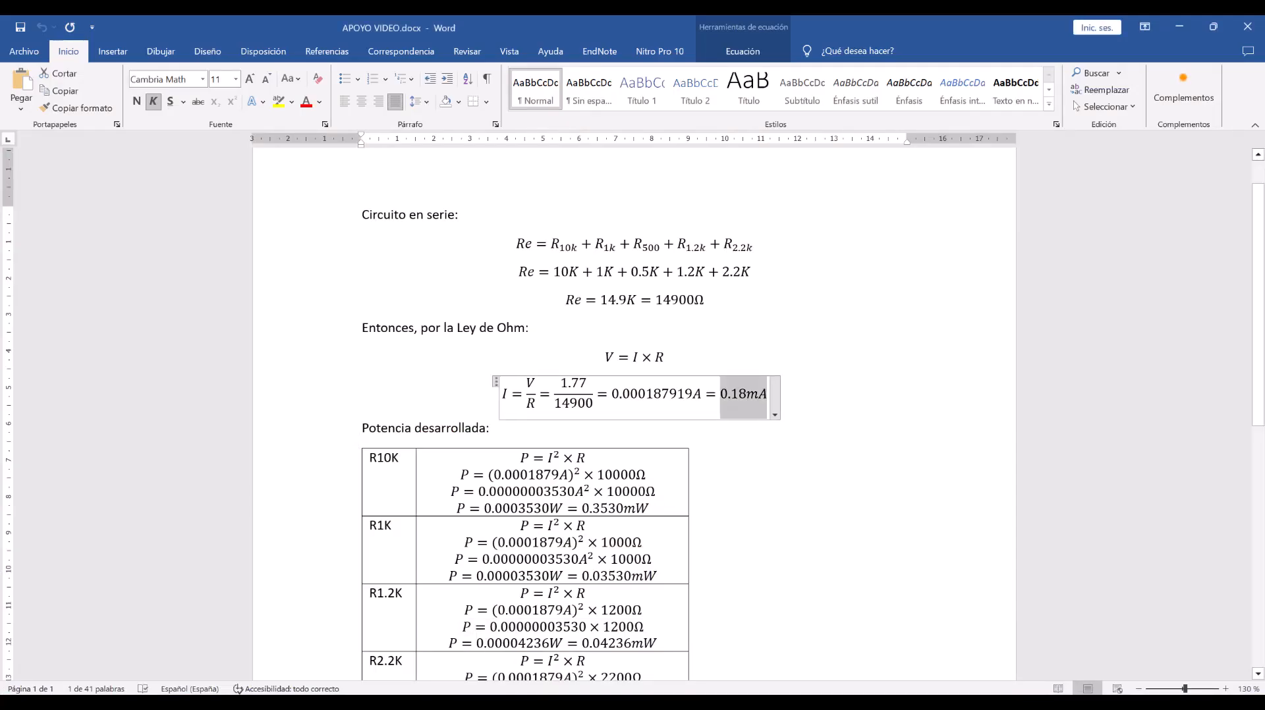
left_click(462, 704)
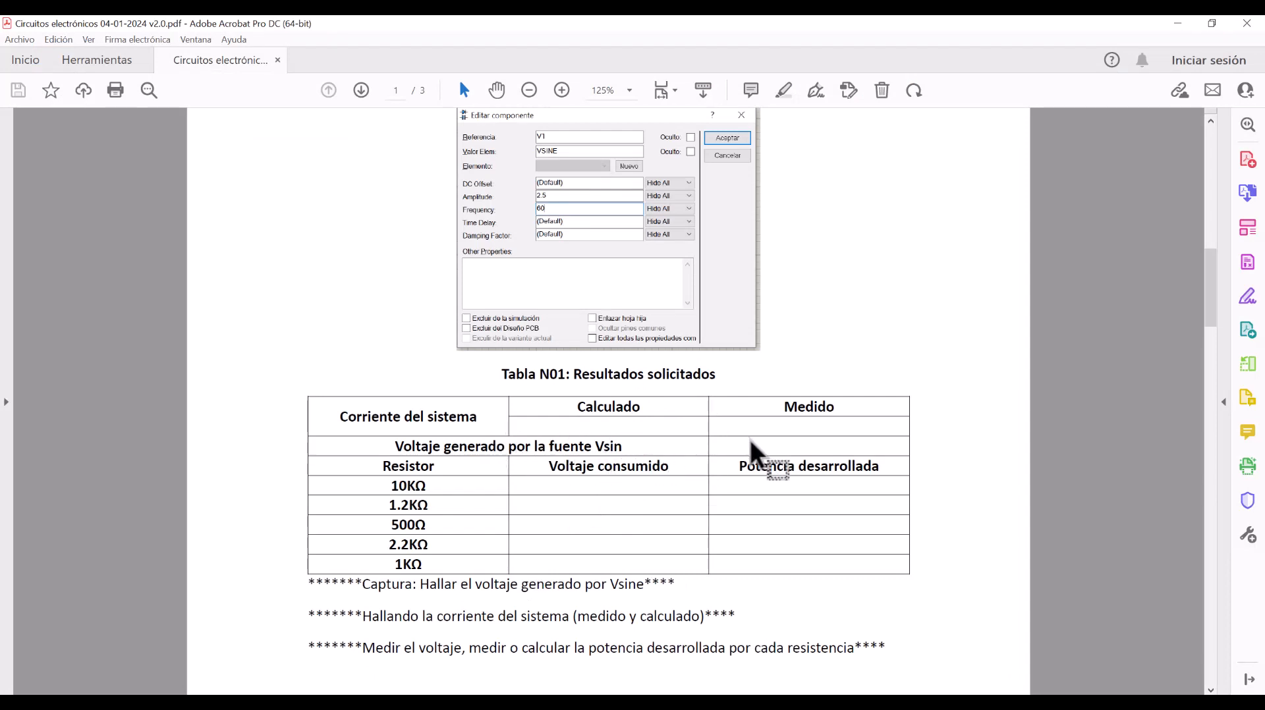
left_click(435, 703)
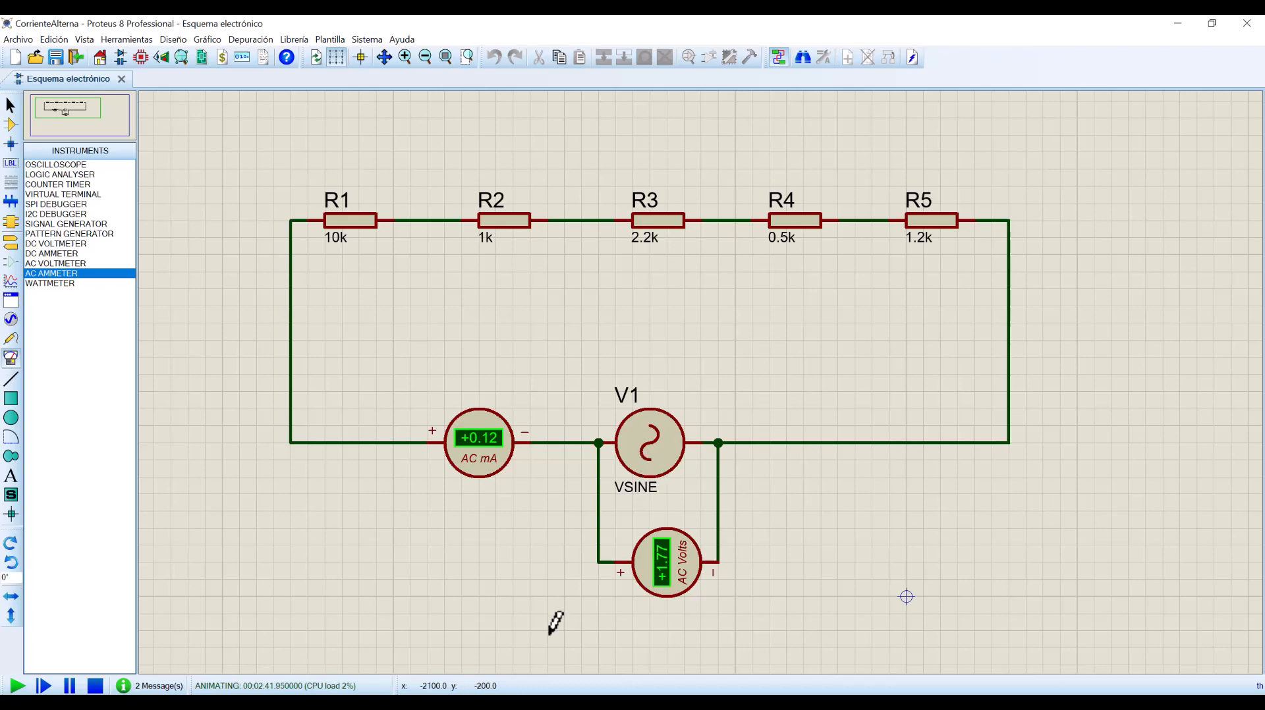
left_click(509, 704)
left_click(567, 703)
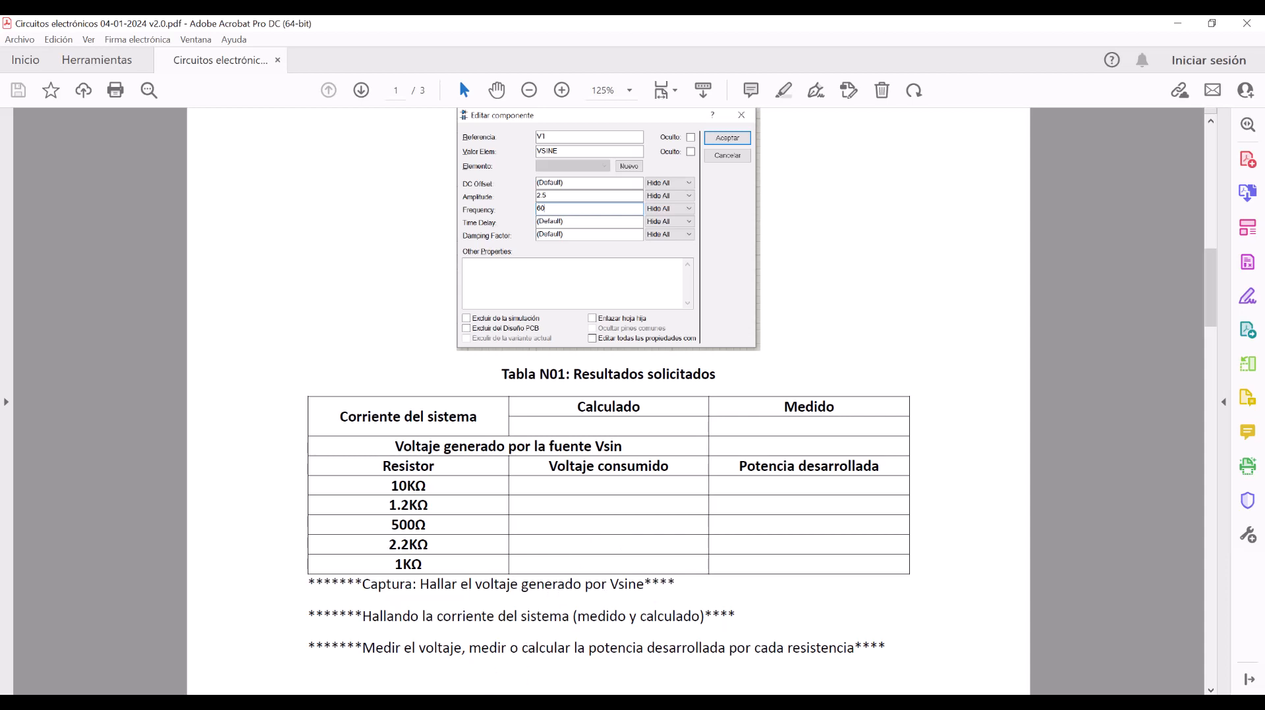
left_click(453, 709)
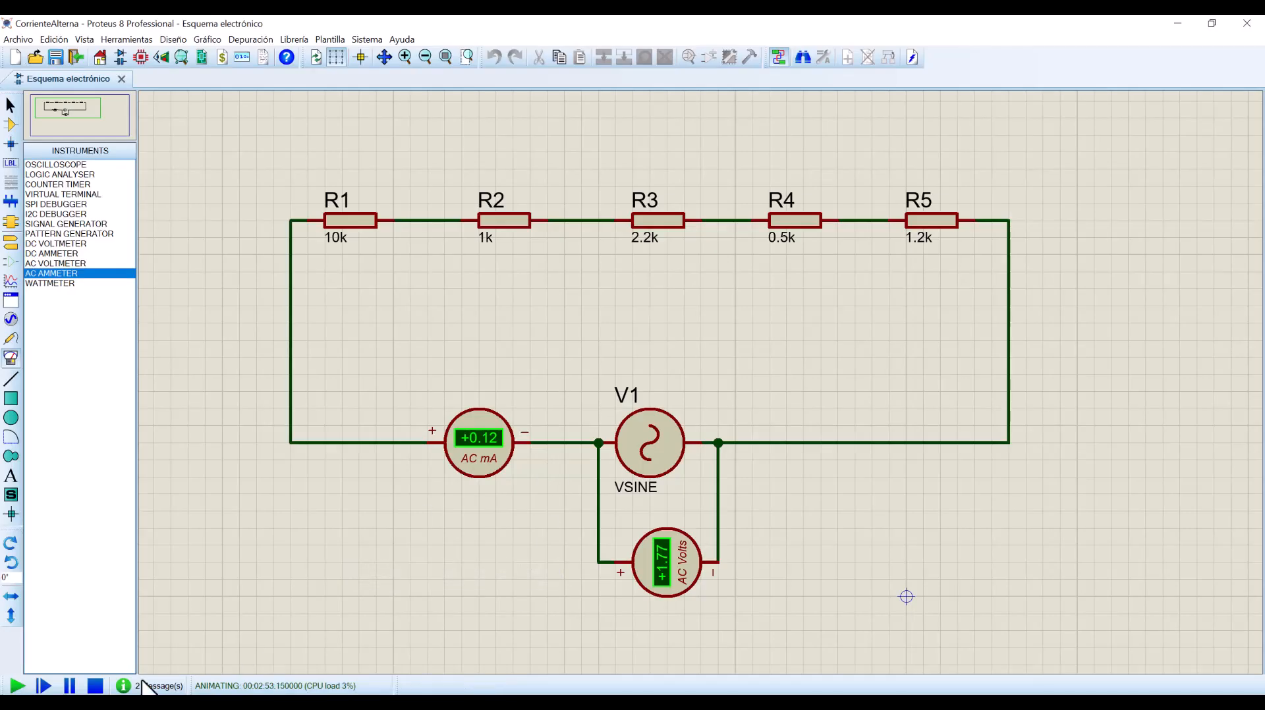
Stop the simulation, place an AC voltmeter above R1, and rotate it clockwise so its terminals lie horizontally.
left_click(96, 686)
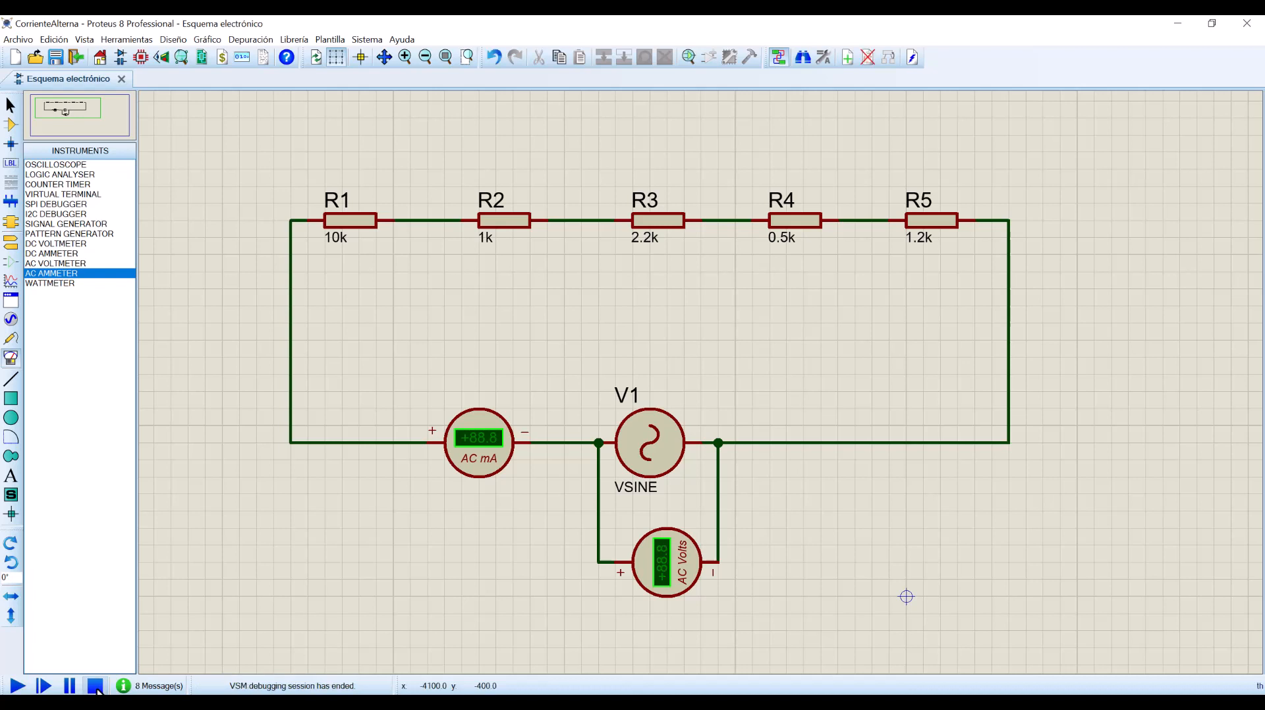
left_click(77, 265)
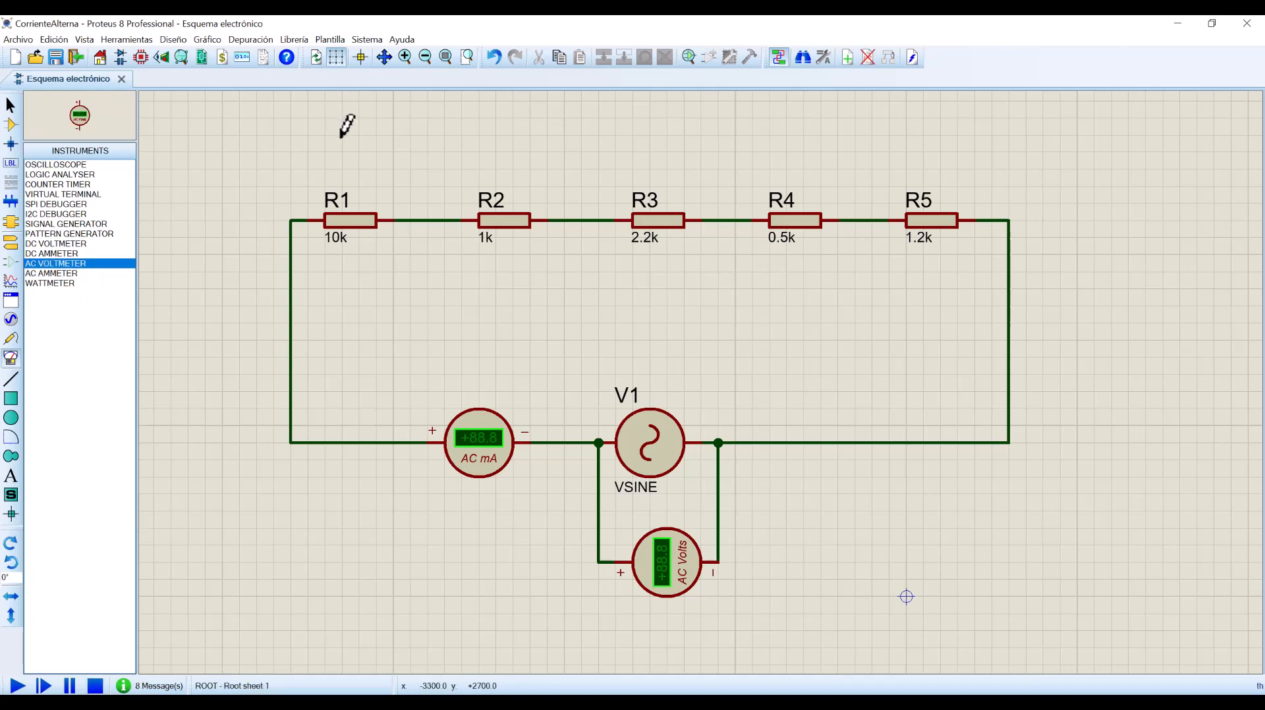
left_click(341, 136)
left_click(342, 151)
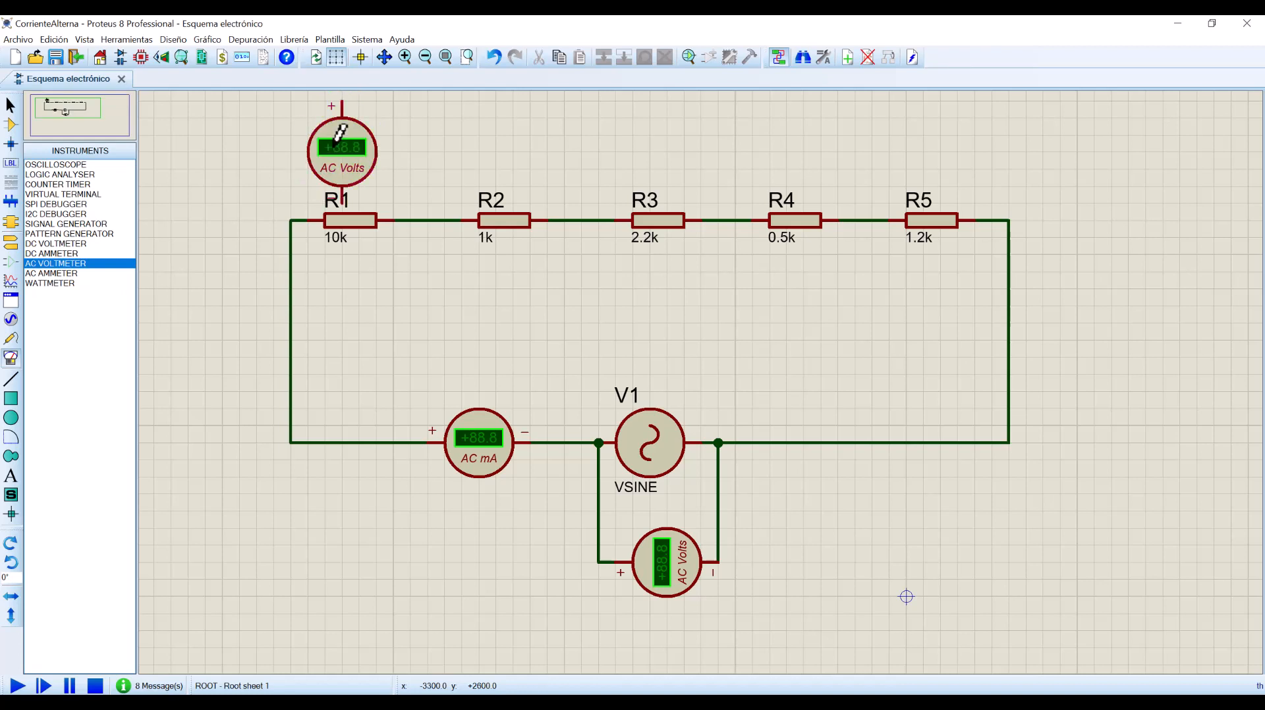
right_click(353, 148)
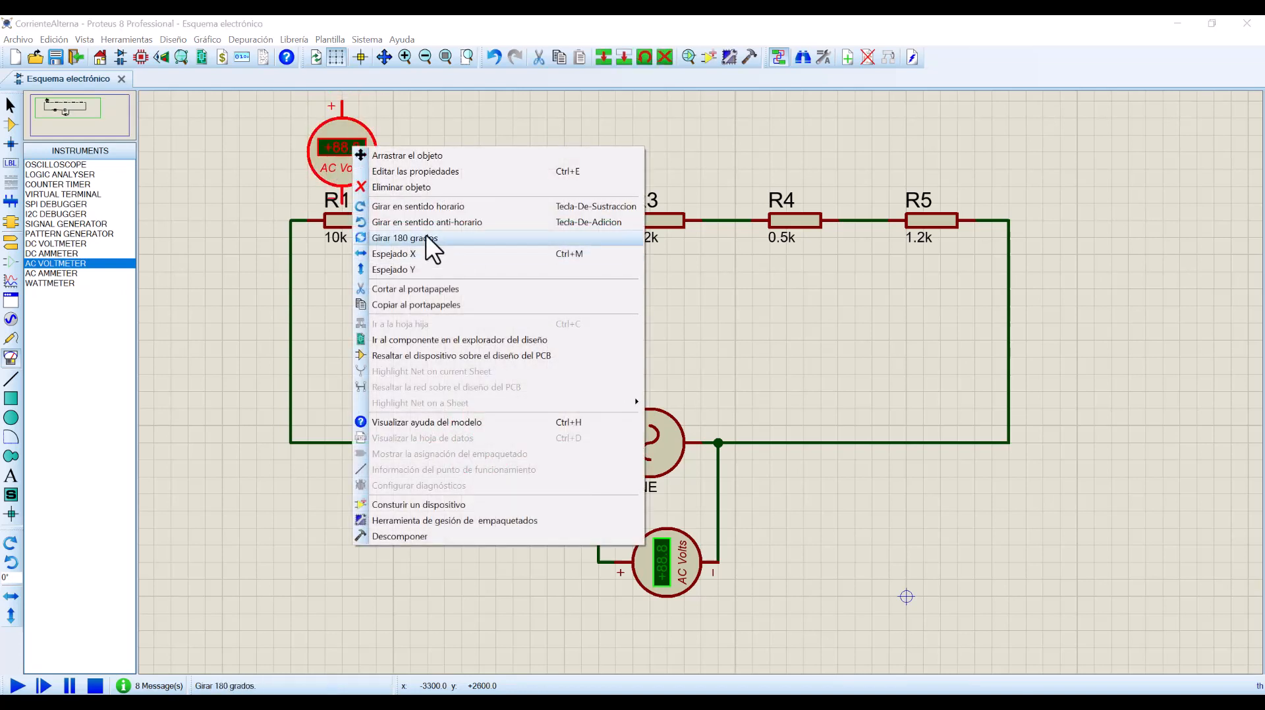
left_click(443, 206)
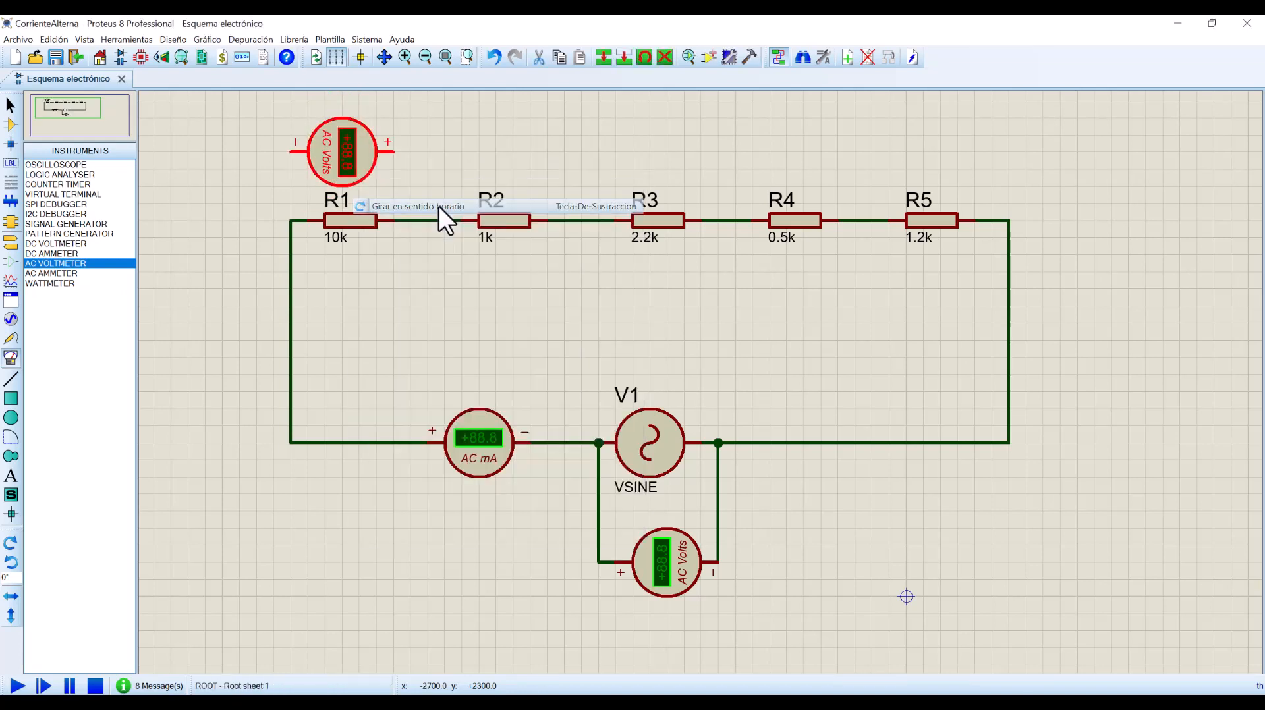
double_click(352, 158)
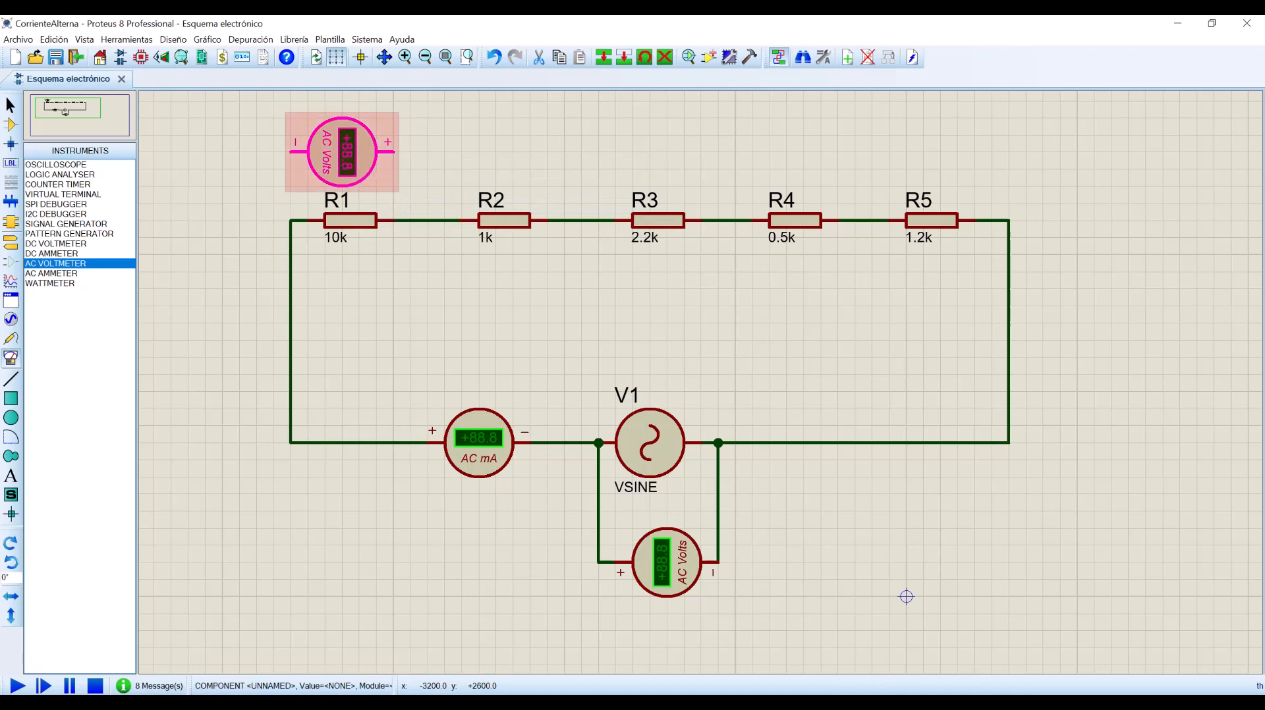
left_click(787, 223)
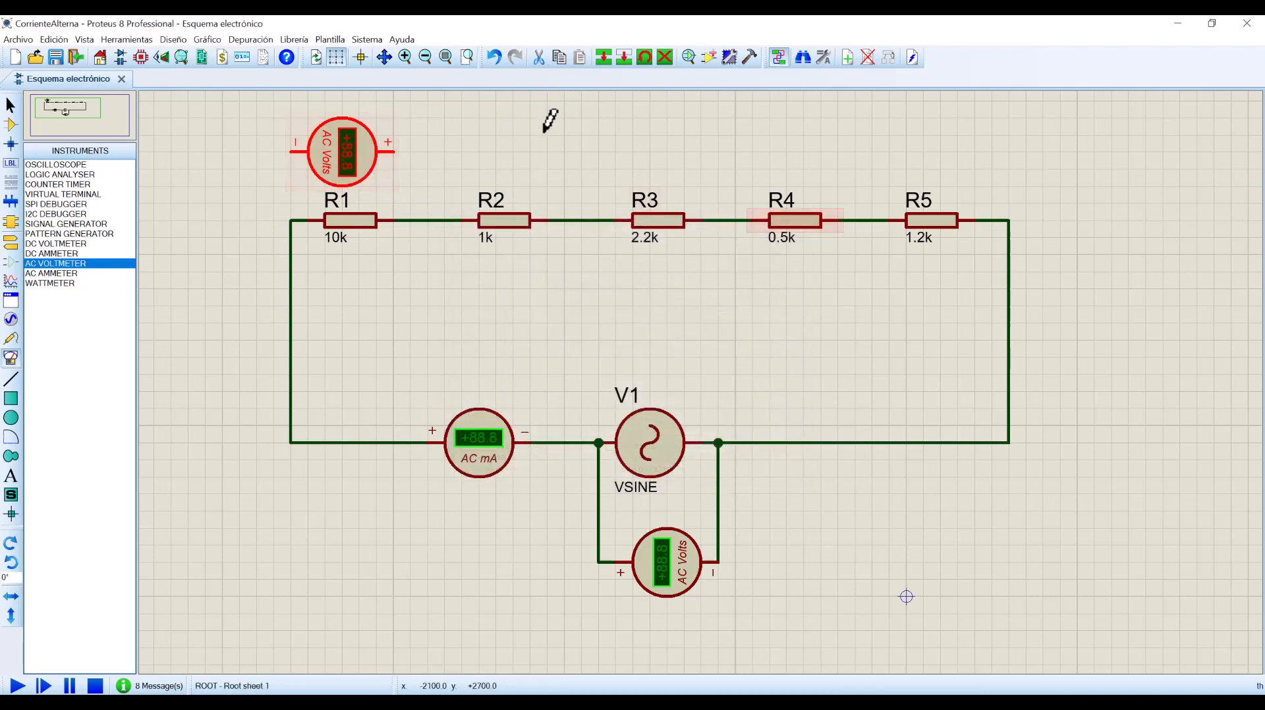
Copy the AC voltmeter above R1 and paste duplicates above R2, R3, R4 and R5.
left_click(559, 58)
left_click(579, 57)
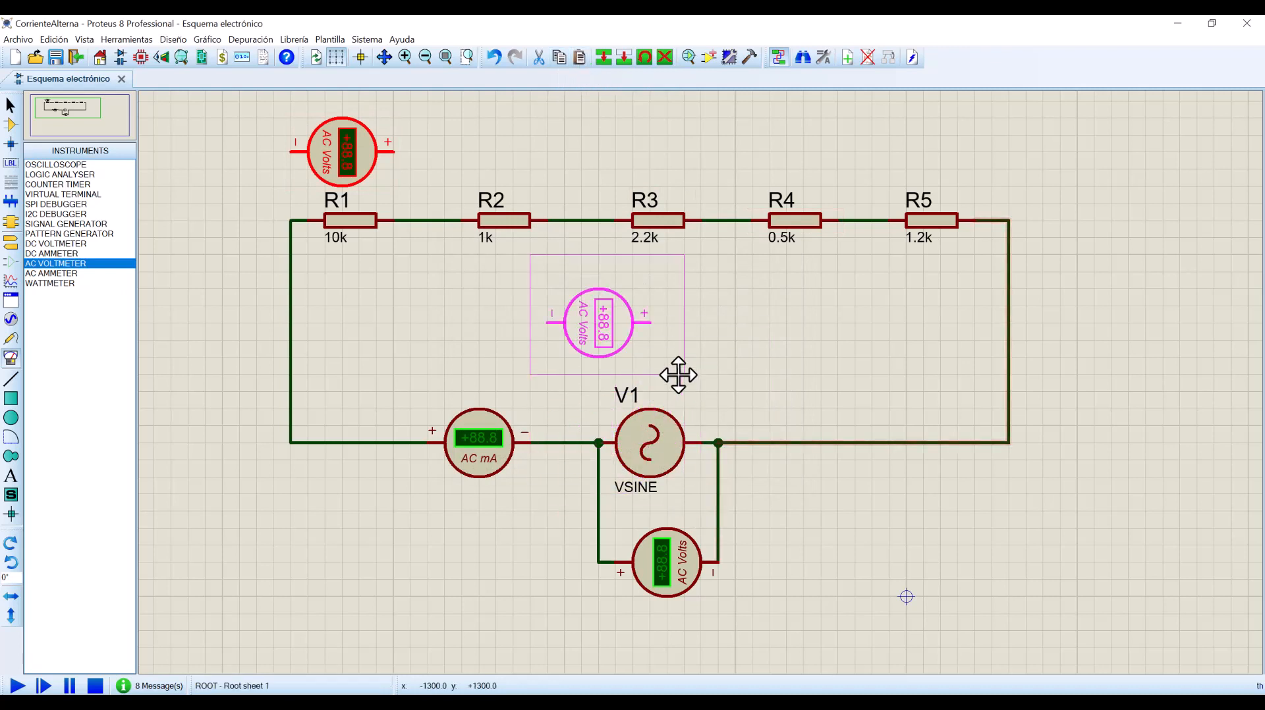
left_click(573, 195)
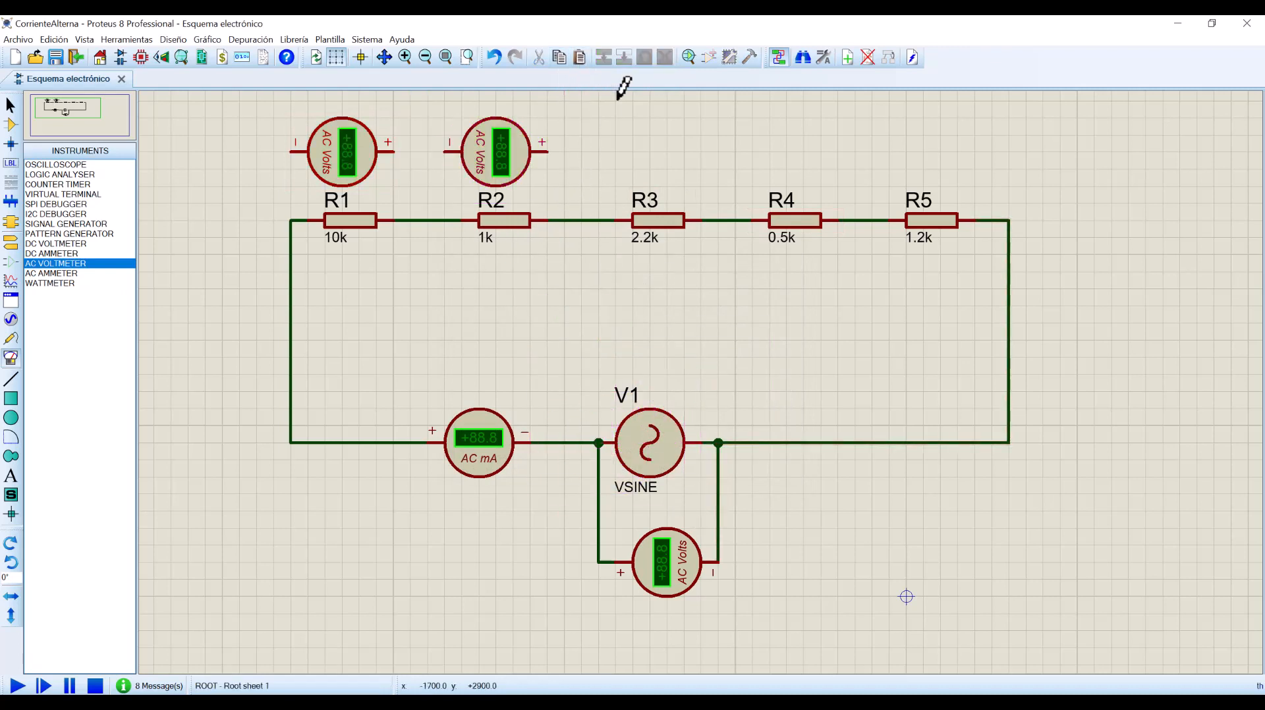
left_click(579, 58)
left_click(737, 199)
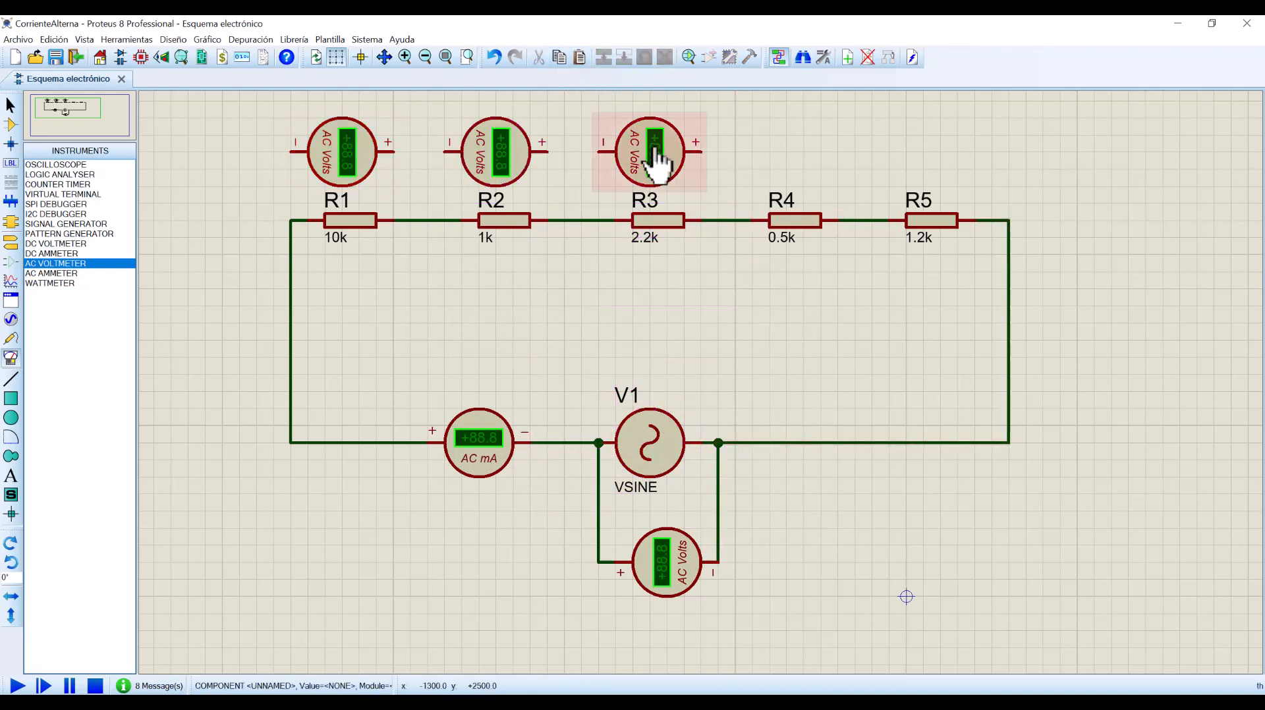
left_click(579, 58)
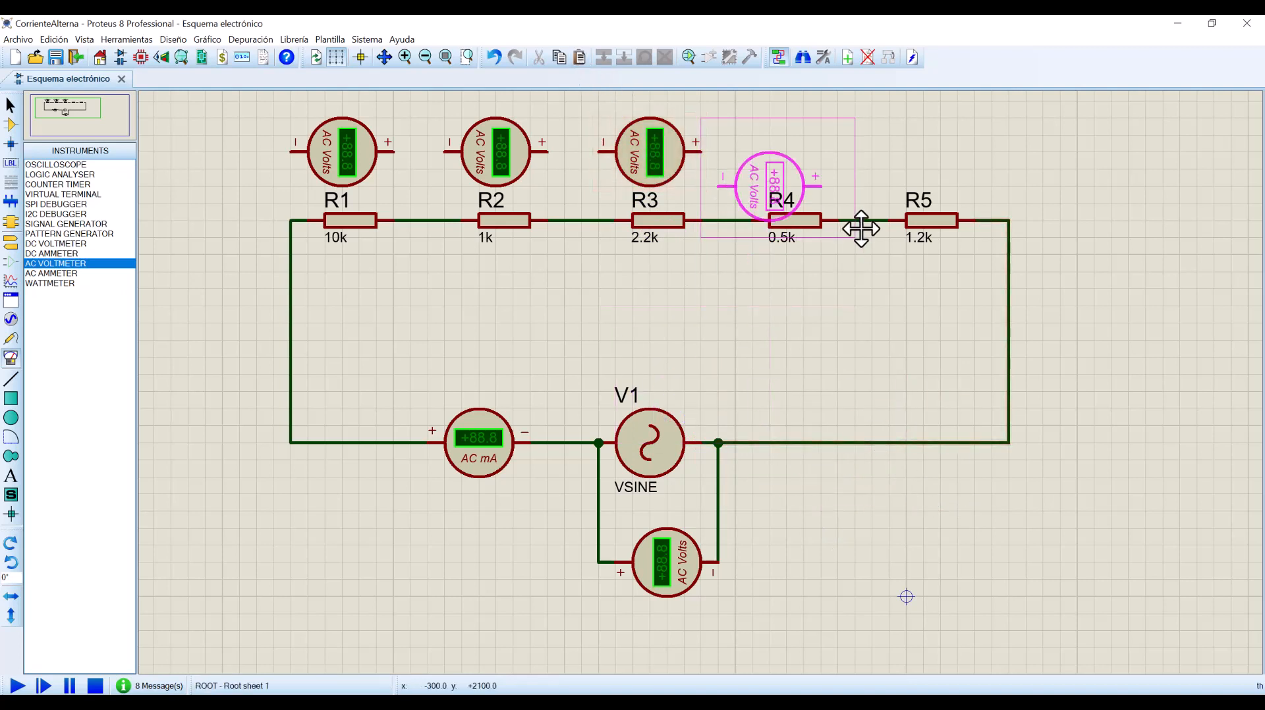
left_click(860, 198)
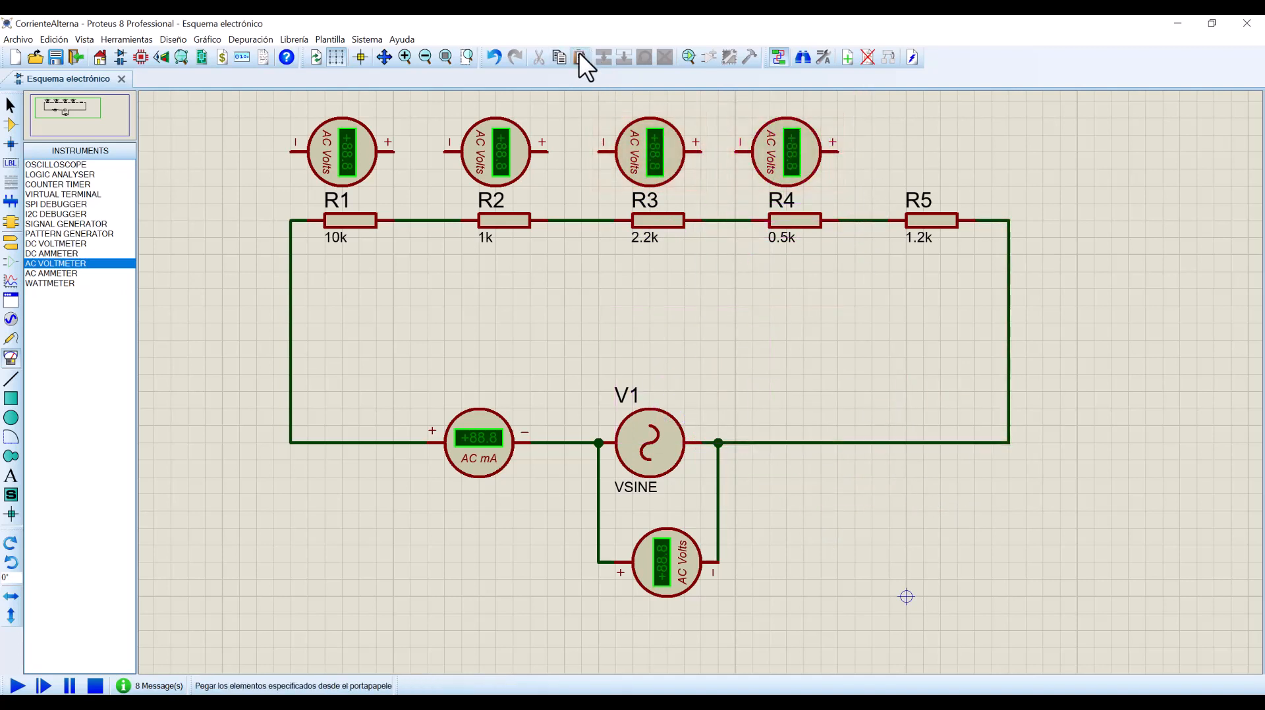
left_click(579, 58)
left_click(1028, 206)
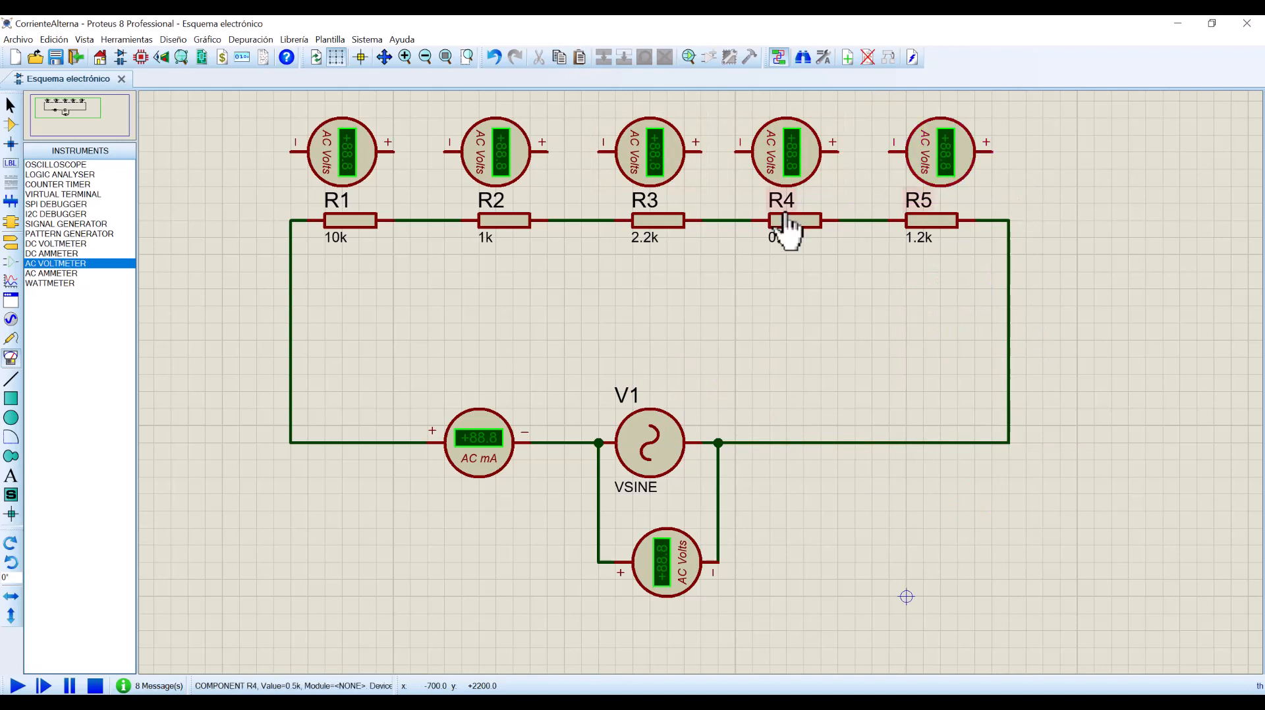
Wire the AC voltmeters in parallel across R1 and R2, negative terminal before and positive terminal after each resistor.
left_click(290, 151)
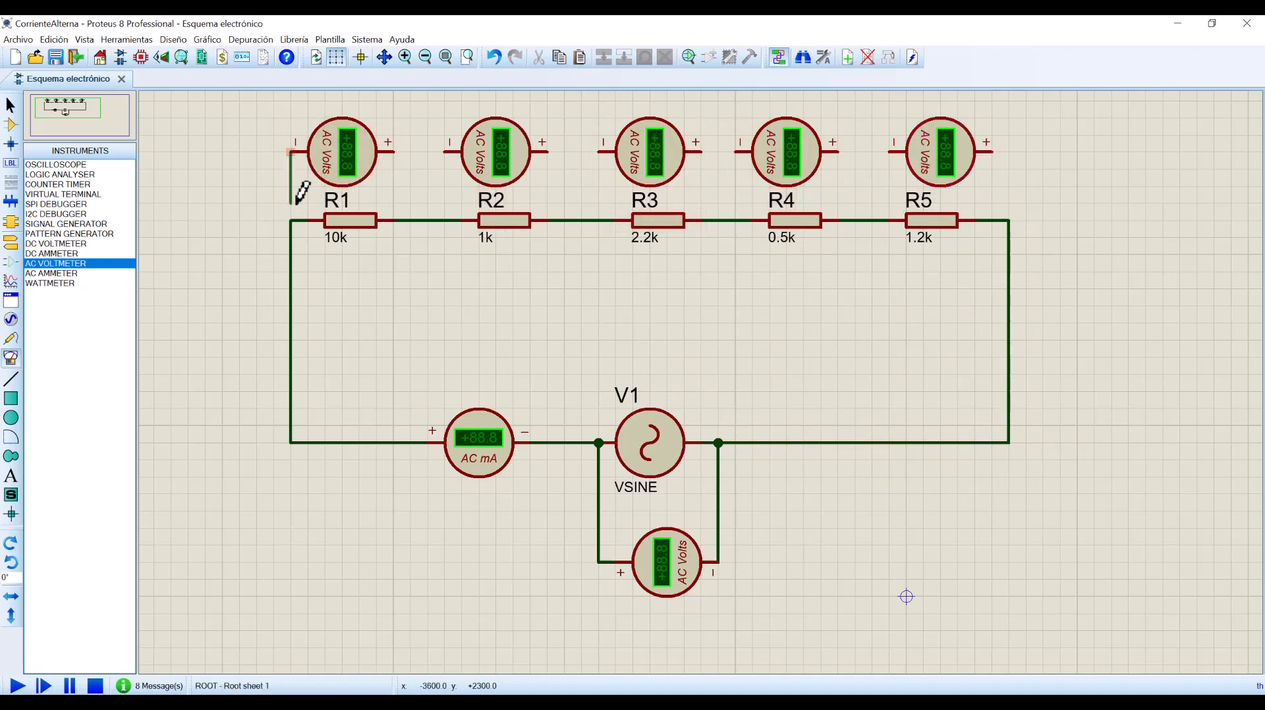
left_click(291, 221)
left_click(394, 152)
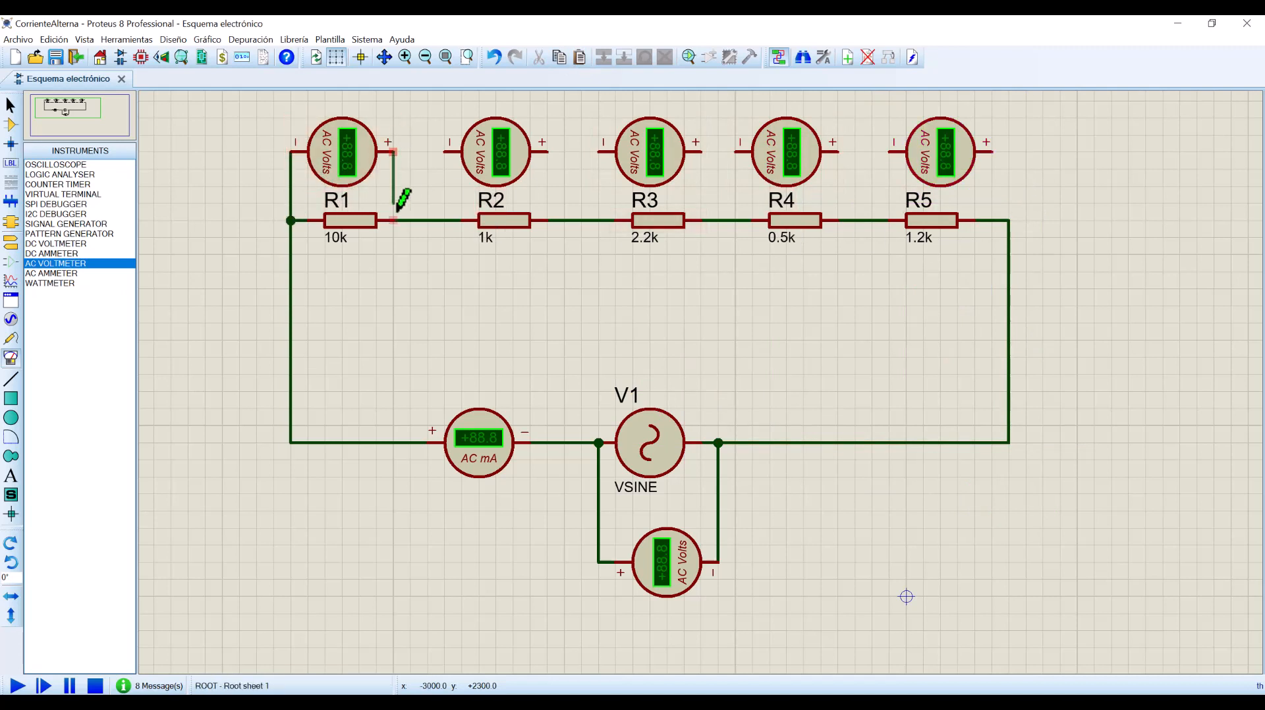
left_click(393, 221)
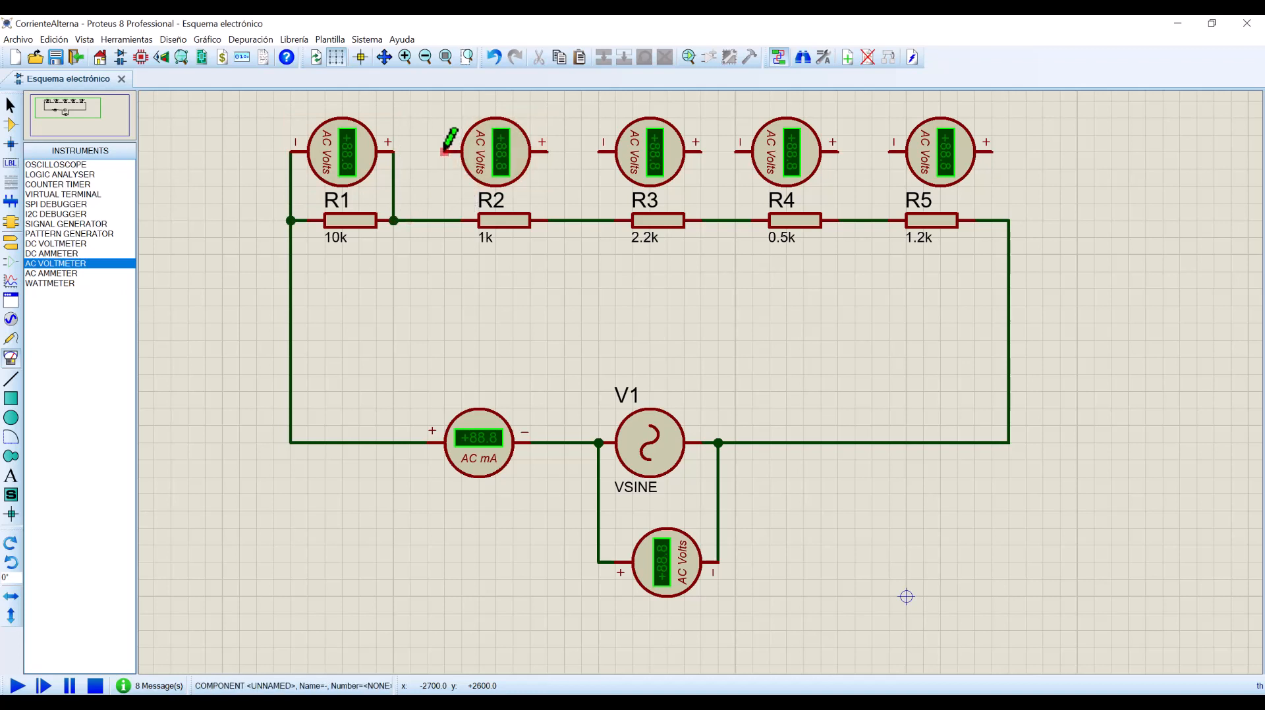
left_click(445, 151)
left_click(445, 220)
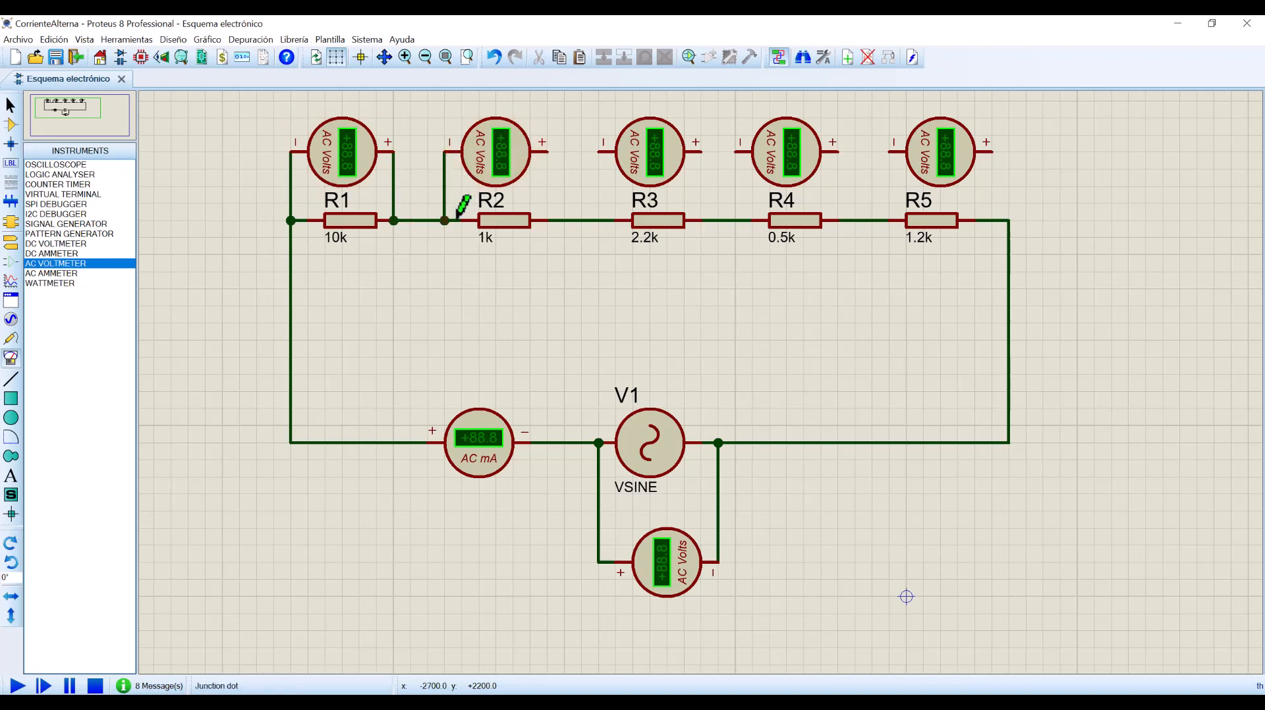
left_click(548, 151)
left_click(547, 220)
Wire the AC voltmeters above R3 and R4 in parallel with their resistors.
left_click(604, 152)
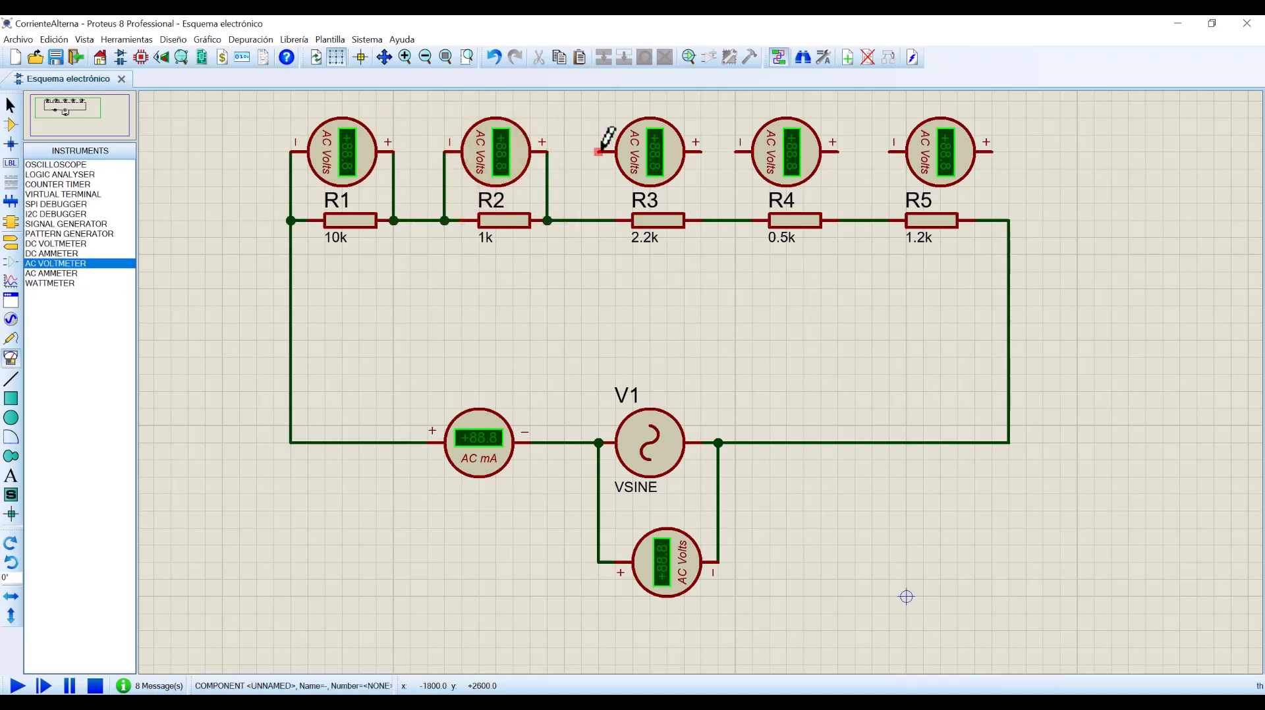
left_click(598, 220)
left_click(700, 152)
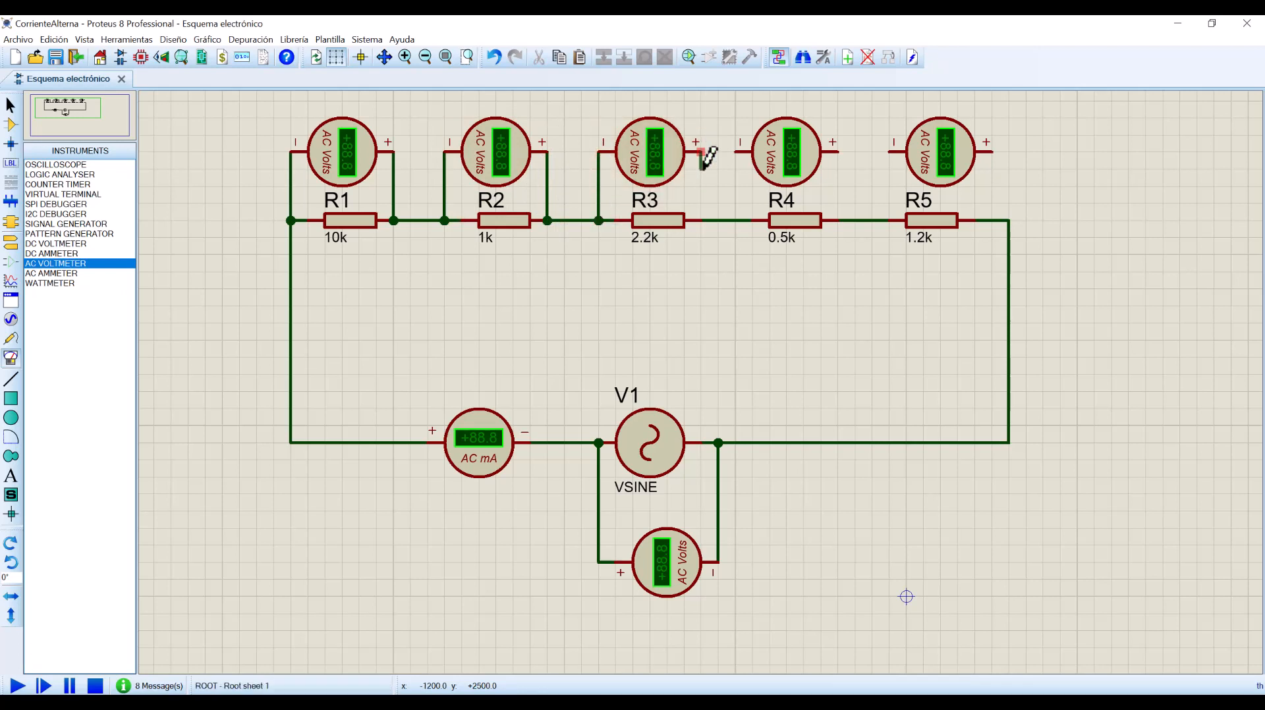
left_click(701, 220)
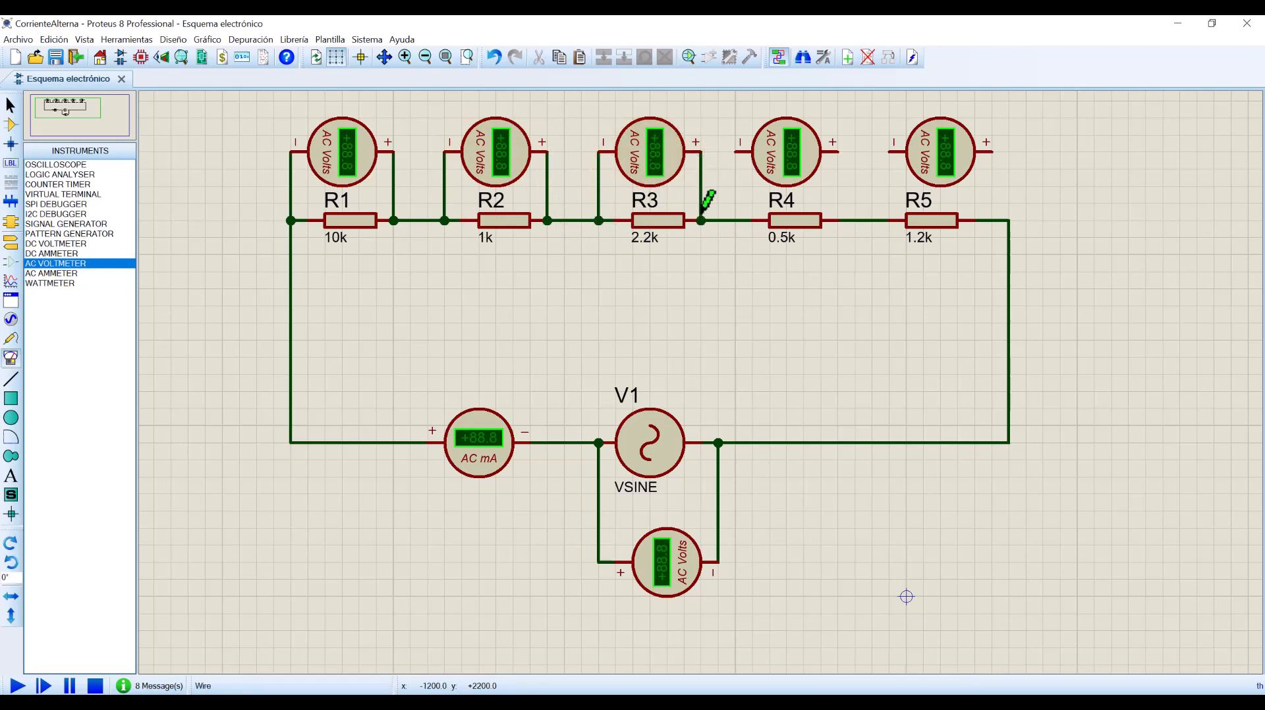
left_click(735, 152)
left_click(736, 220)
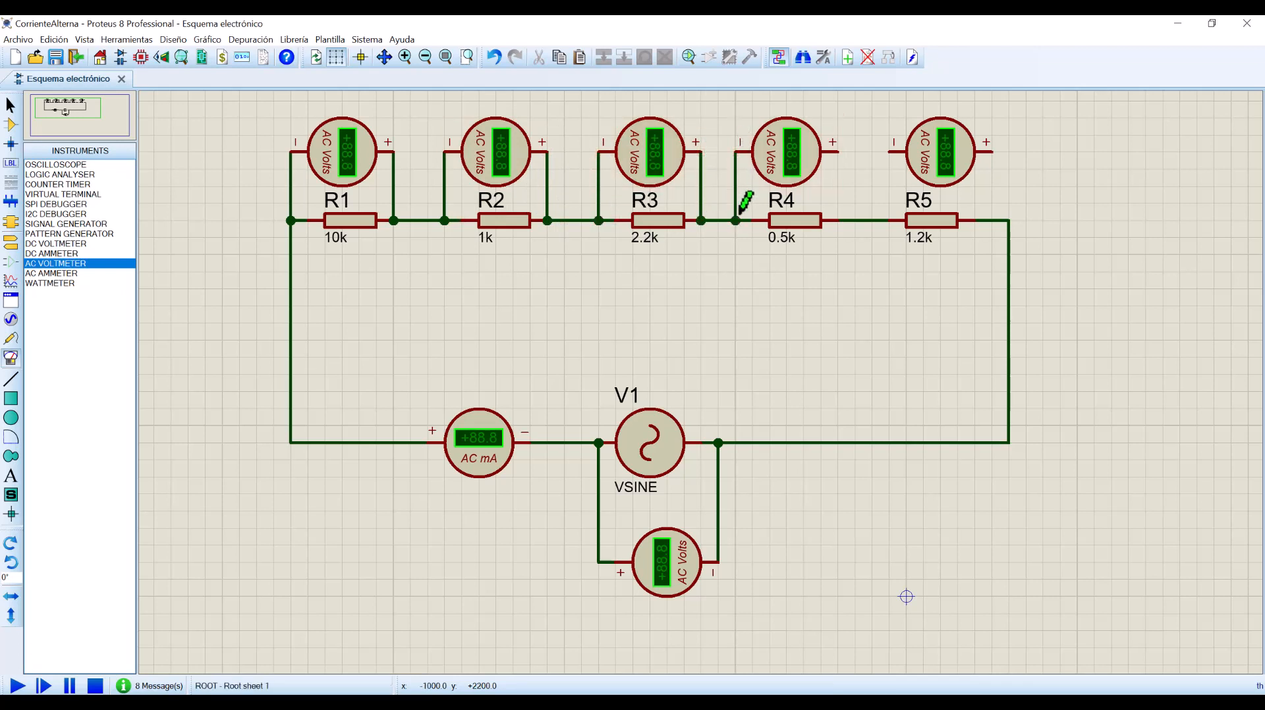
left_click(838, 152)
left_click(838, 220)
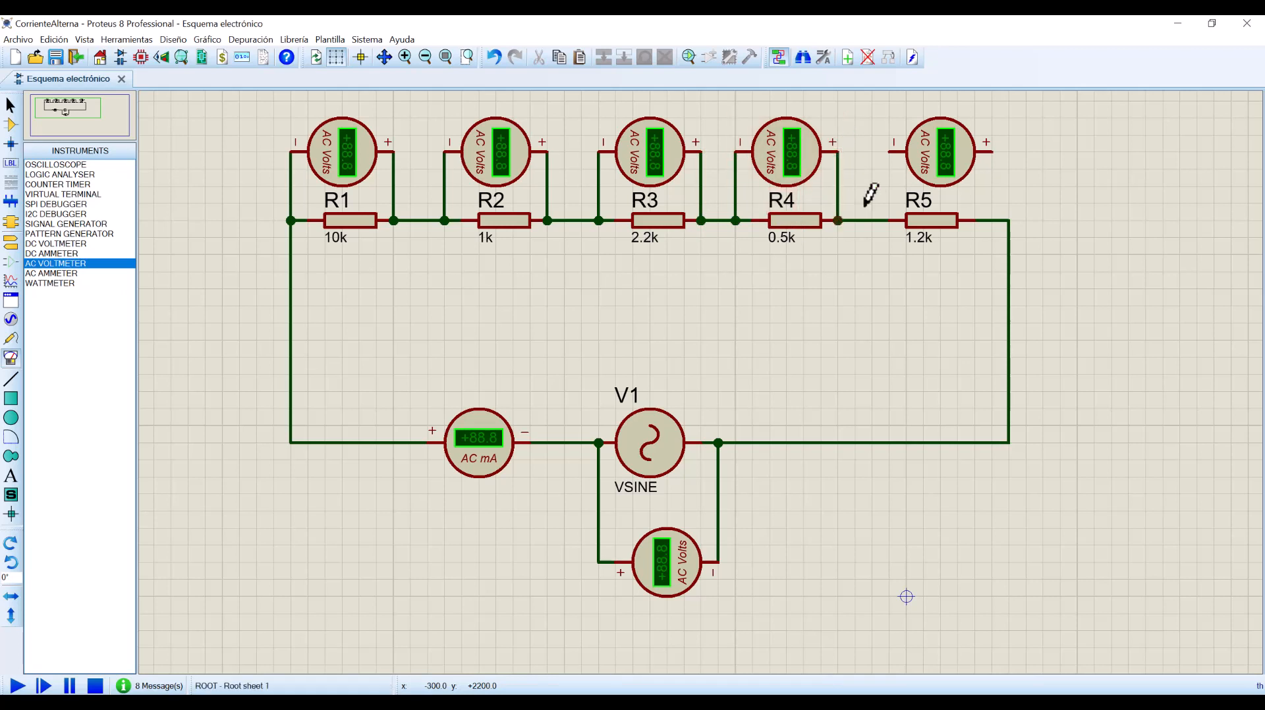
Wire the last AC voltmeter in parallel with R5 and run the simulation to read the voltage across each resistor.
left_click(890, 152)
left_click(890, 220)
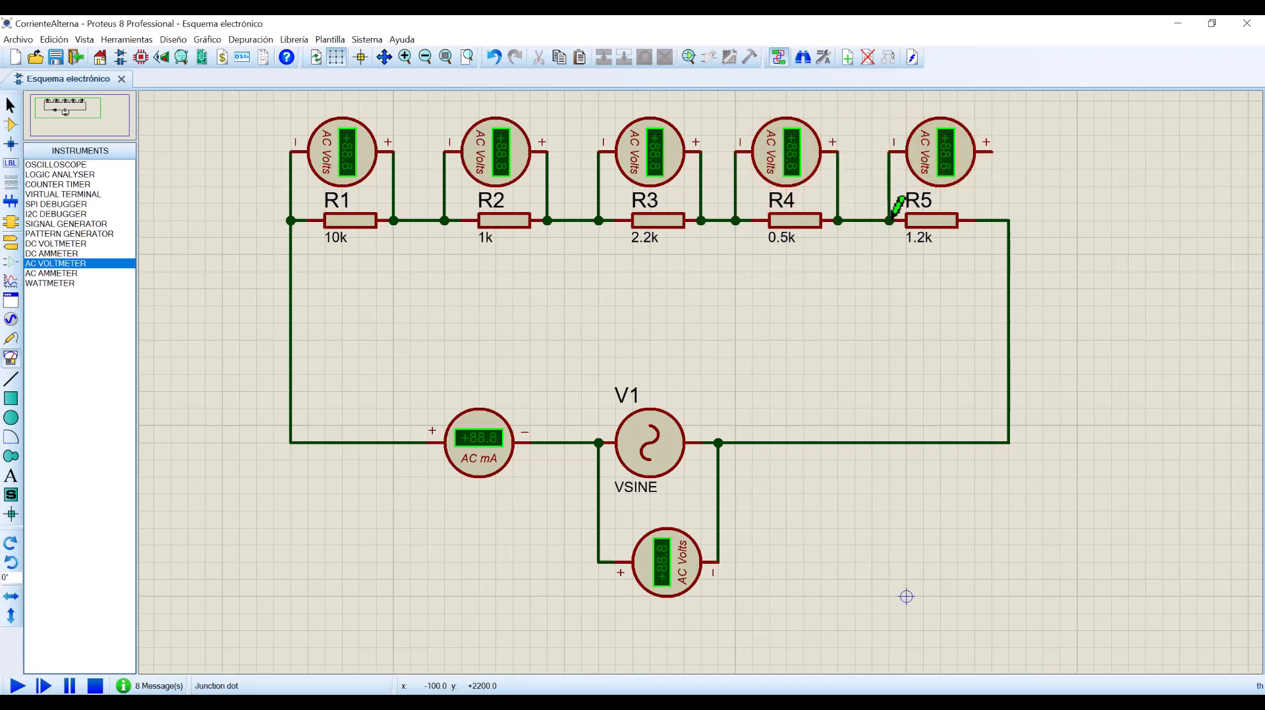
left_click(991, 151)
left_click(991, 220)
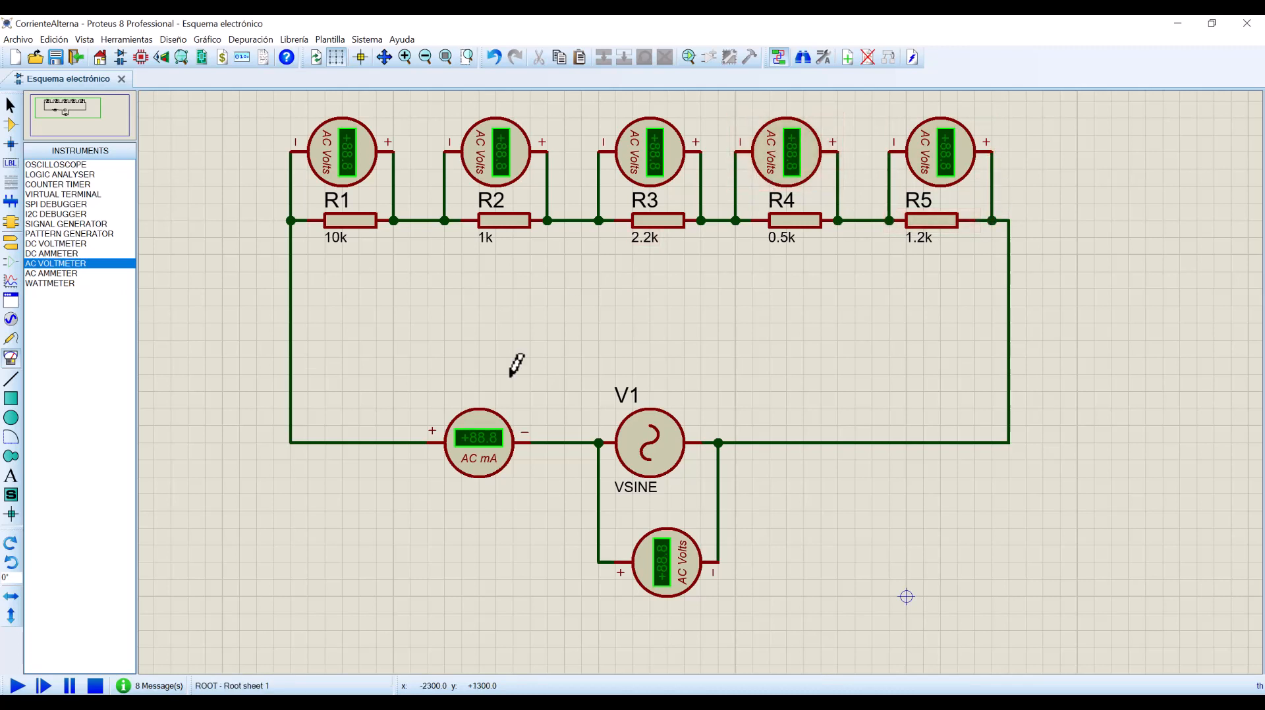
left_click(16, 687)
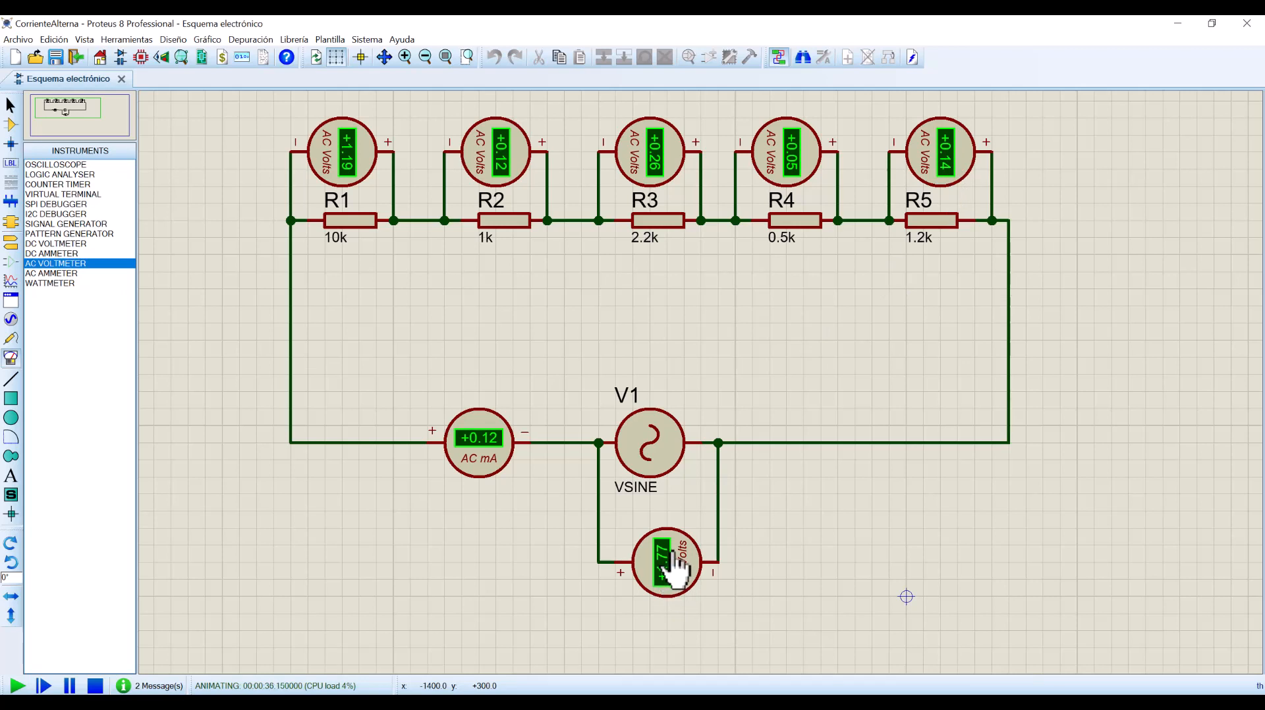
Match the Voltaje consumido fields of Tabla N01 in the PDF guide to the Proteus voltmeter readings, starting with the 10KΩ resistor.
key("alt+Tab")
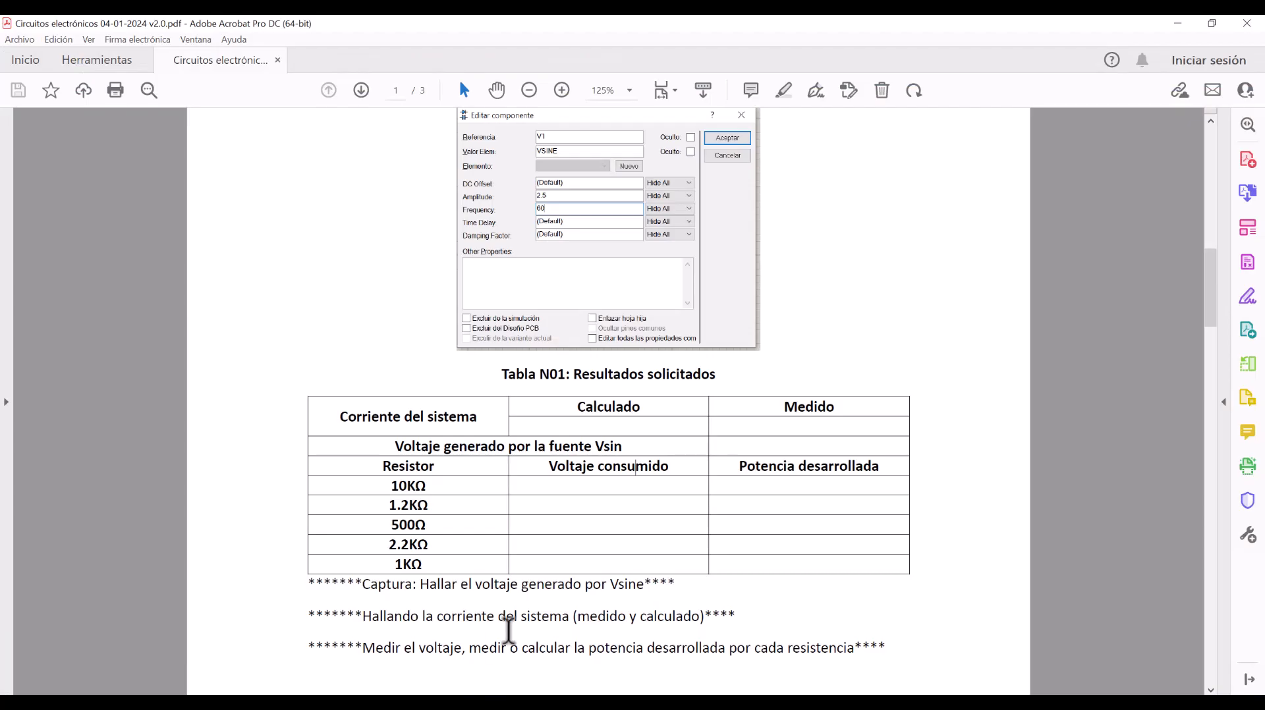
left_click(636, 474)
key("alt+Tab")
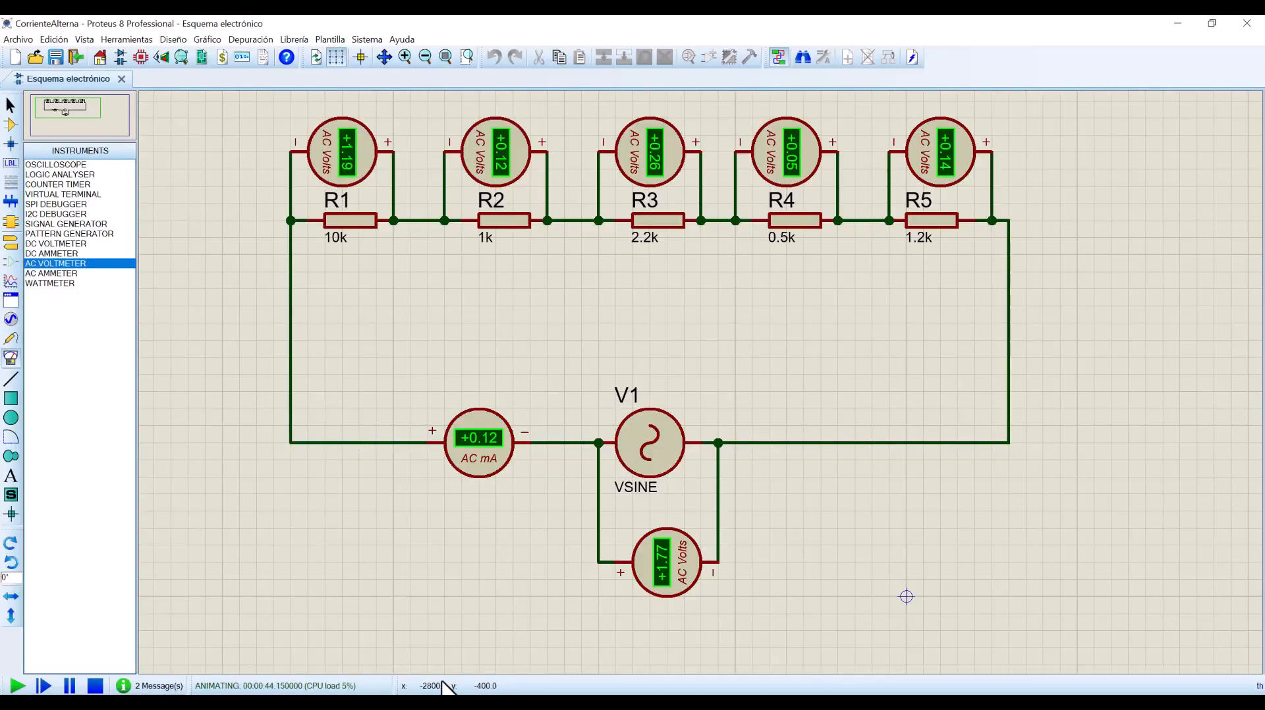
key("alt+Tab")
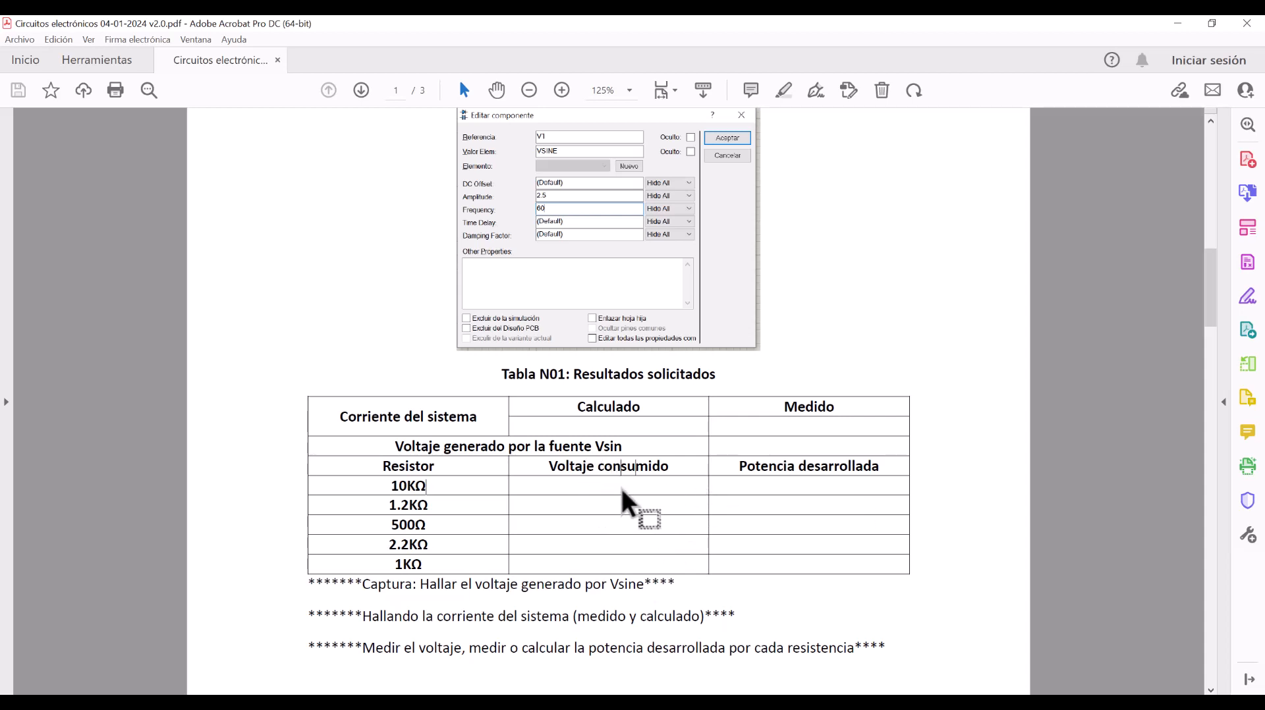
mouse_move(432, 486)
left_mouse_down()
mouse_move(356, 486)
mouse_move(437, 479)
left_mouse_up()
left_click(396, 494)
left_click(429, 489)
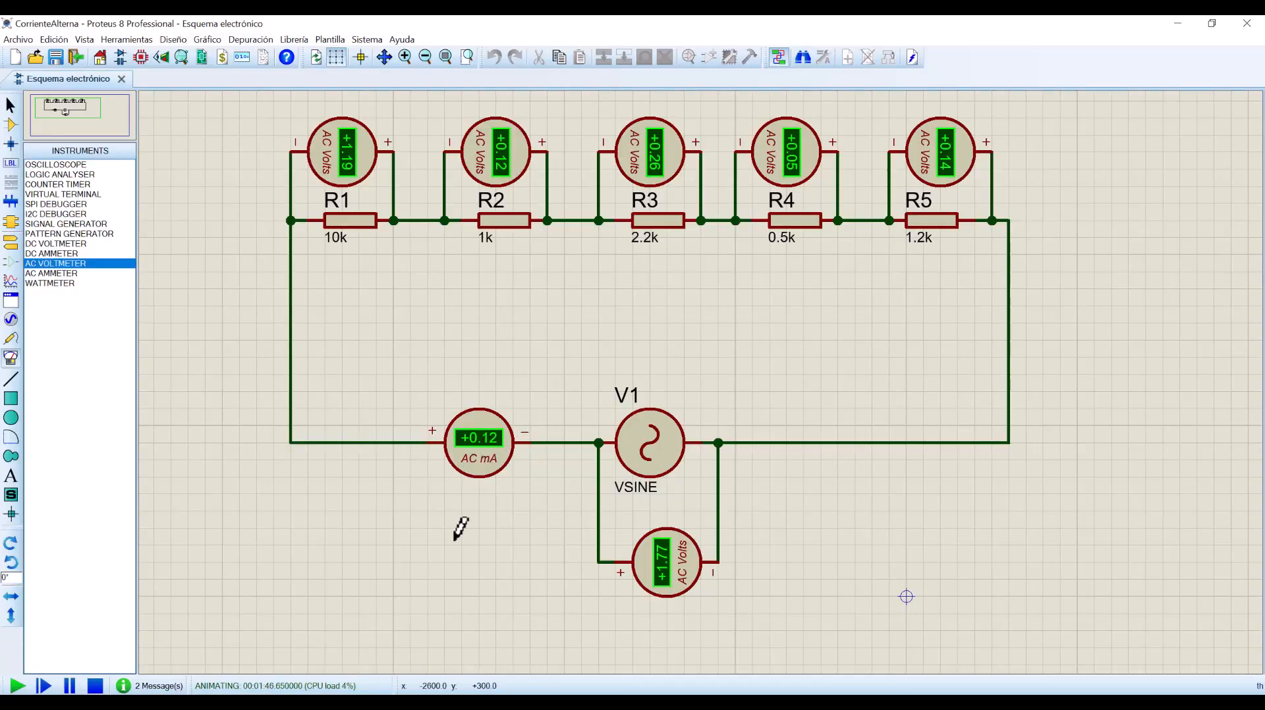
Compare the Ohm's law current result in APOYO VIDEO.docx in Word with the Proteus AC ammeter reading.
mouse_move(453, 703)
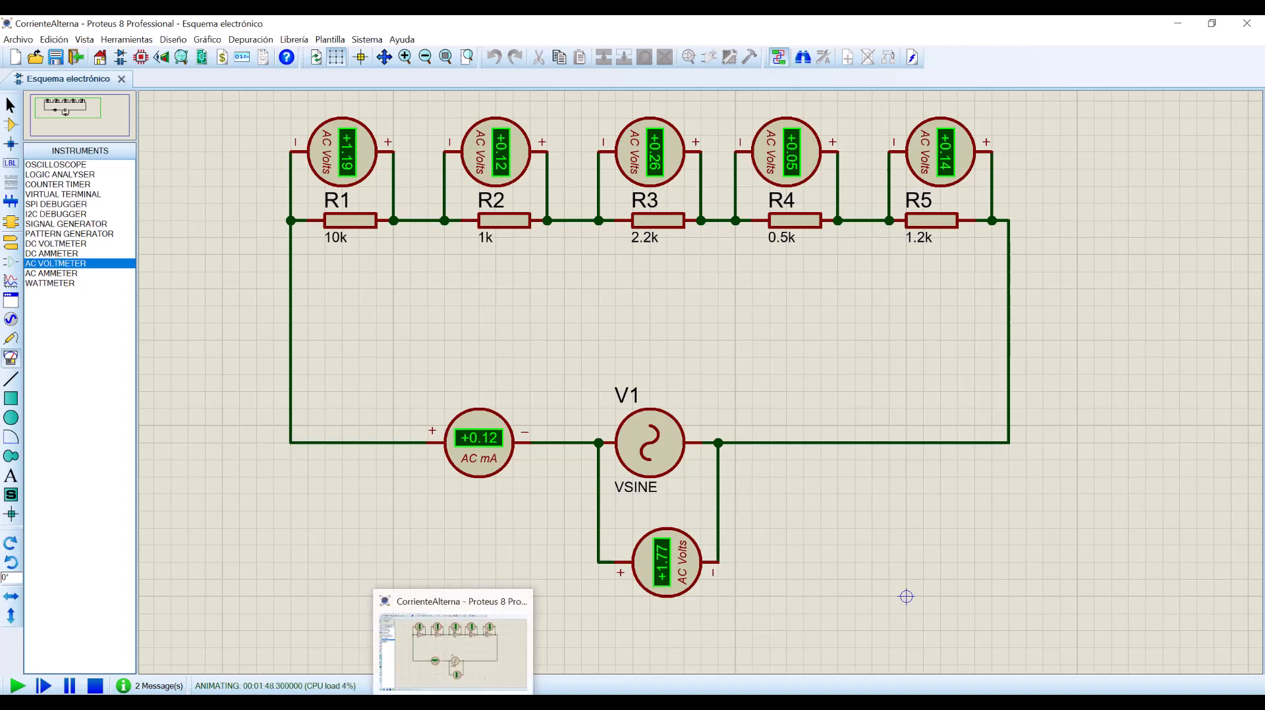
left_click(390, 704)
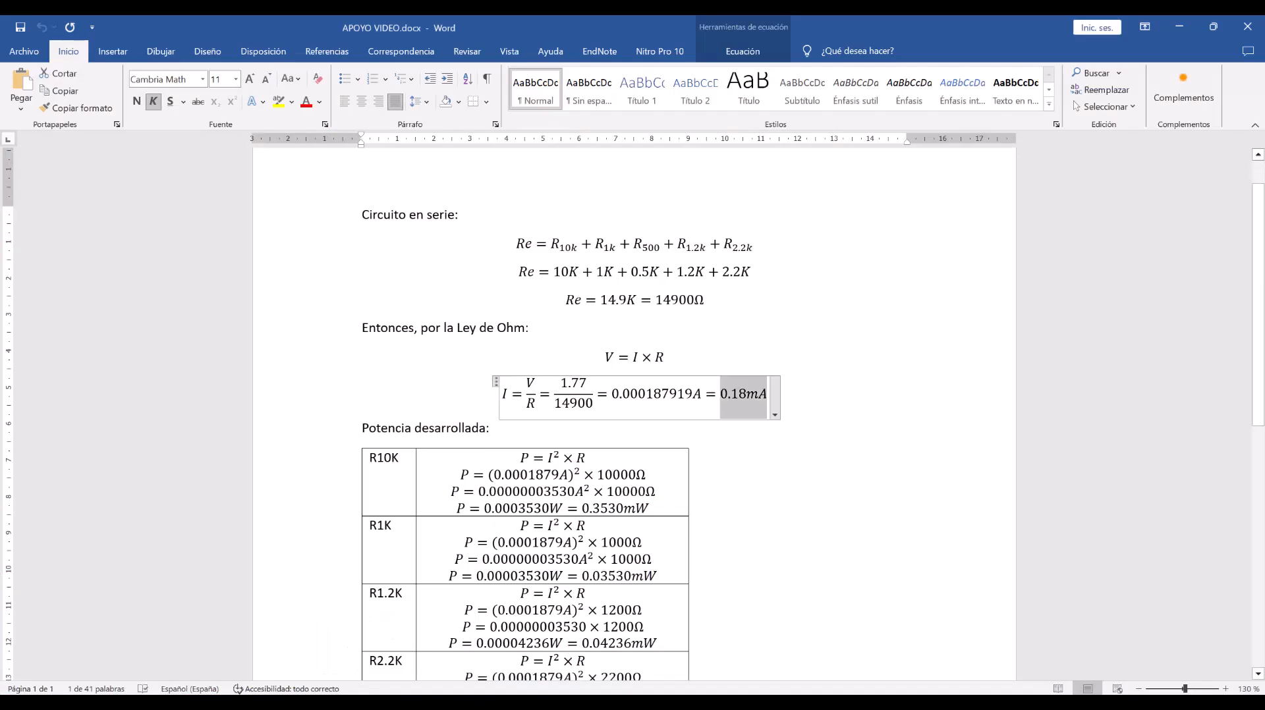
left_click(729, 394)
left_click_drag(722, 396, 746, 396)
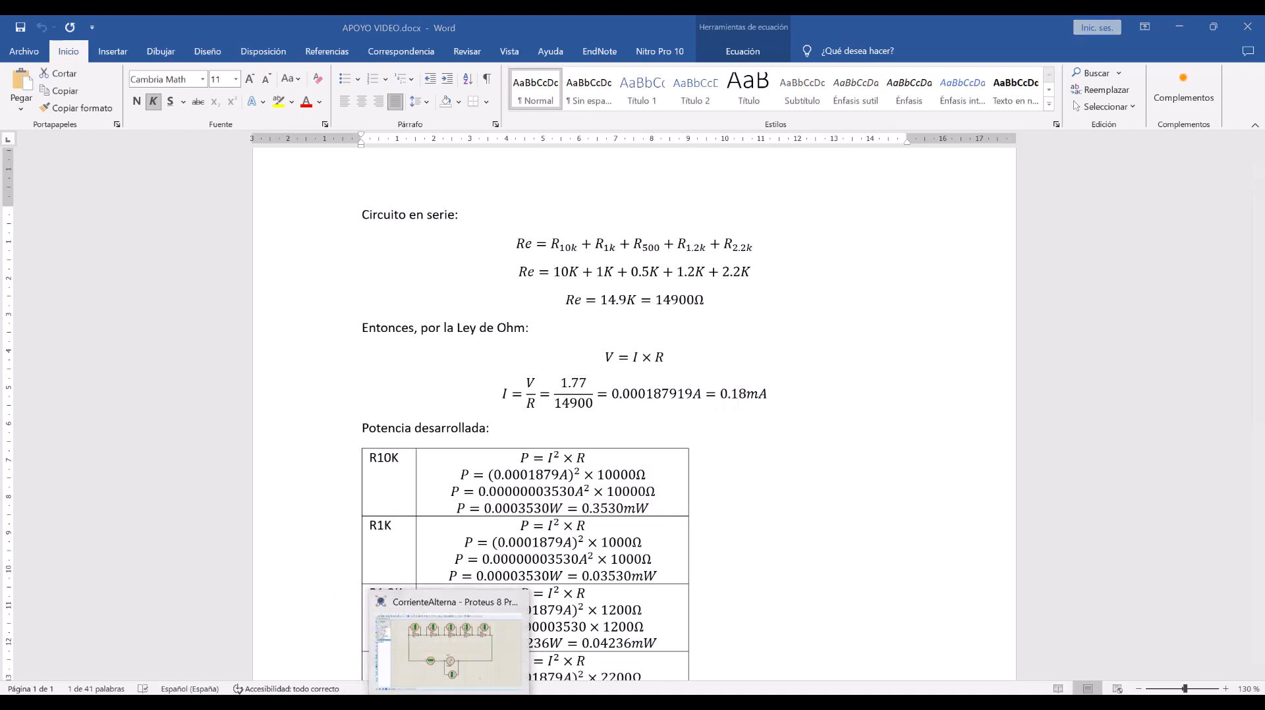
left_click(450, 704)
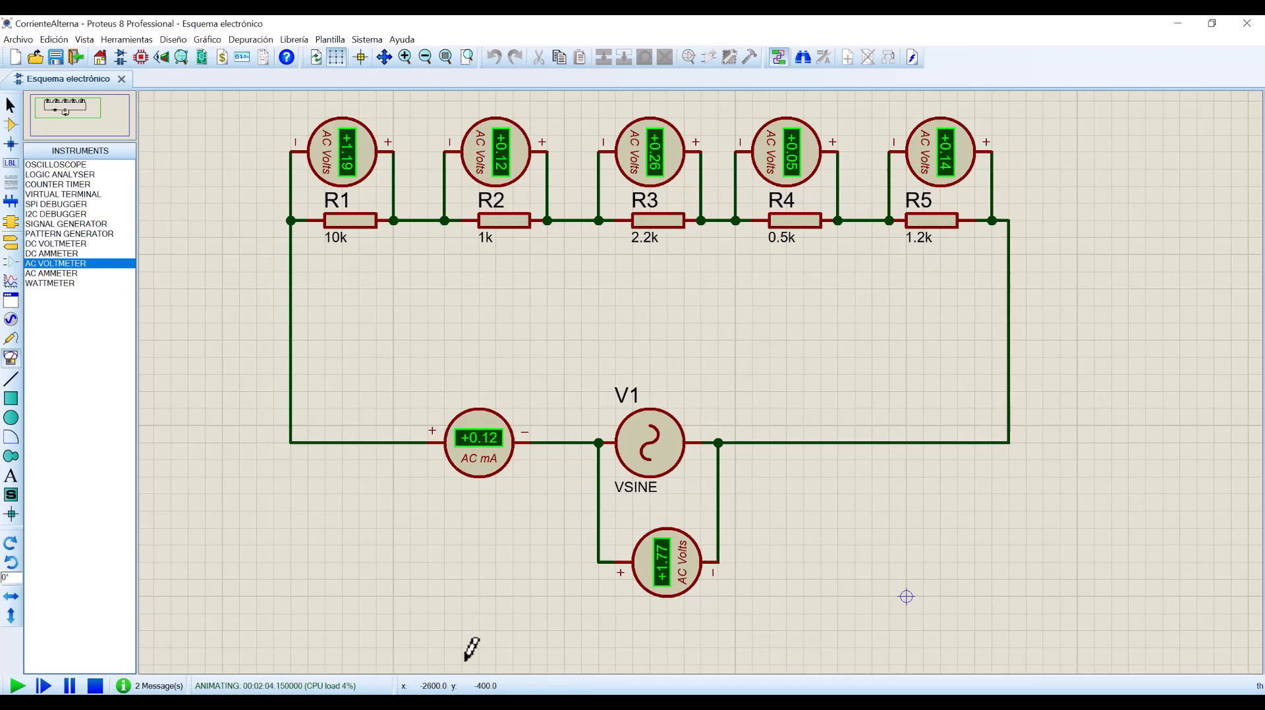
Examine the Potencia desarrollada table in Word, tracing the calculated current into the P = I² × R formula for each resistor.
left_click(461, 702)
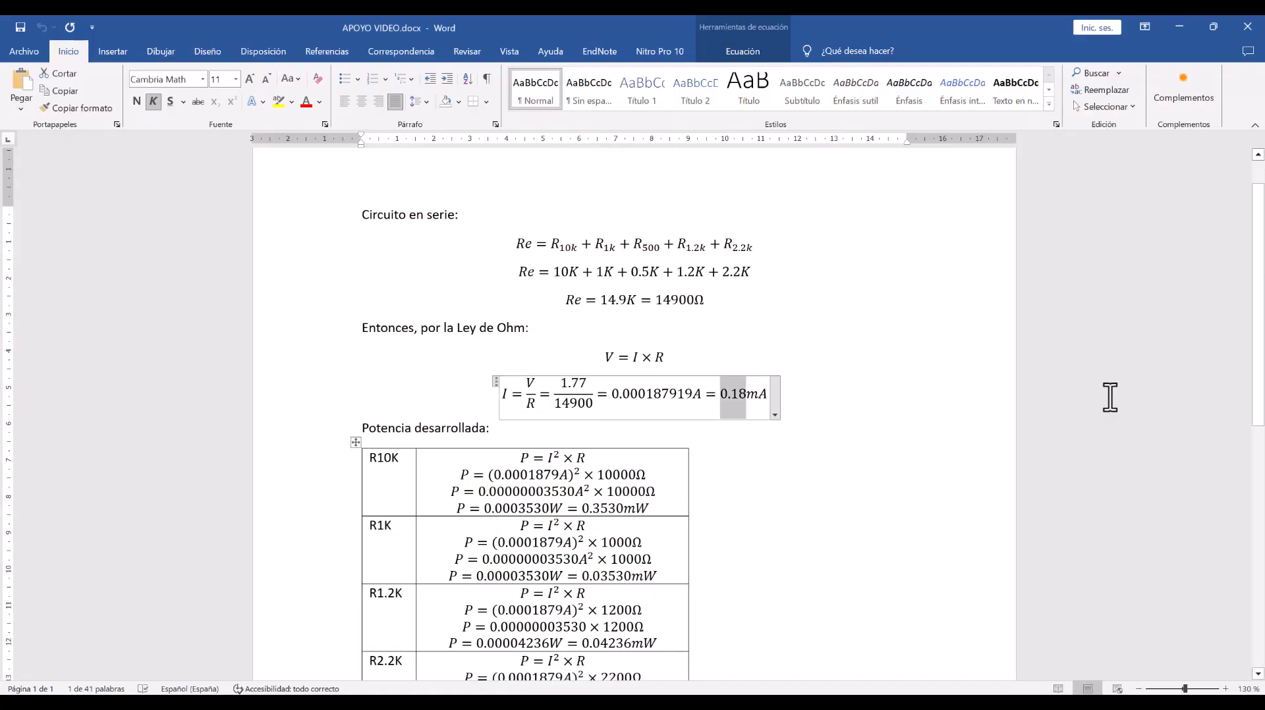
left_click_drag(1258, 341, 1262, 391)
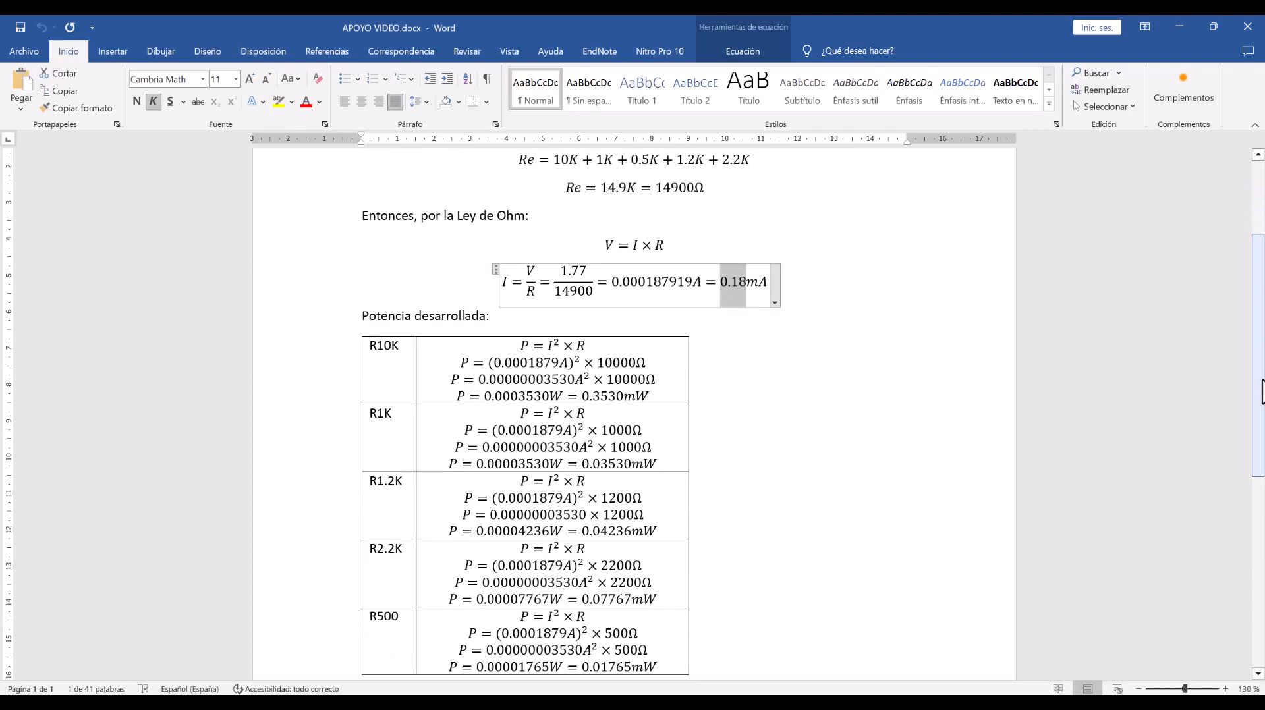
double_click(571, 363)
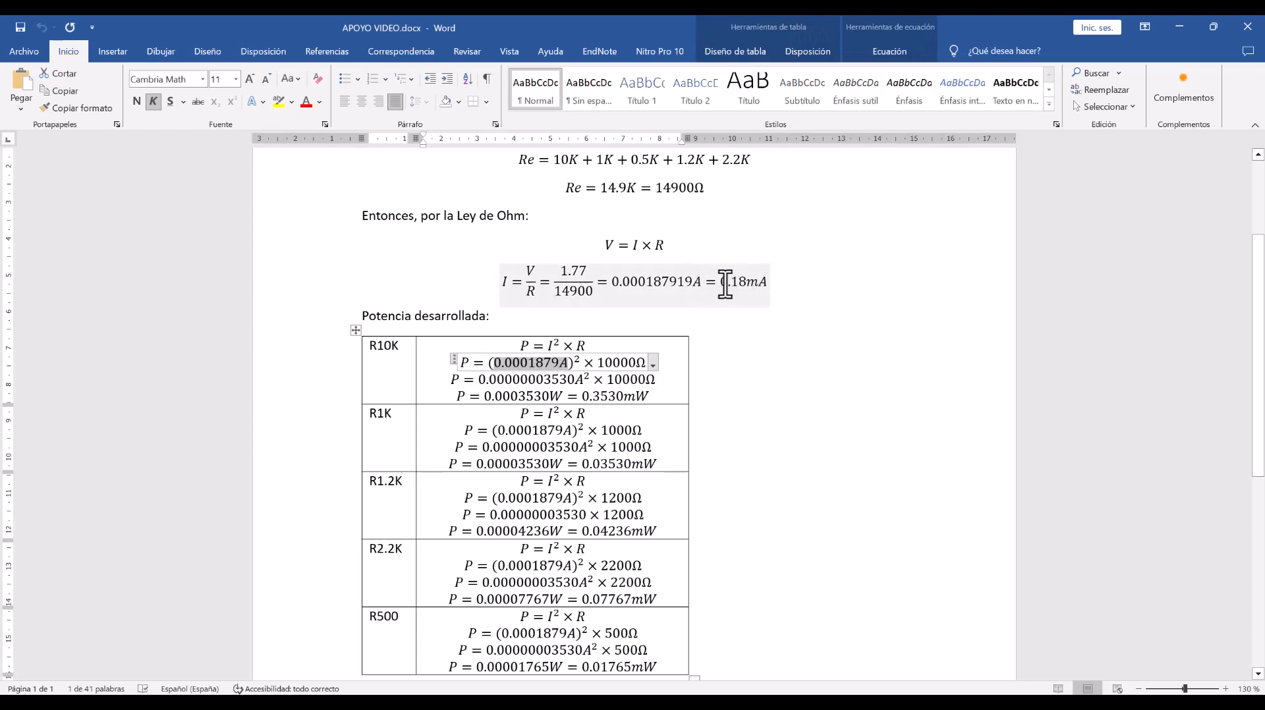
left_click_drag(721, 283, 617, 287)
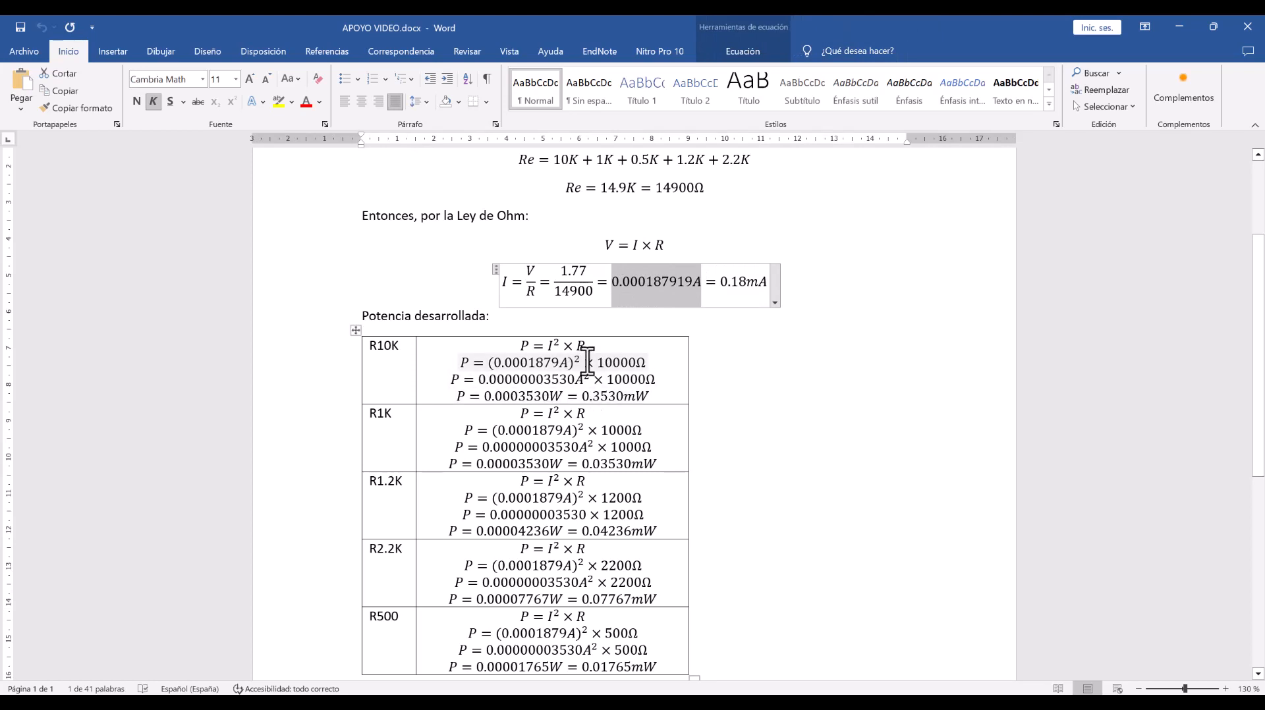
left_click_drag(585, 361, 491, 363)
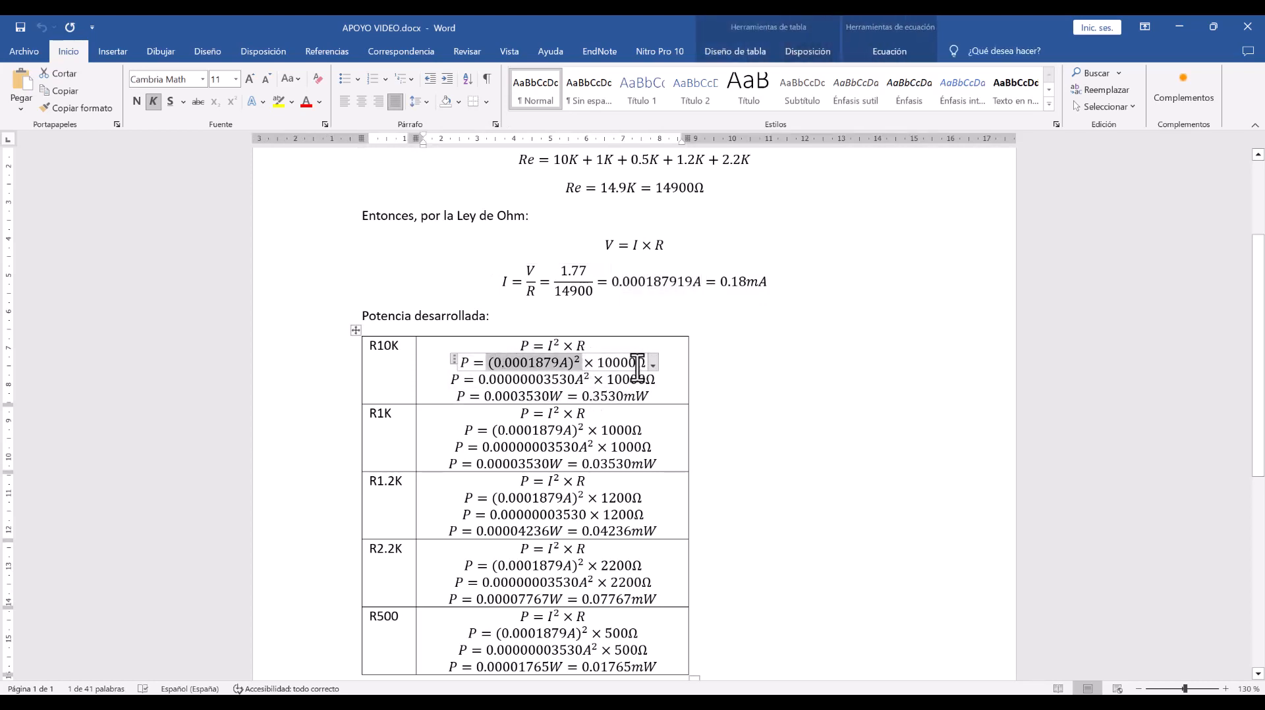
left_click(542, 447)
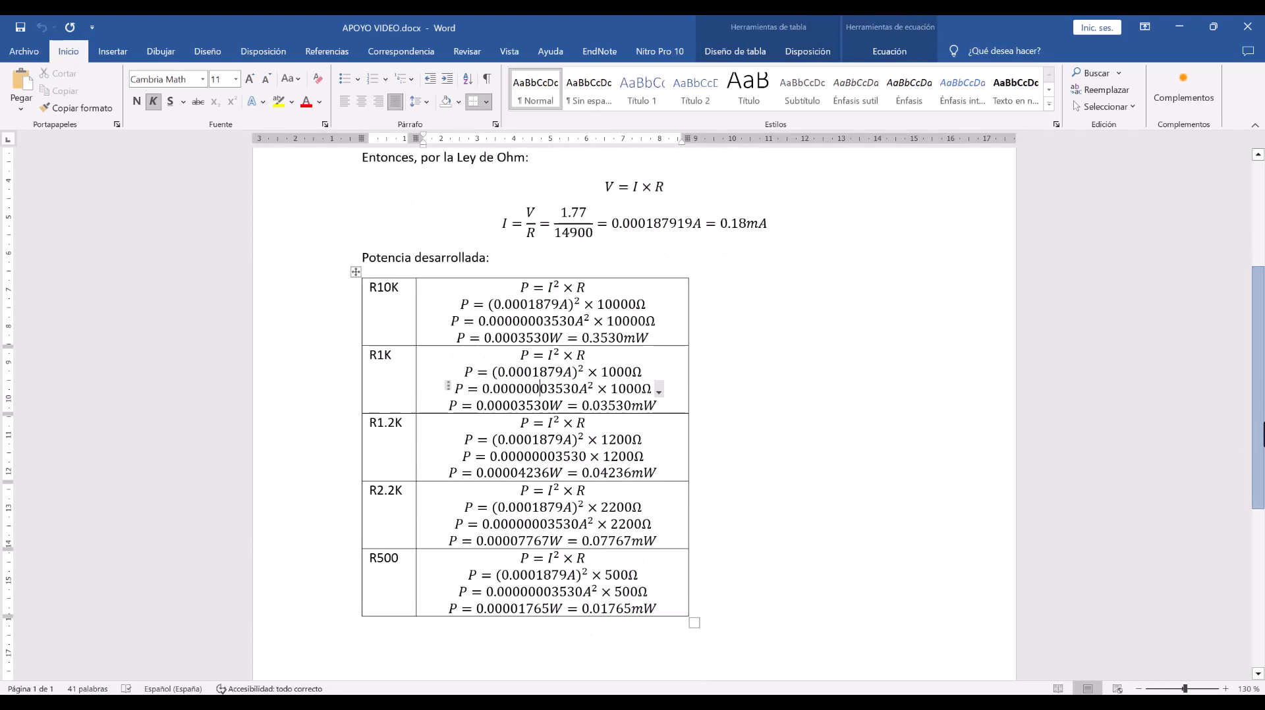
scroll(1257, 441, "down", 3)
scroll(1260, 454, "up", 3)
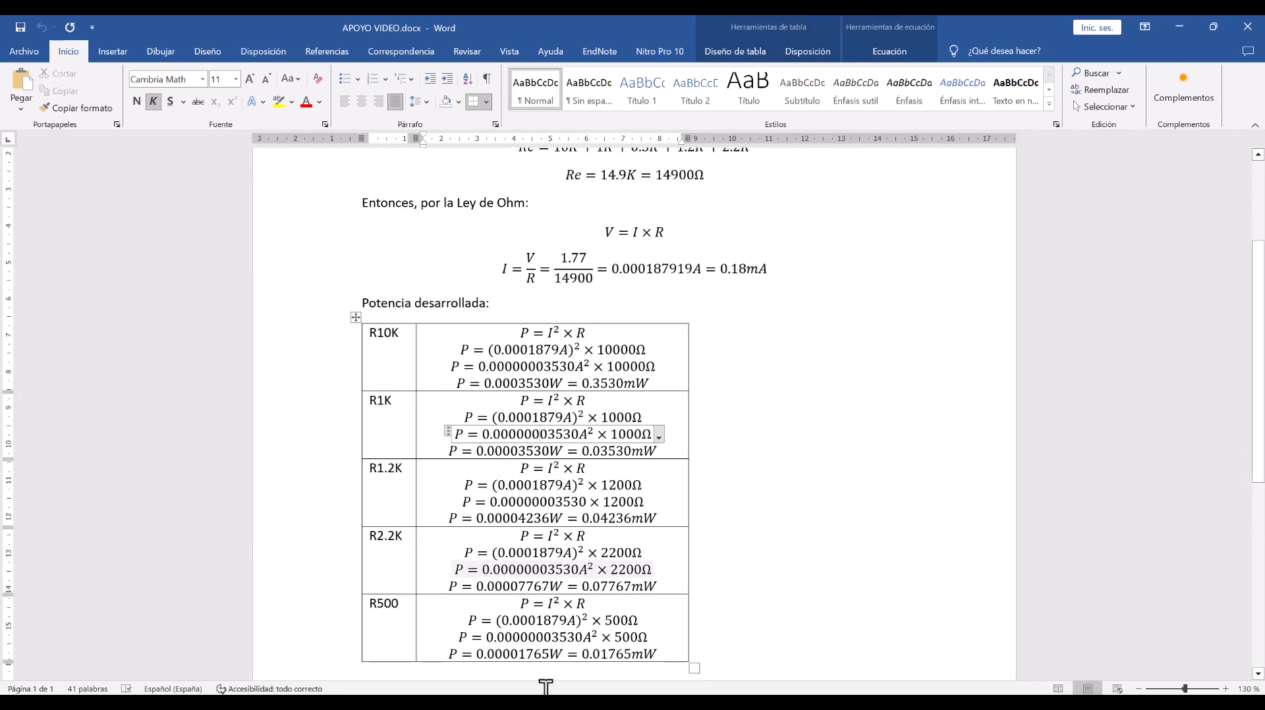
Switch to the PDF guide in Adobe Acrobat and review Tabla N01 and the tasks listed below it.
key("alt+Tab")
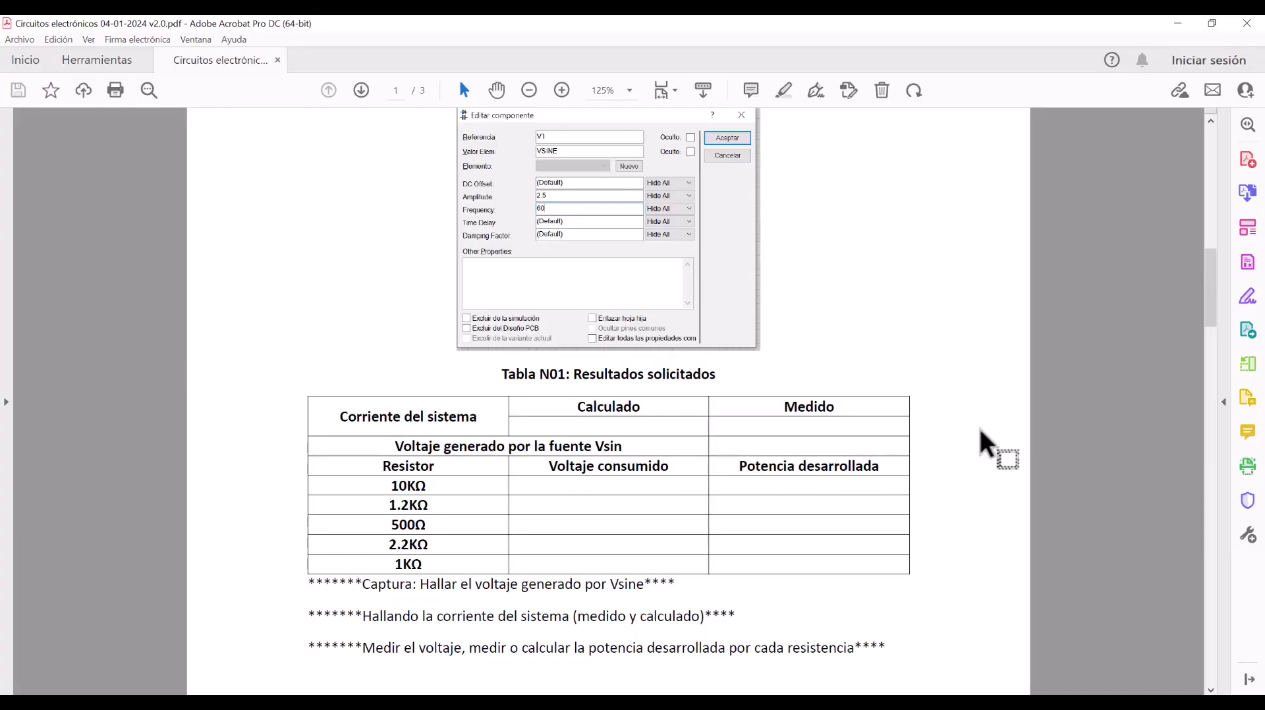
left_click_drag(1218, 316, 1222, 346)
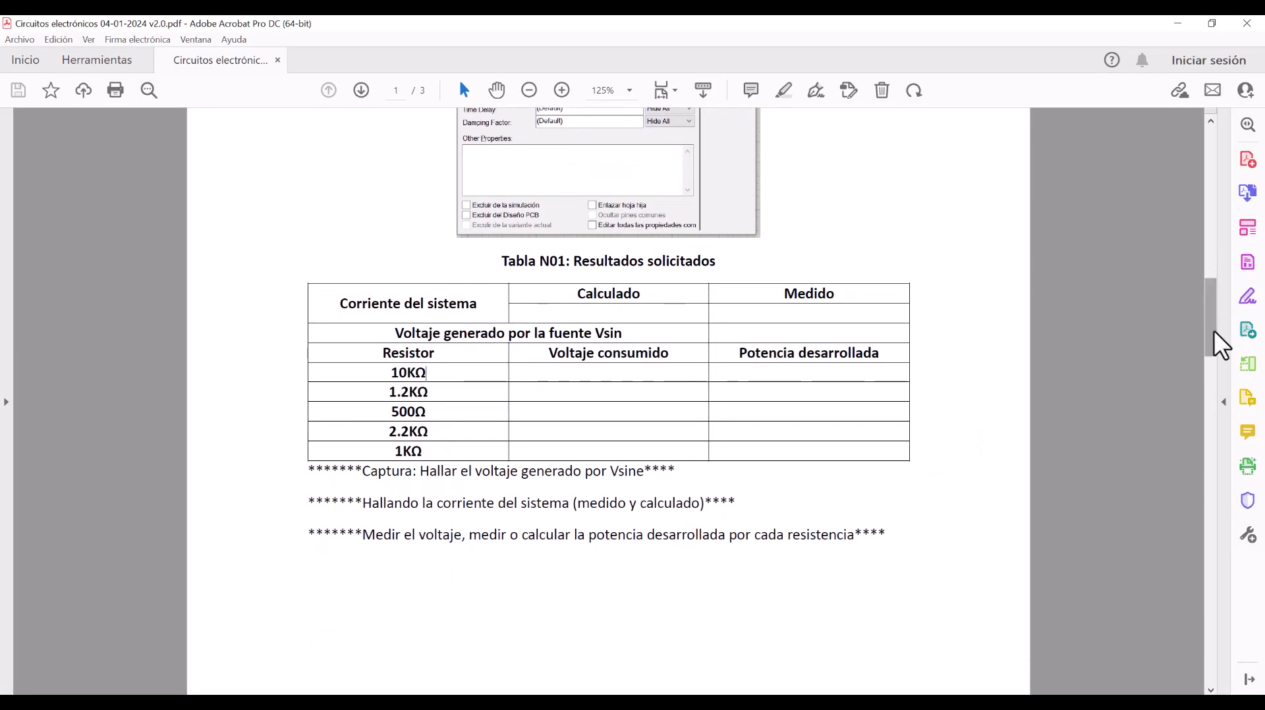